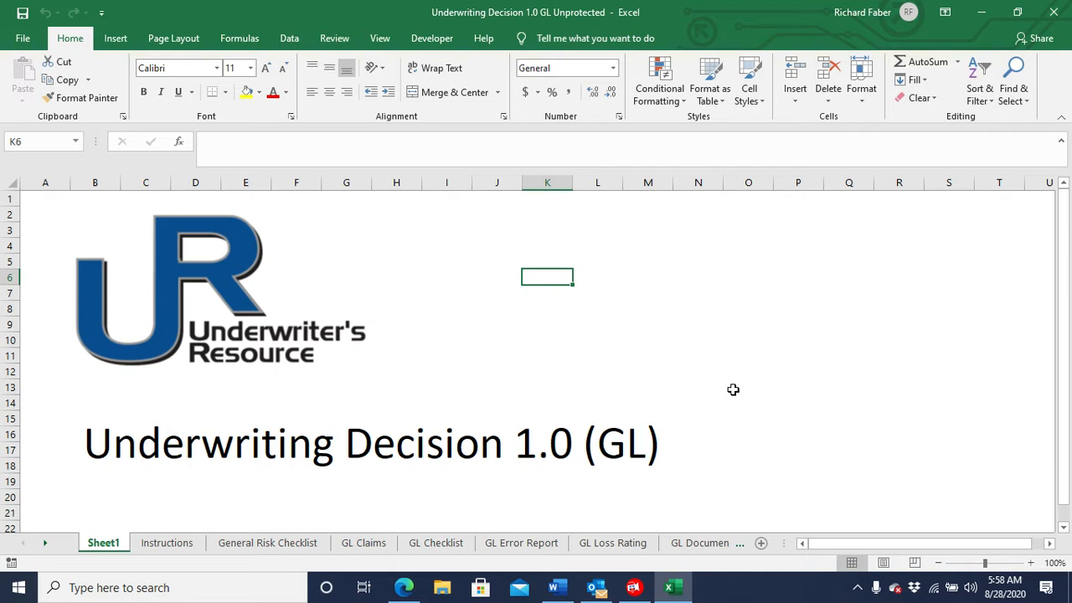
On the General Risk Checklist sheet, set operation 1 to Restaurants with alcohol sales of 30% but less than 75%, with table service, without dance floor.
{"action": "left_click", "coordinate": [289, 545]}
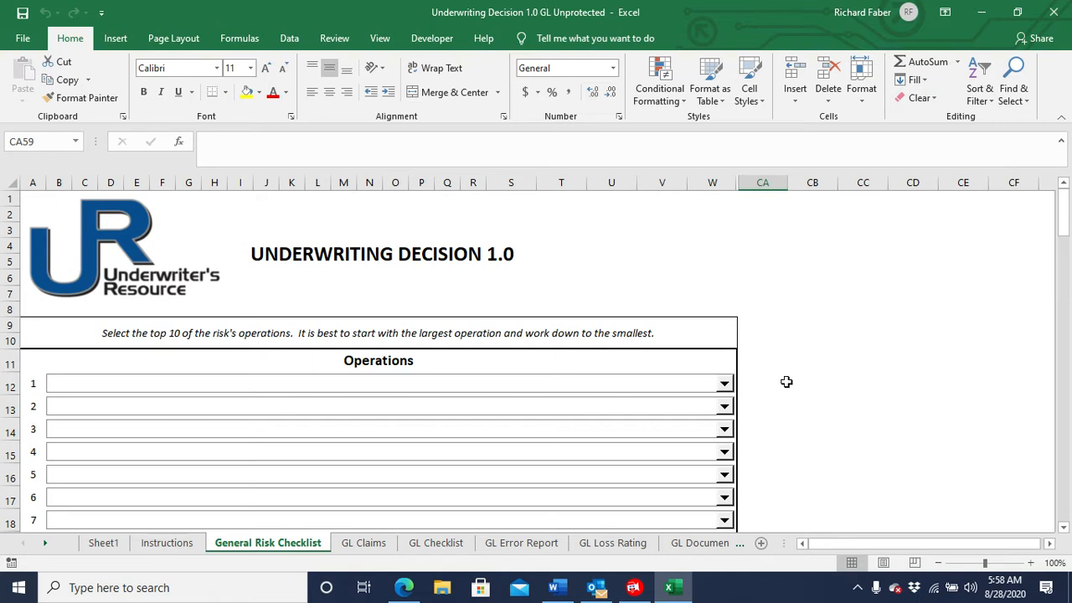
{"action": "left_click", "coordinate": [724, 385]}
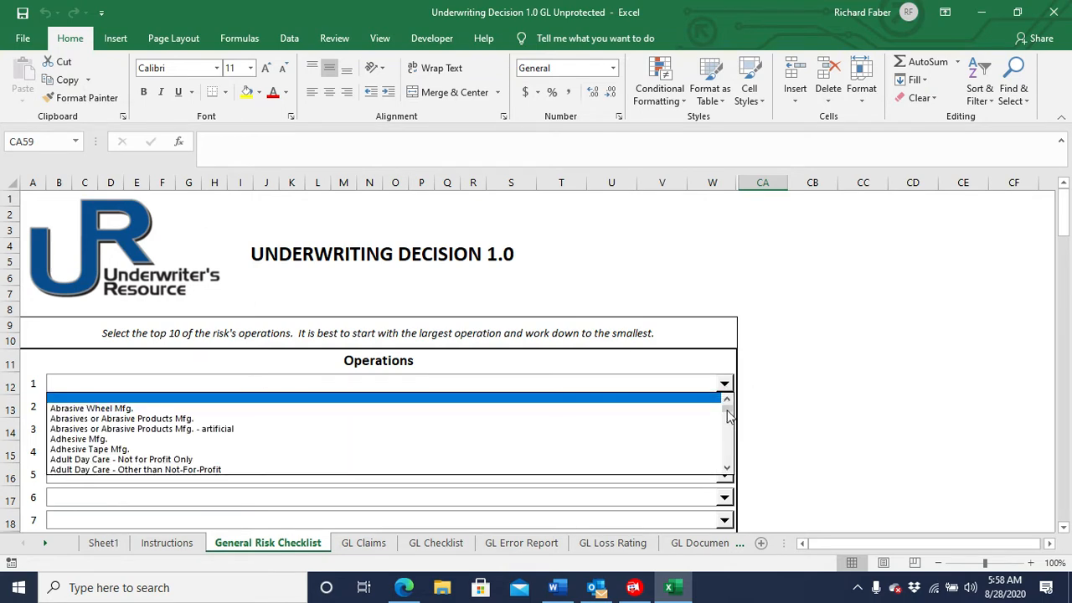
{"action": "left_click_drag", "start_coordinate": [728, 410], "coordinate": [728, 450]}
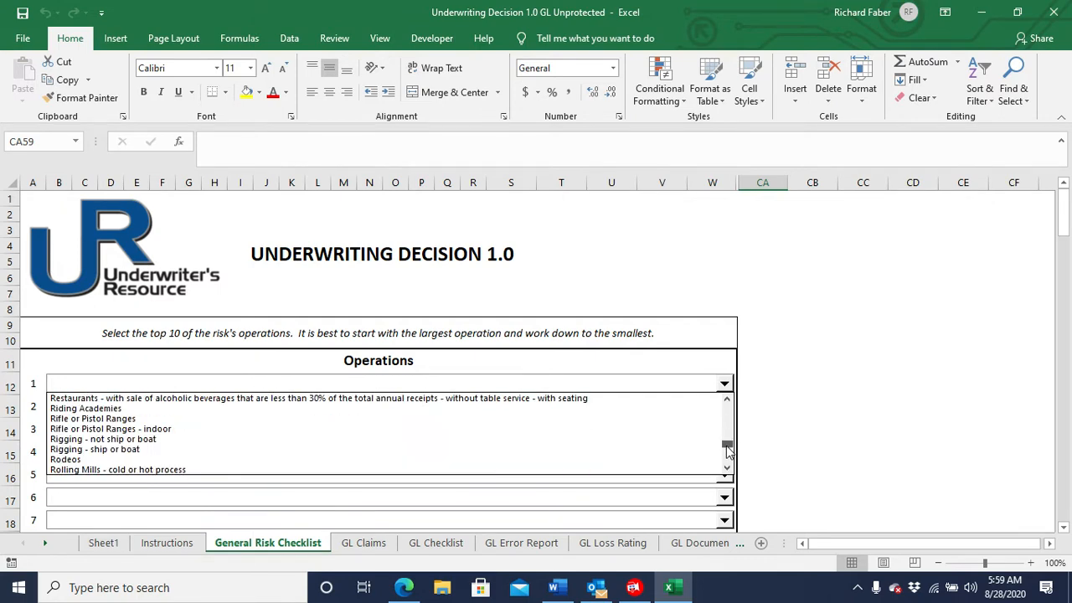
{"action": "left_click", "coordinate": [728, 401]}
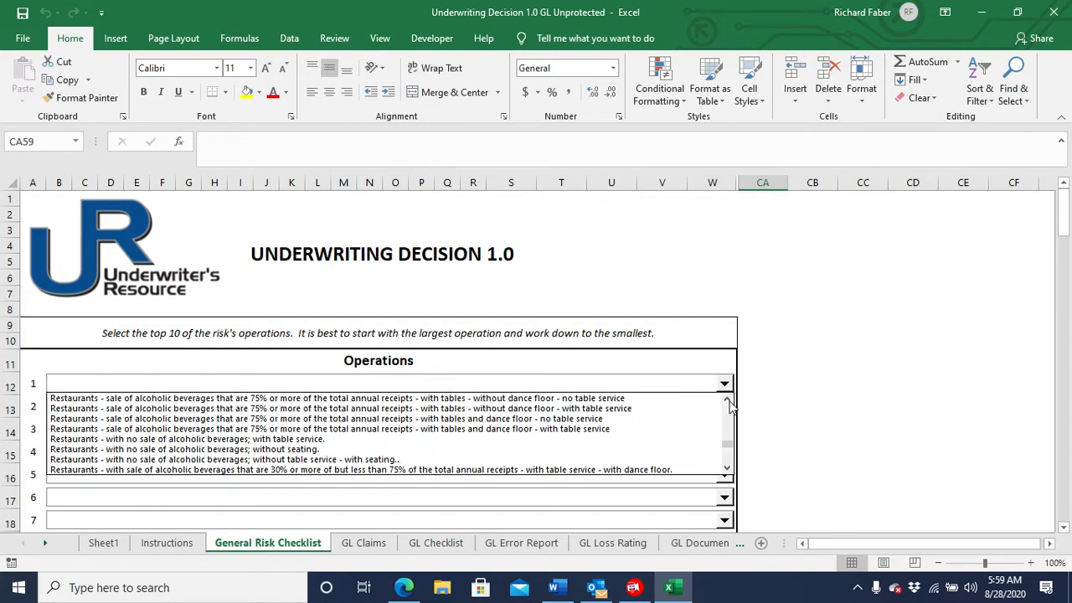
{"action": "left_click", "coordinate": [728, 471]}
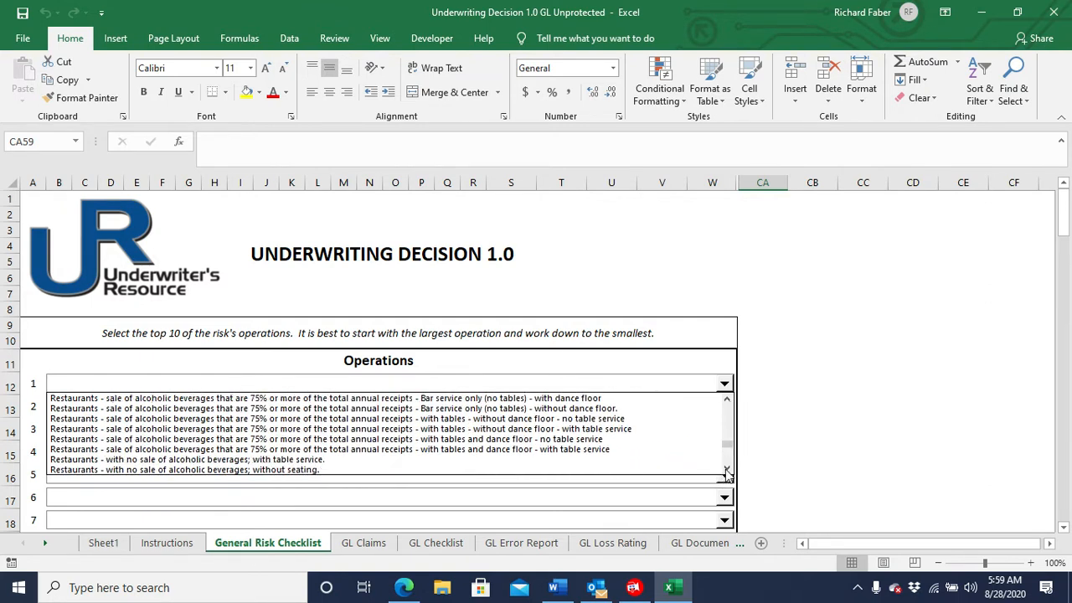
{"action": "left_click", "coordinate": [727, 471]}
{"action": "left_click", "coordinate": [727, 471]}
{"action": "left_click", "coordinate": [727, 471]}
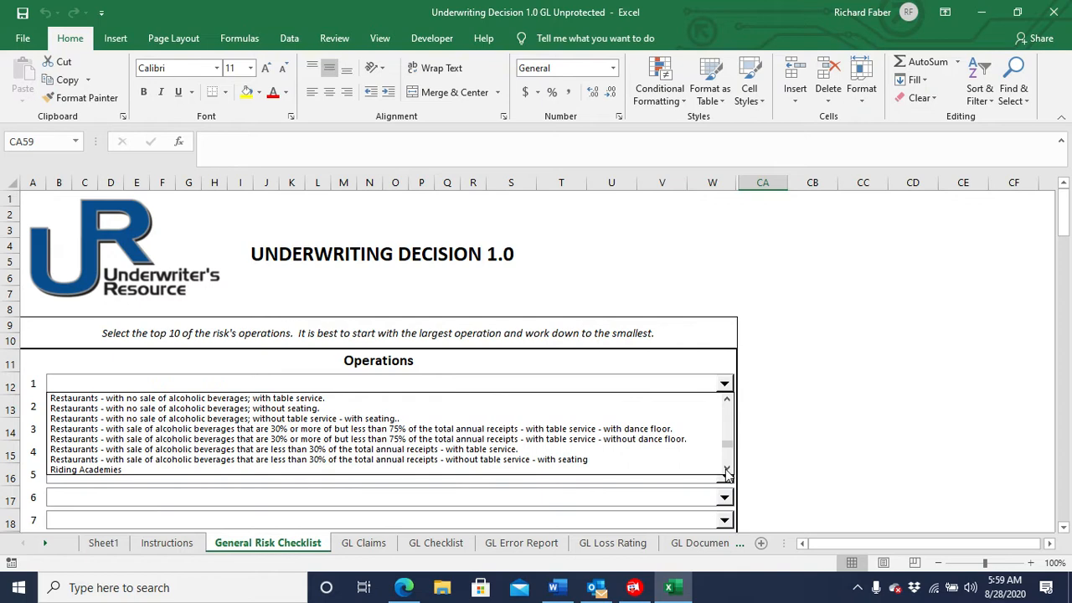
{"action": "left_click", "coordinate": [670, 439]}
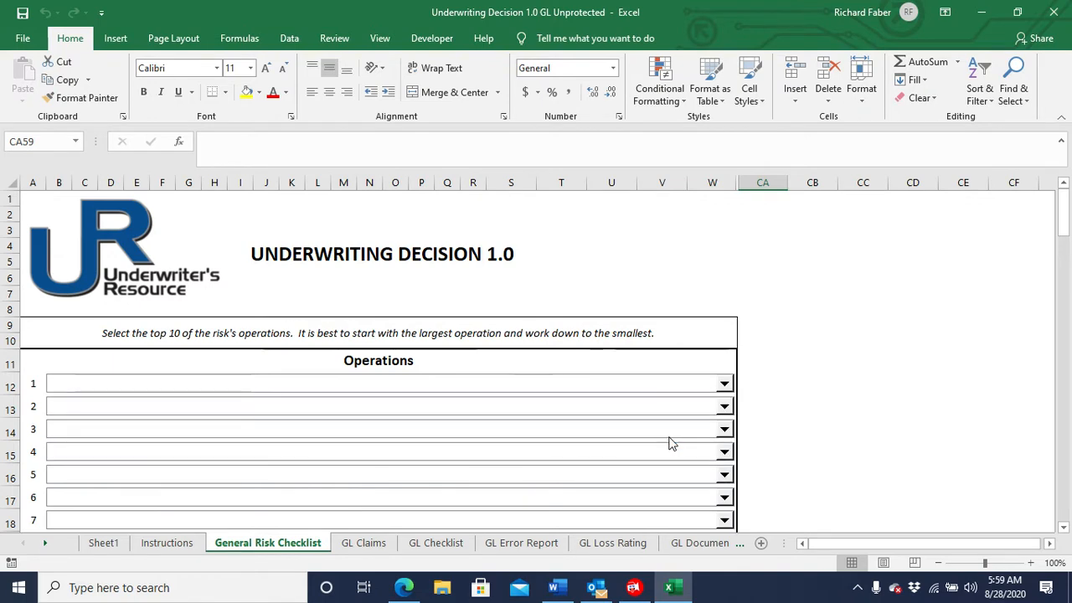
Set operation 2 of the risk's operations to Caterers.
{"action": "left_click", "coordinate": [725, 408]}
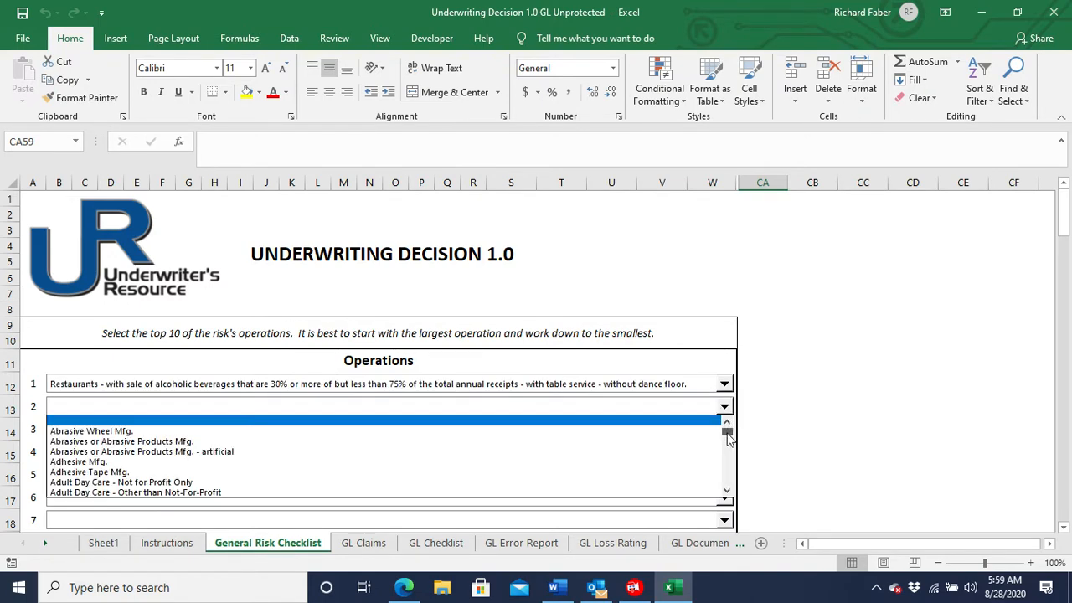
{"action": "mouse_move", "coordinate": [729, 440]}
{"action": "left_mouse_down"}
{"action": "mouse_move", "coordinate": [729, 454]}
{"action": "mouse_move", "coordinate": [728, 440]}
{"action": "left_mouse_up"}
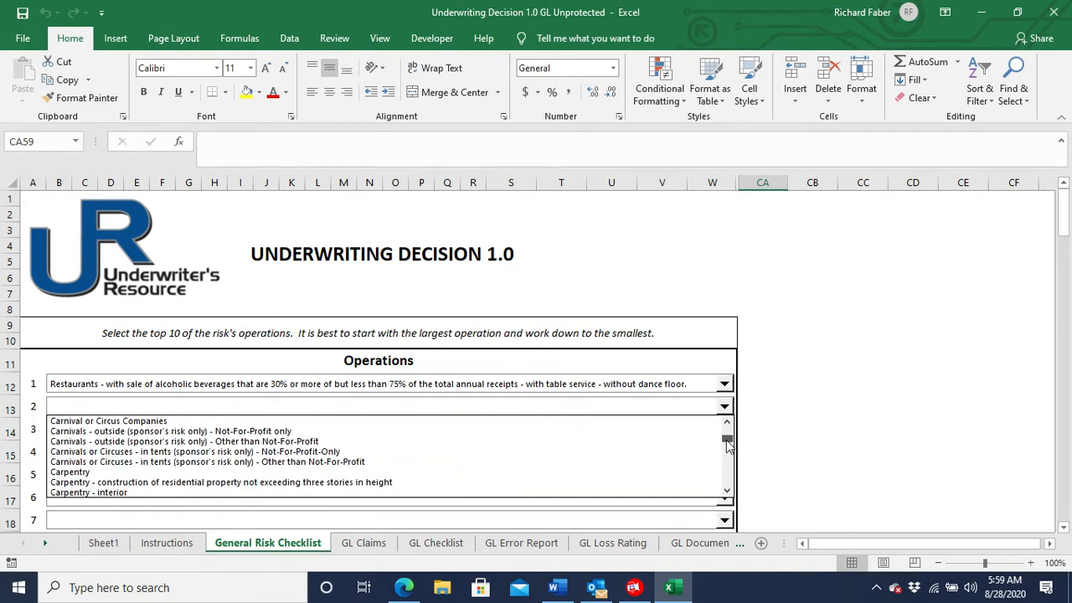
{"action": "left_click", "coordinate": [728, 493]}
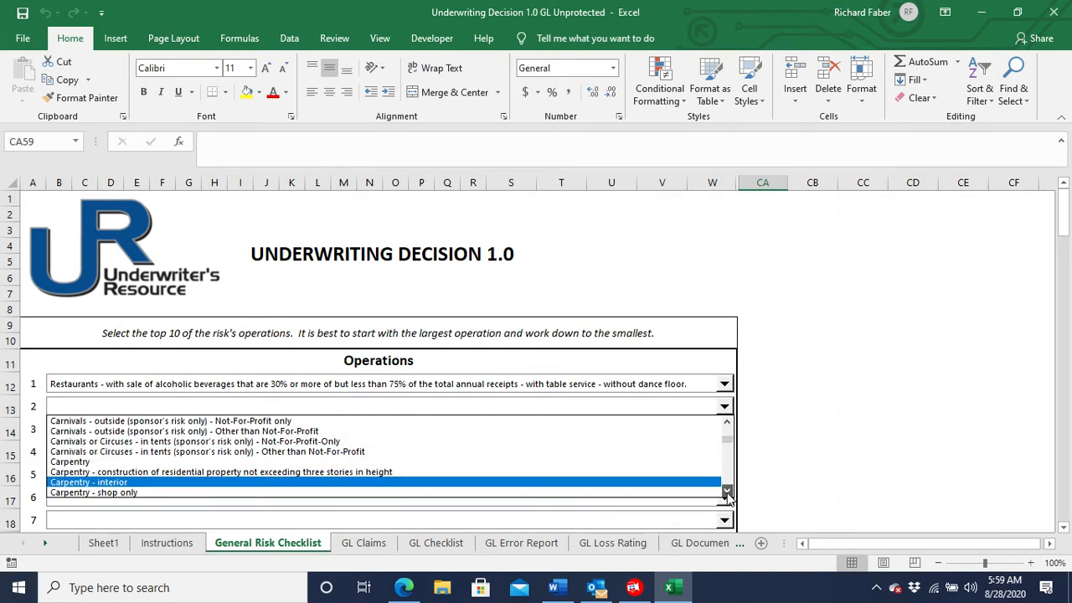
{"action": "left_click", "coordinate": [575, 452]}
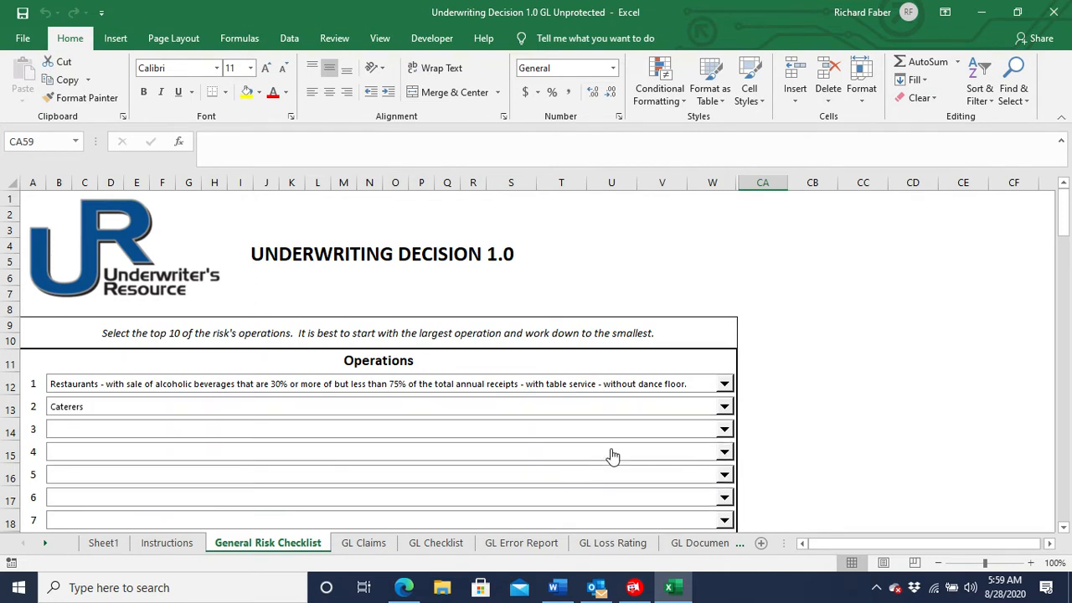
Set operation 3 to "Food Products Mfg. - not dry - in other than glass containers".
{"action": "left_click", "coordinate": [724, 429]}
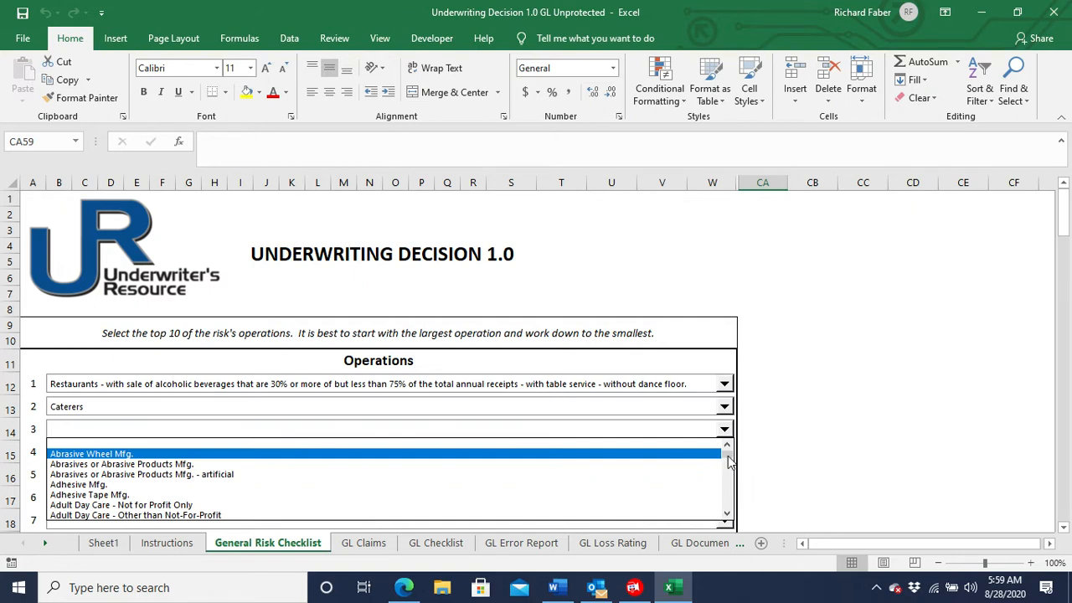
{"action": "left_click_drag", "start_coordinate": [728, 459], "coordinate": [732, 477]}
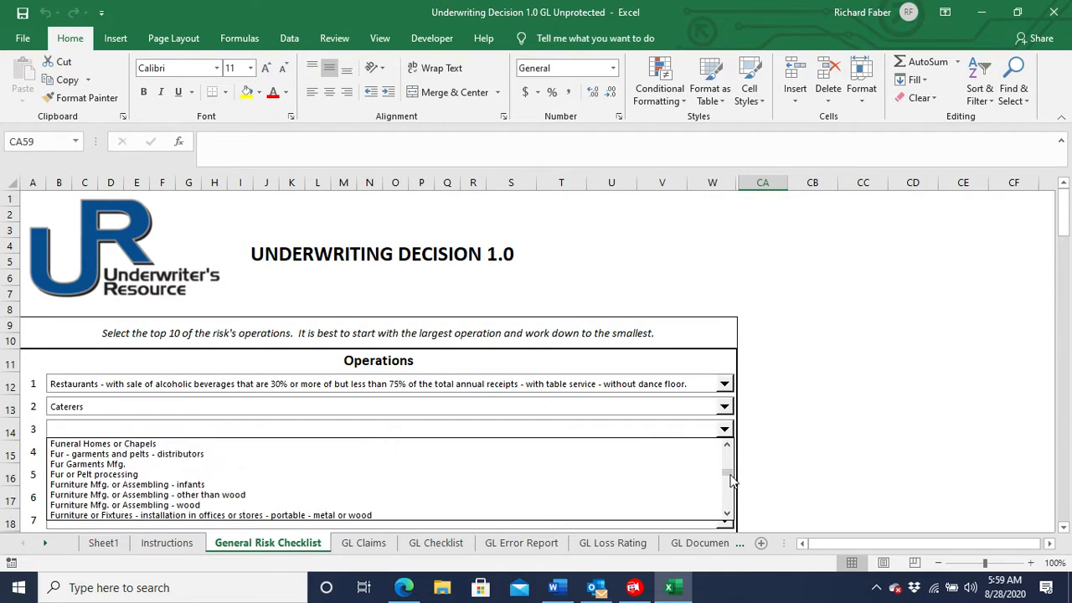
{"action": "left_click", "coordinate": [728, 447]}
{"action": "left_click", "coordinate": [727, 447]}
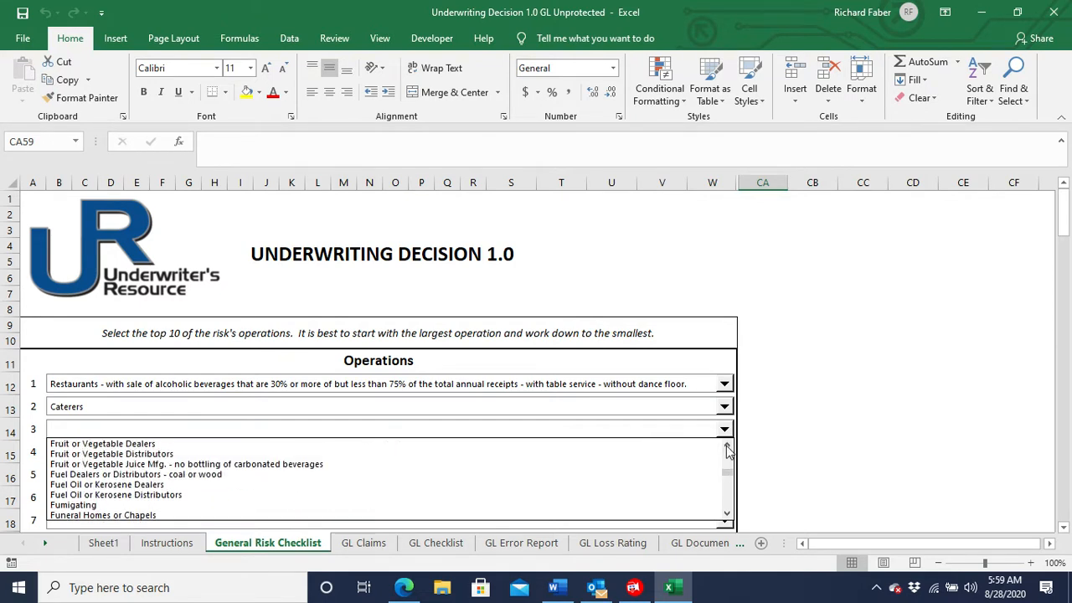
{"action": "left_click", "coordinate": [727, 447]}
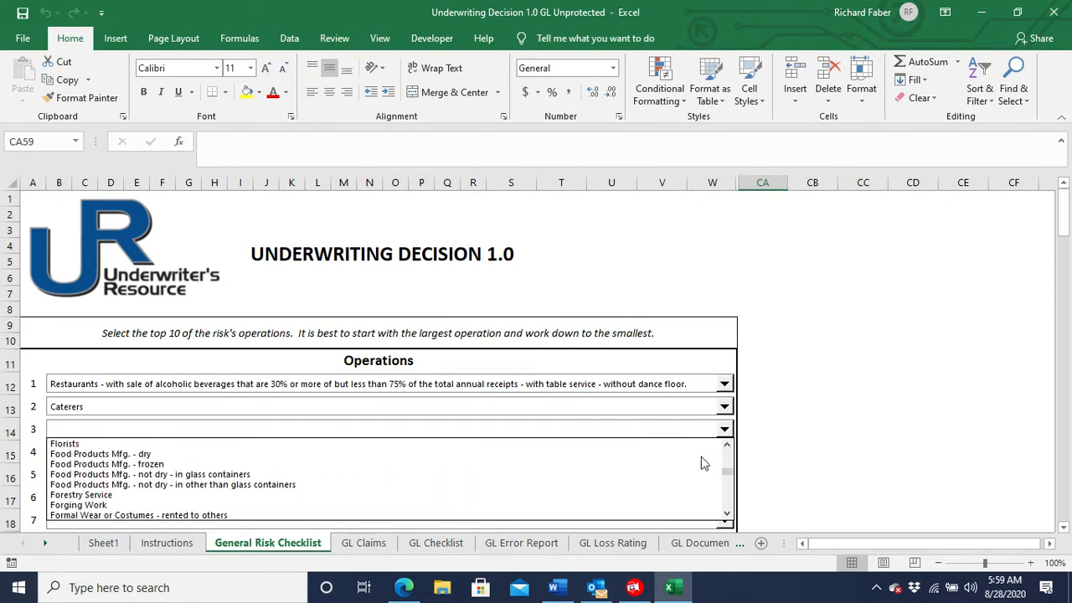
{"action": "left_click", "coordinate": [532, 484]}
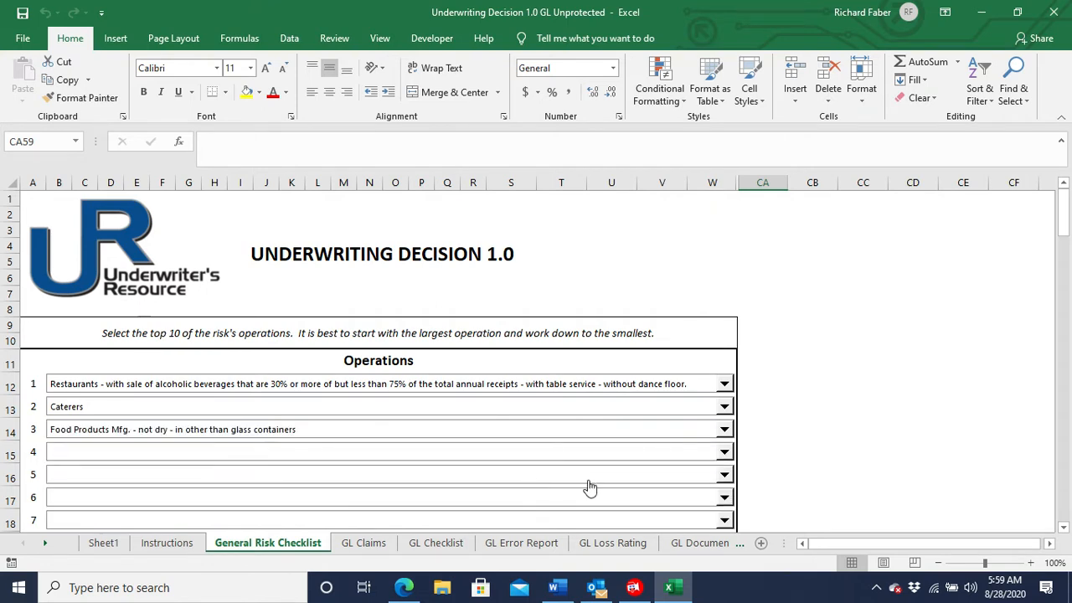
Answer YES to whether all operations on the website are represented with these class codes.
{"action": "scroll", "coordinate": [790, 456], "scroll_direction": "down", "scroll_amount": 2}
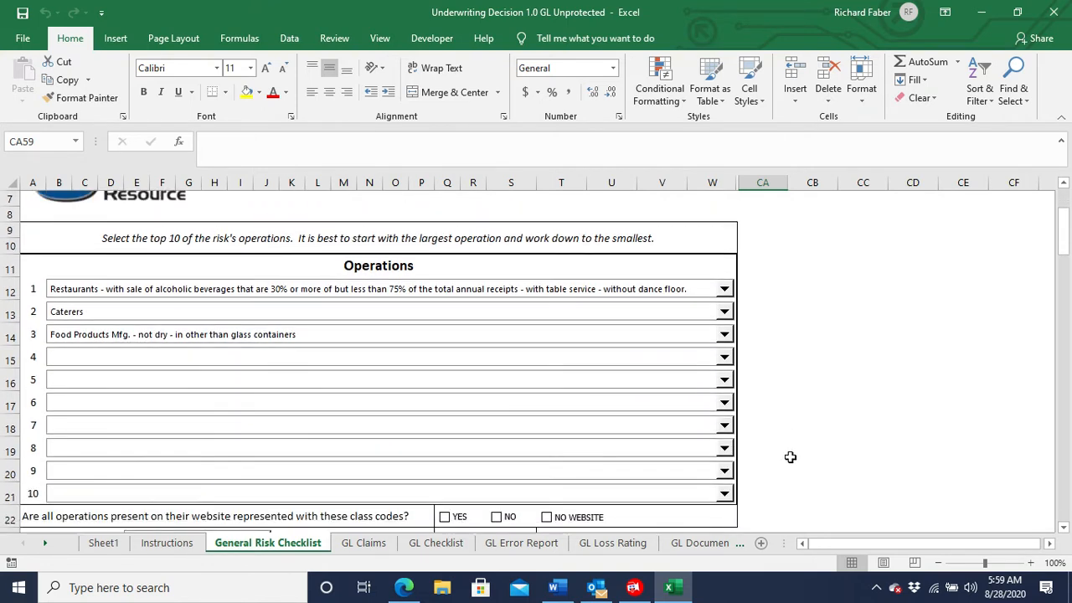
{"action": "scroll", "coordinate": [790, 456], "scroll_direction": "down", "scroll_amount": 1}
{"action": "scroll", "coordinate": [790, 457], "scroll_direction": "down", "scroll_amount": 1}
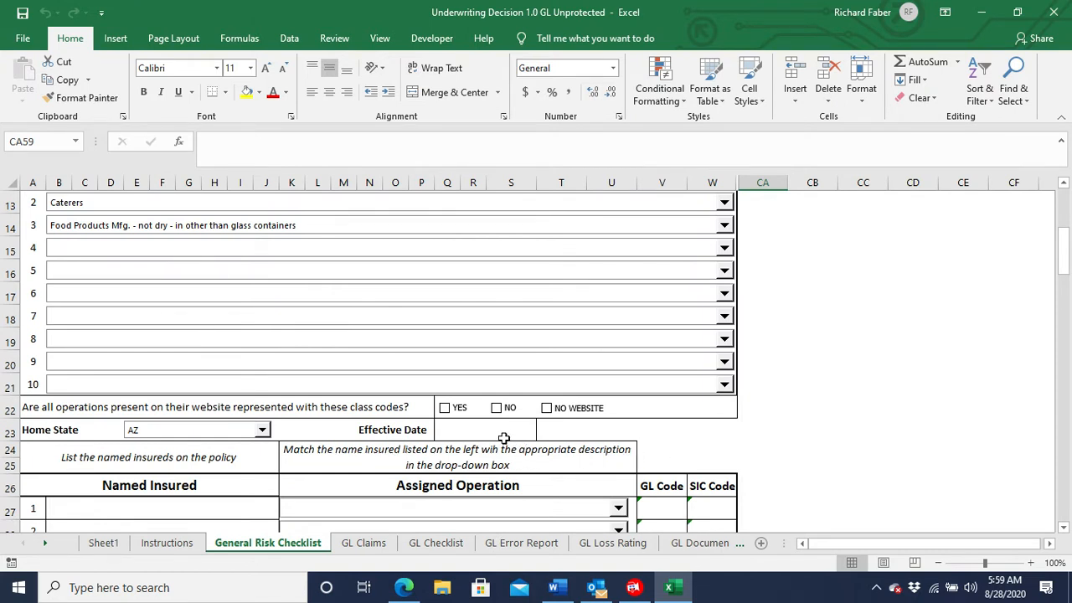
{"action": "left_click", "coordinate": [445, 408]}
Enter 9/1/20 as the effective date and set the home state to CA.
{"action": "left_click", "coordinate": [470, 428]}
{"action": "type", "text": "9"}
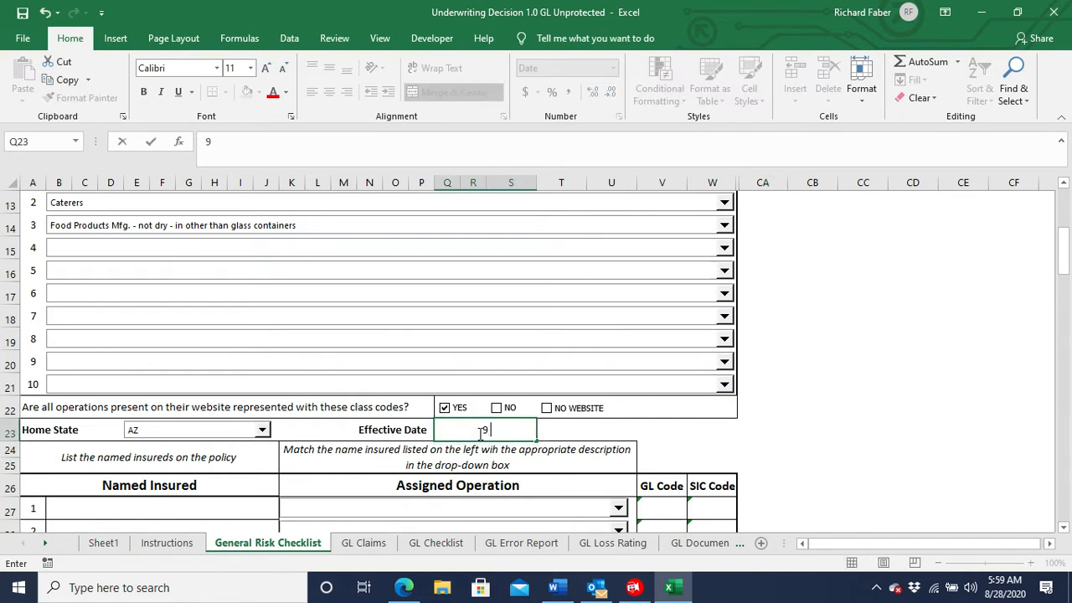
{"action": "type", "text": "/1/20"}
{"action": "key", "text": "Return"}
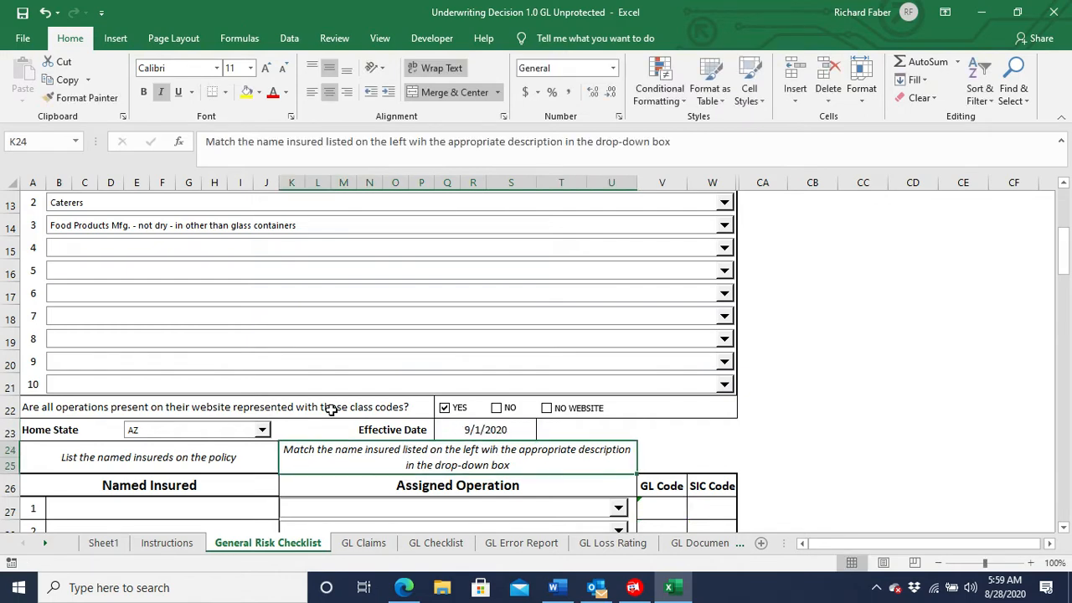
{"action": "left_click", "coordinate": [262, 431]}
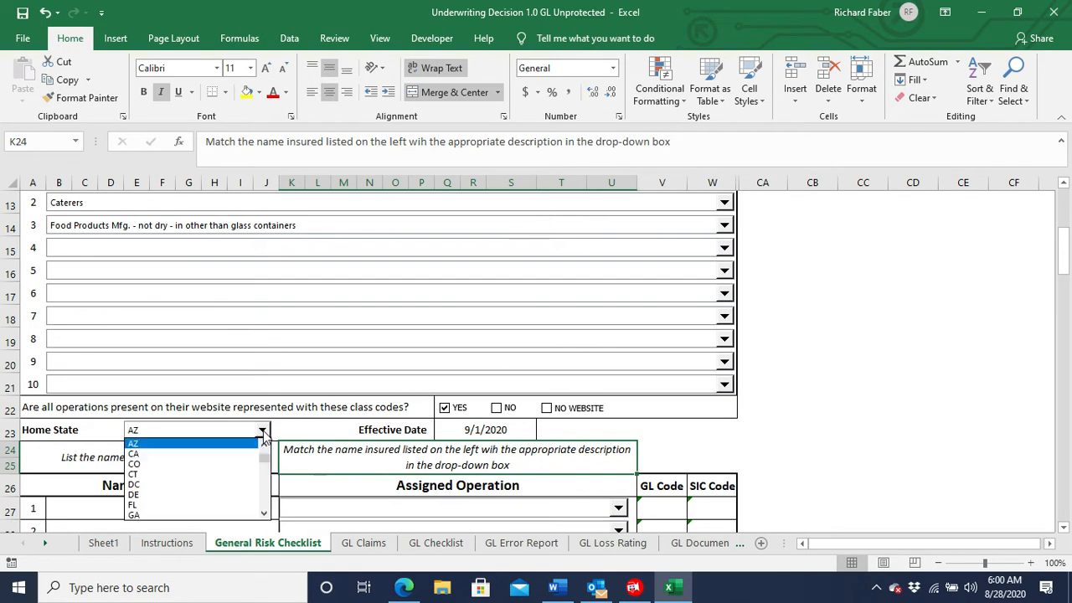
{"action": "left_click", "coordinate": [254, 454]}
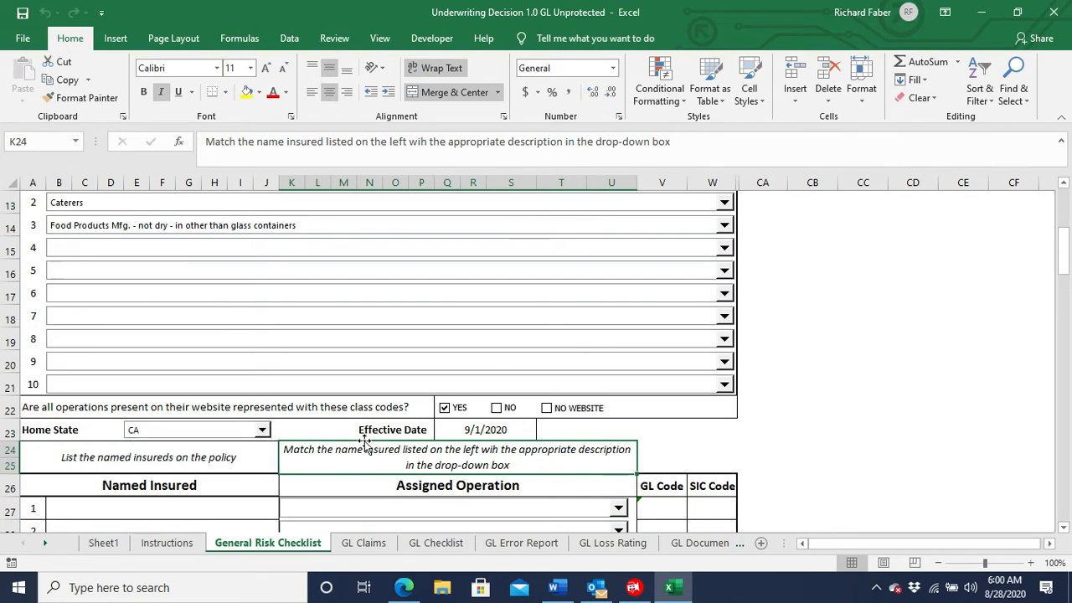
Enter ABC Restaurant LLC as the first named insured on the policy.
{"action": "scroll", "coordinate": [365, 444], "scroll_direction": "down", "scroll_amount": 2}
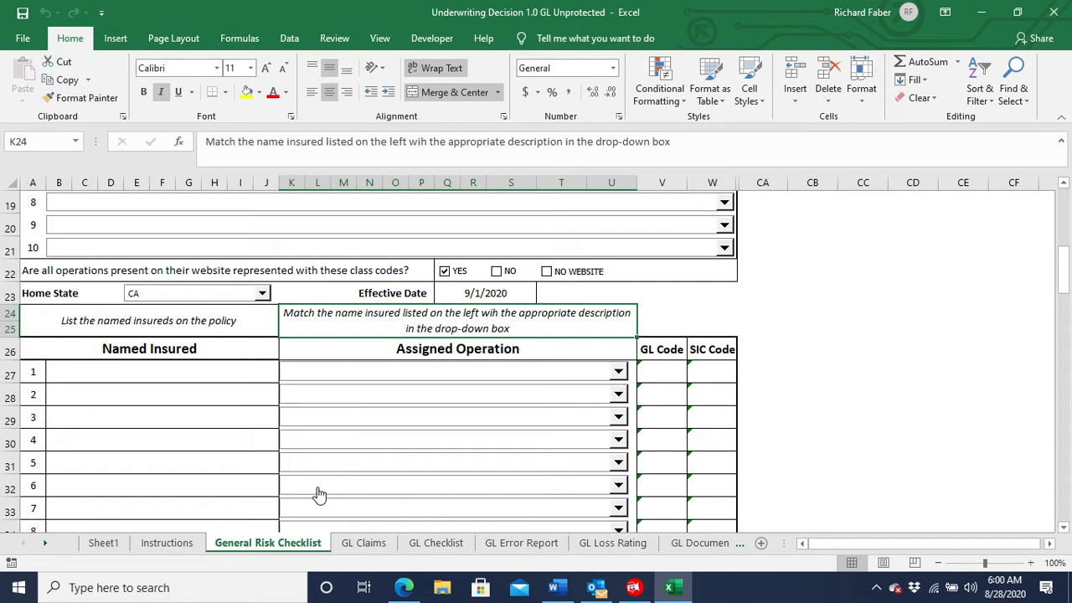
{"action": "left_click", "coordinate": [154, 374]}
{"action": "type", "text": "ABC"}
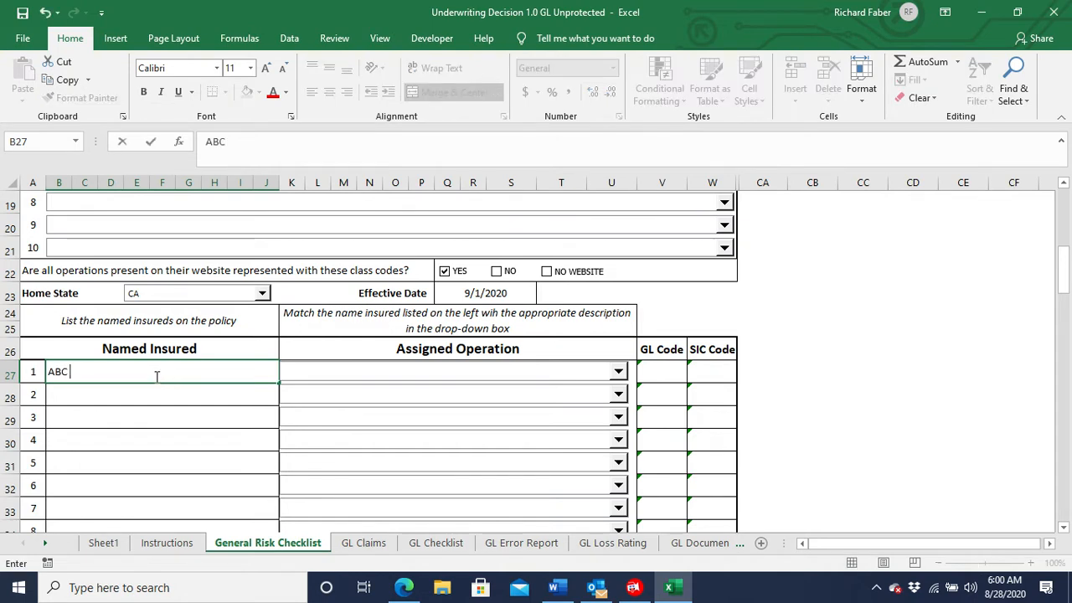
{"action": "type", "text": " Restaurant"}
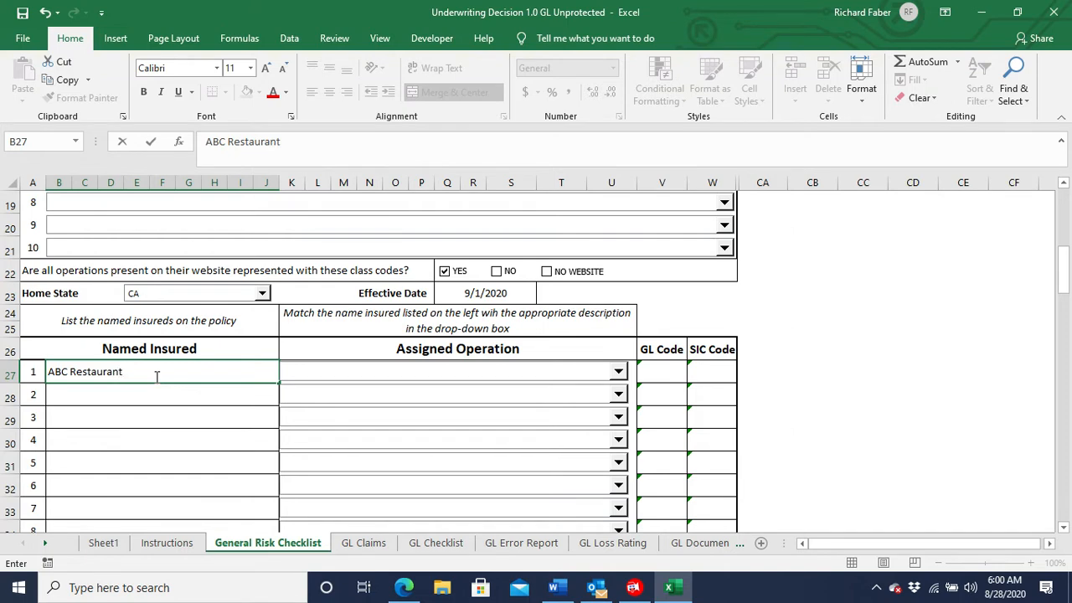
{"action": "type", "text": " LLC"}
{"action": "key", "text": "Return"}
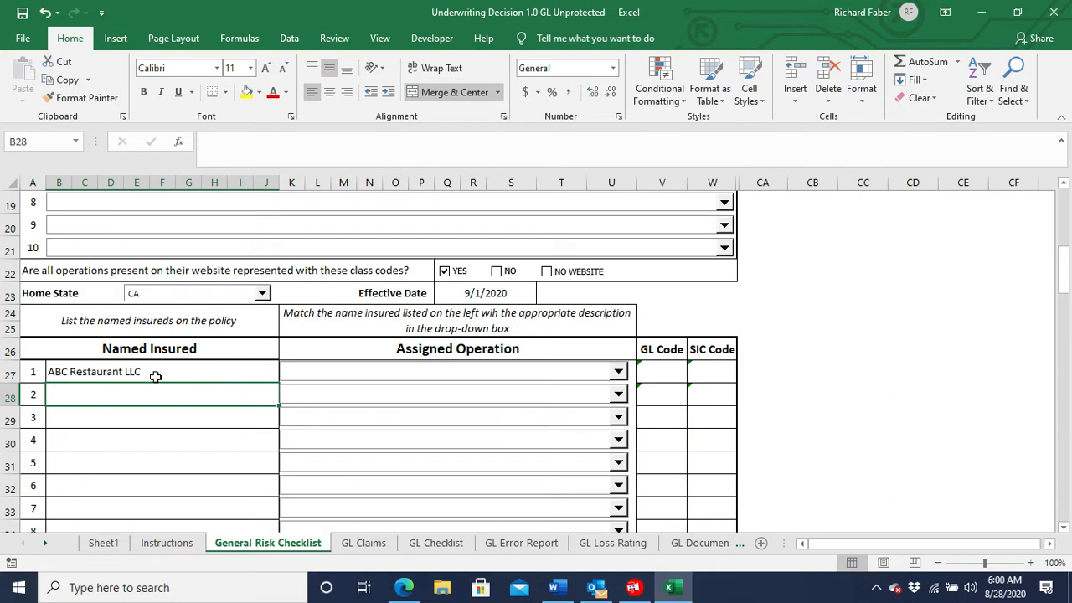
Enter ABC Catering LLC as the second named insured.
{"action": "type", "text": "ABC Cate"}
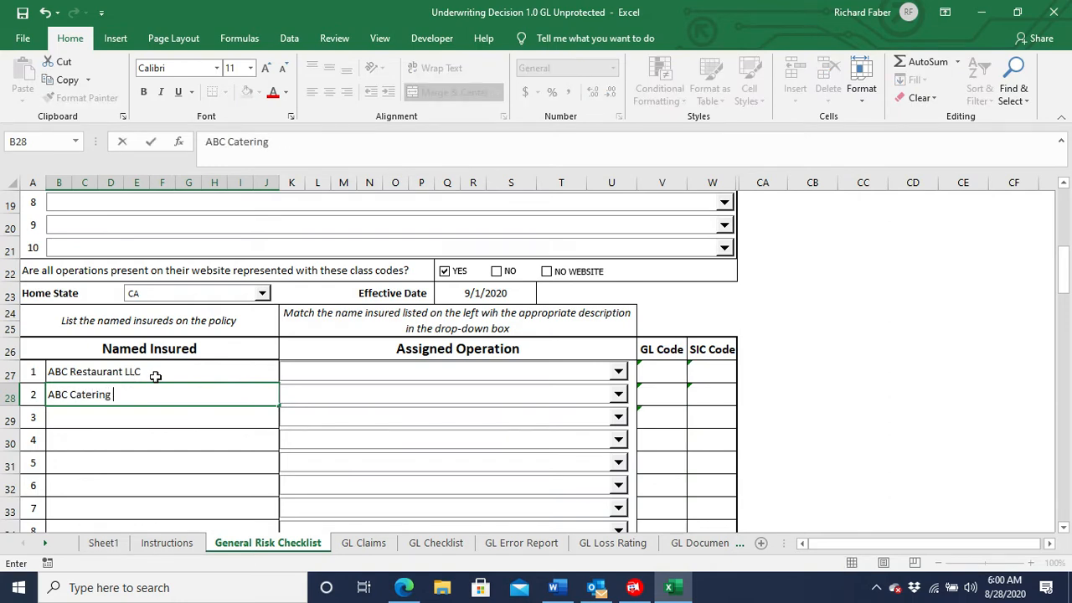
{"action": "type", "text": "ring LLC"}
{"action": "key", "text": "Return"}
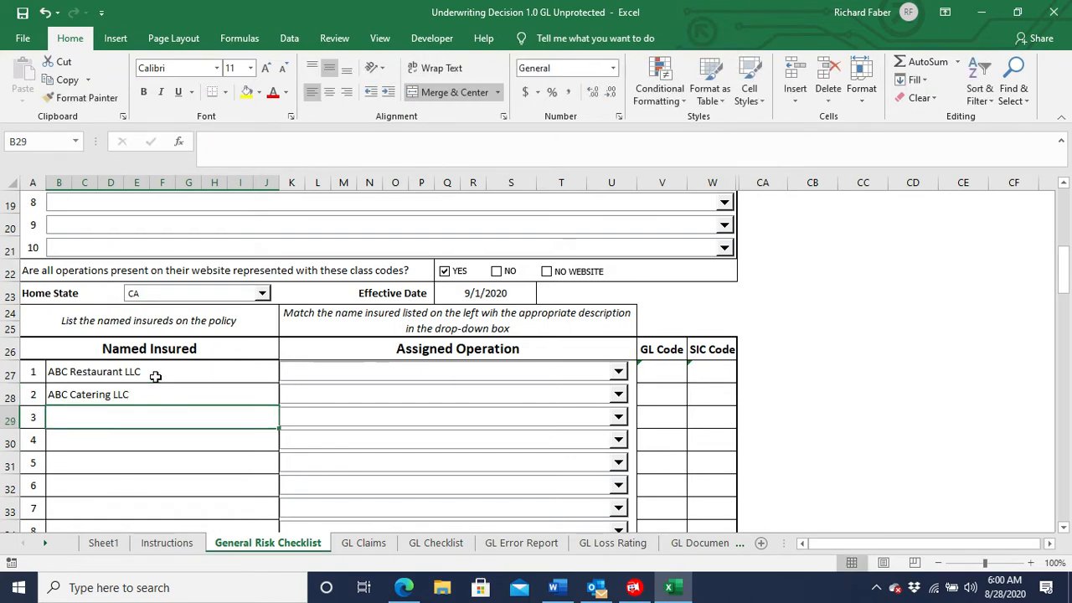
Enter ABC Real Estate as the third named insured.
{"action": "type", "text": "ABC Re"}
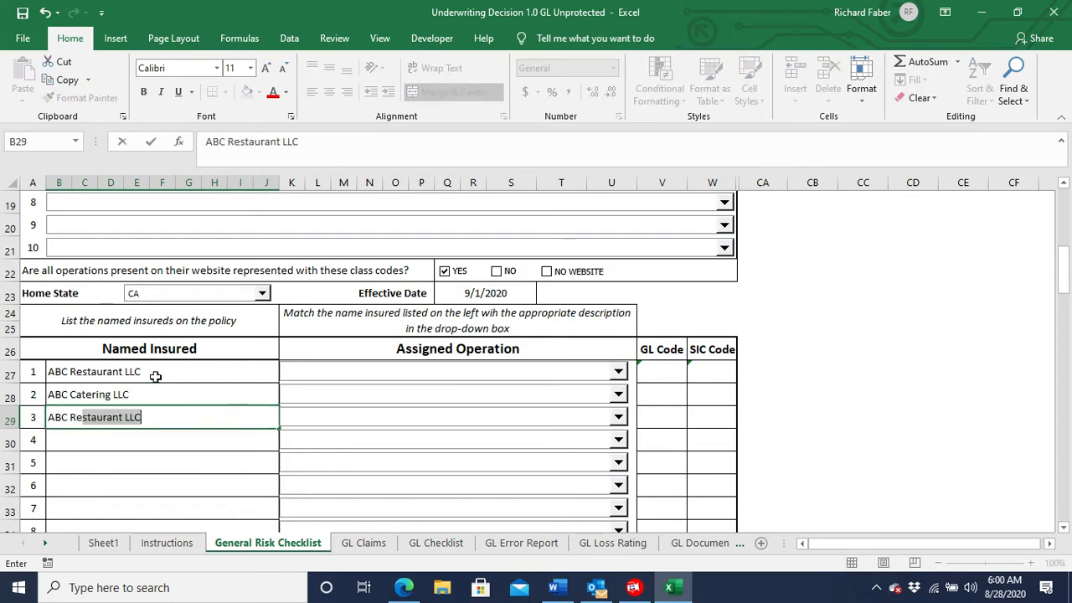
{"action": "type", "text": "al E"}
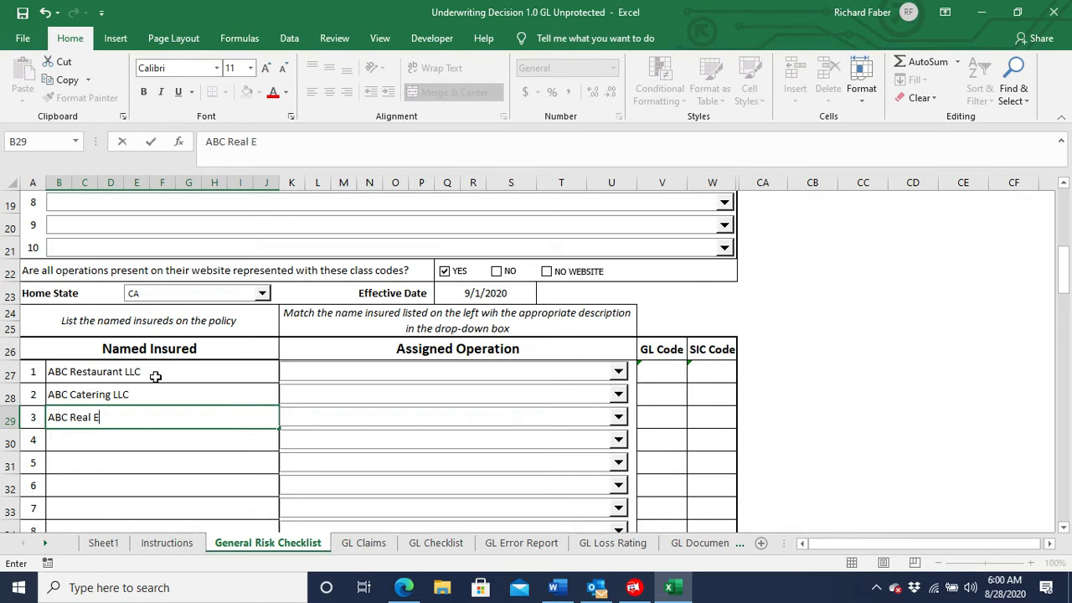
{"action": "type", "text": "state"}
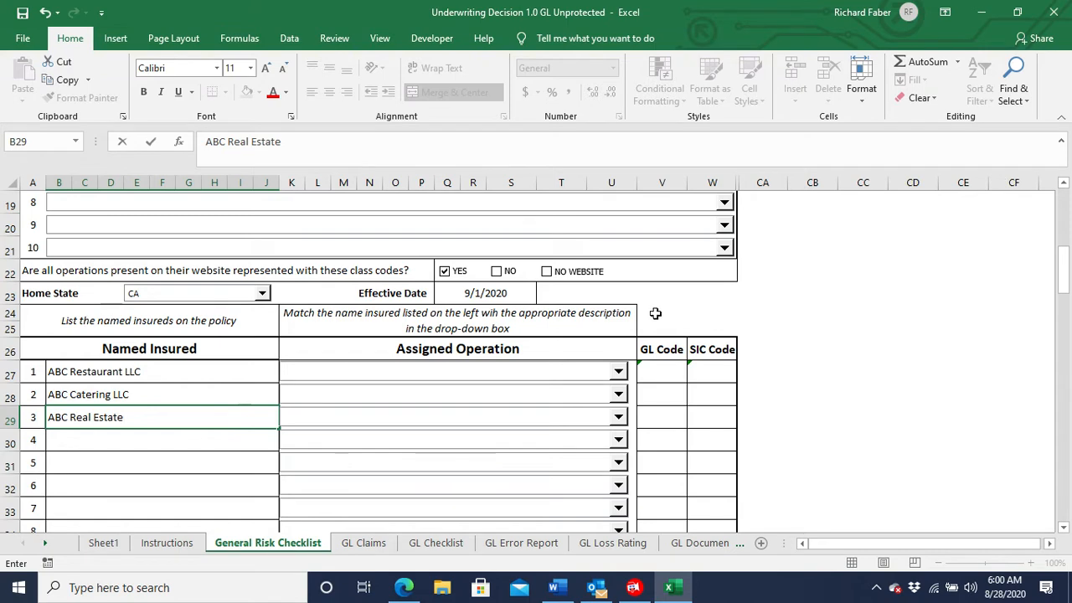
Assign ABC Restaurant LLC the Restaurants operation with alcoholic beverage sales of 30% or more.
{"action": "left_click", "coordinate": [618, 373]}
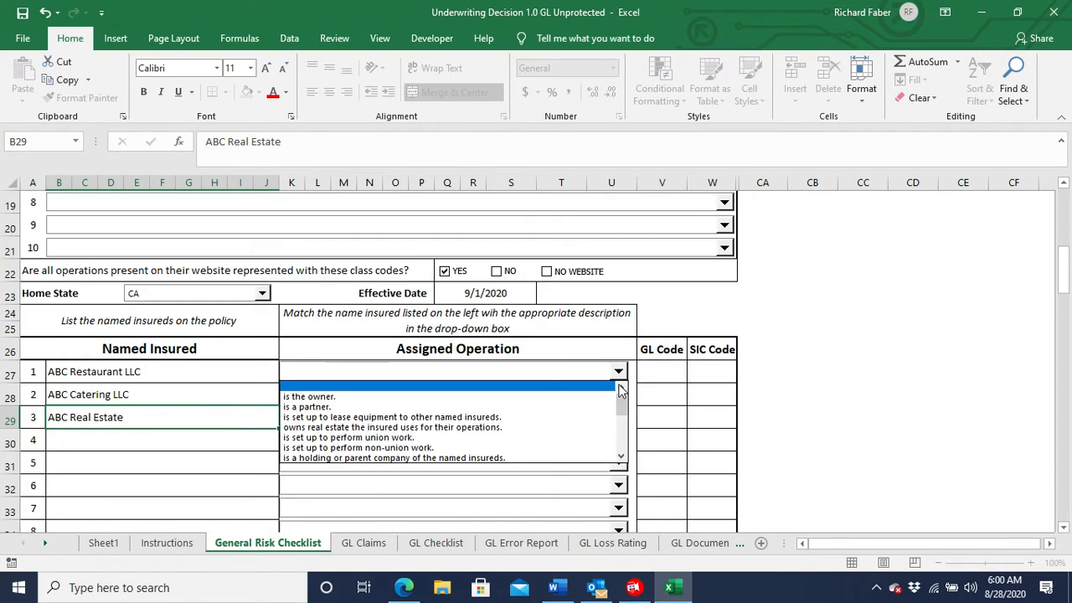
{"action": "left_click_drag", "start_coordinate": [620, 395], "coordinate": [621, 431]}
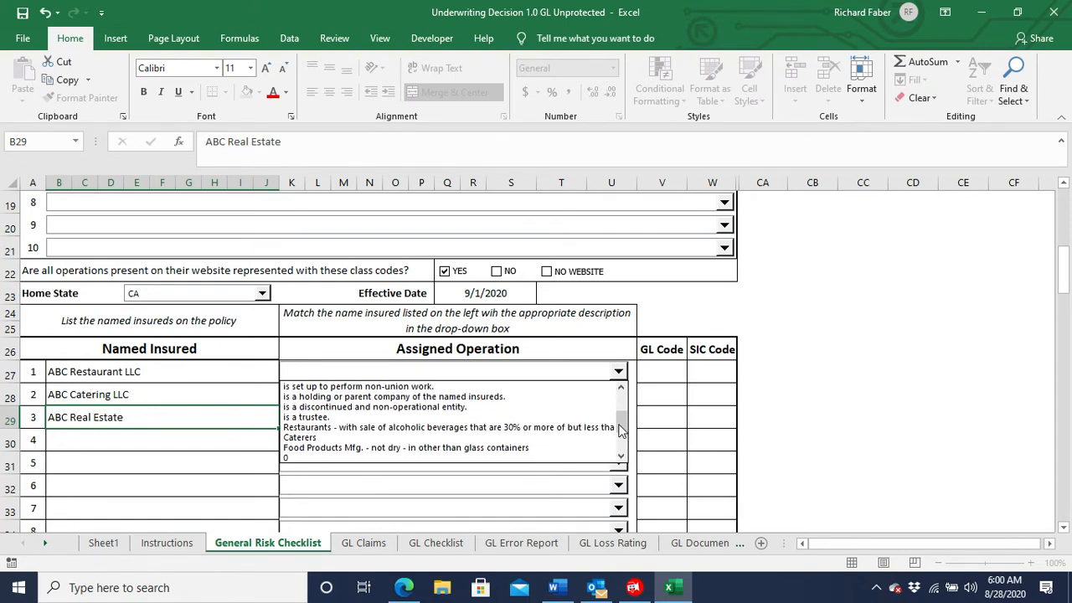
{"action": "left_click", "coordinate": [381, 427]}
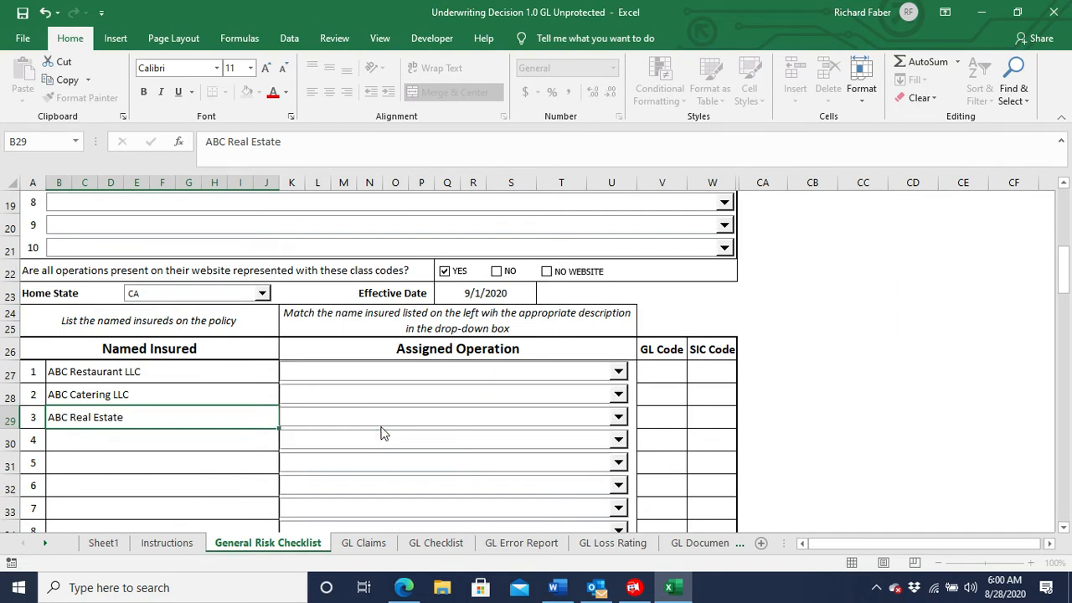
Assign the Caterers operation to ABC Catering LLC and "owns real estate the insured uses for their operations" to ABC Real Estate.
{"action": "left_click", "coordinate": [618, 396]}
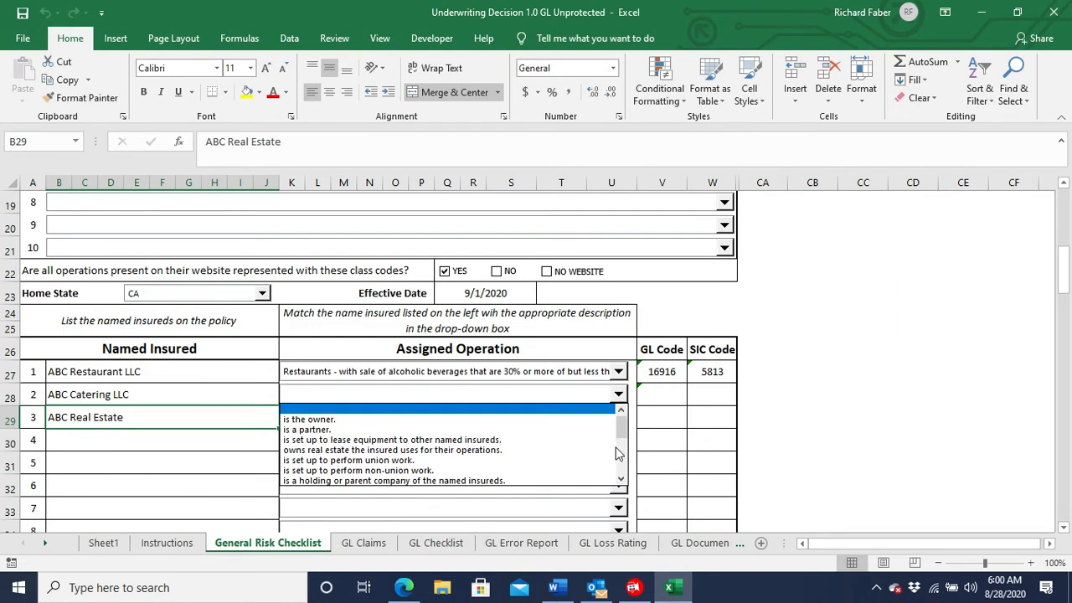
{"action": "left_click_drag", "start_coordinate": [623, 435], "coordinate": [622, 450]}
{"action": "left_click", "coordinate": [582, 471]}
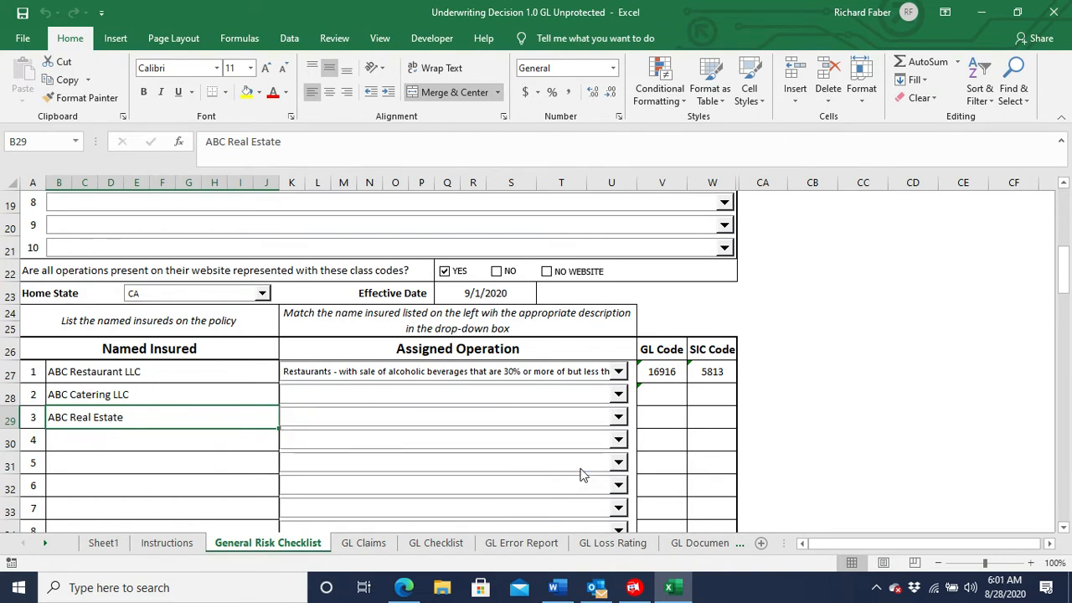
{"action": "left_click", "coordinate": [619, 417]}
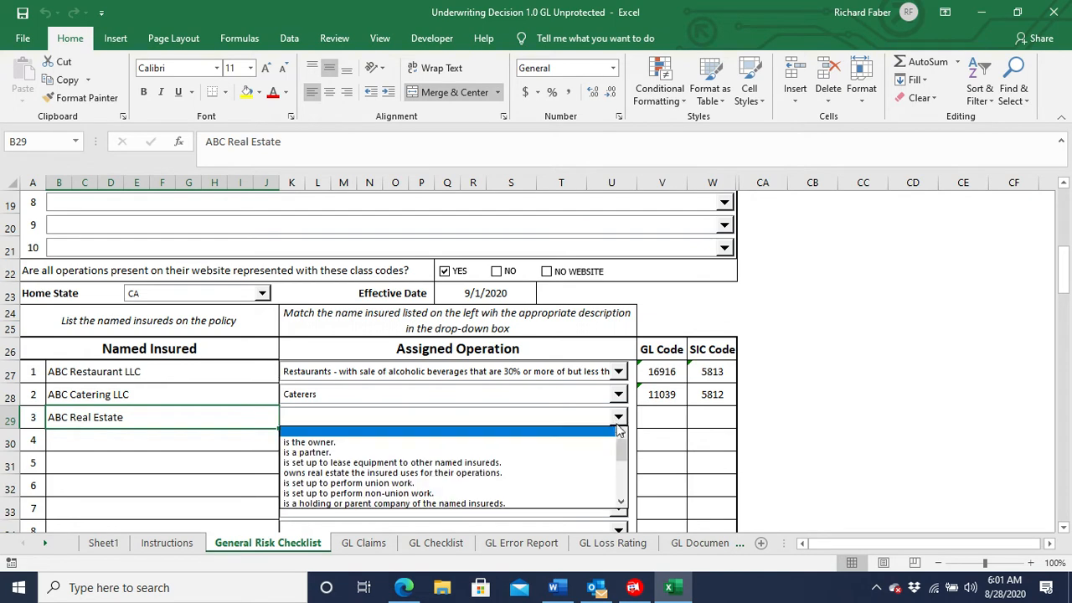
{"action": "left_click", "coordinate": [585, 473]}
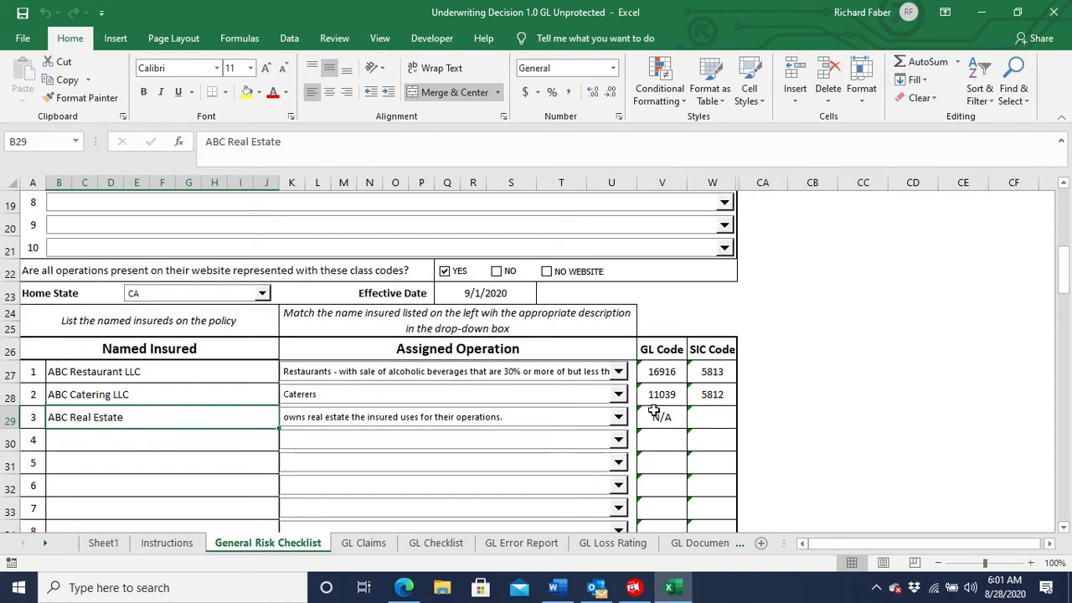
Under General Management Quality, mark More than 10 Years in business and an Acceptable rating from BBB or similar organizations.
{"action": "scroll", "coordinate": [661, 432], "scroll_direction": "down", "scroll_amount": 3}
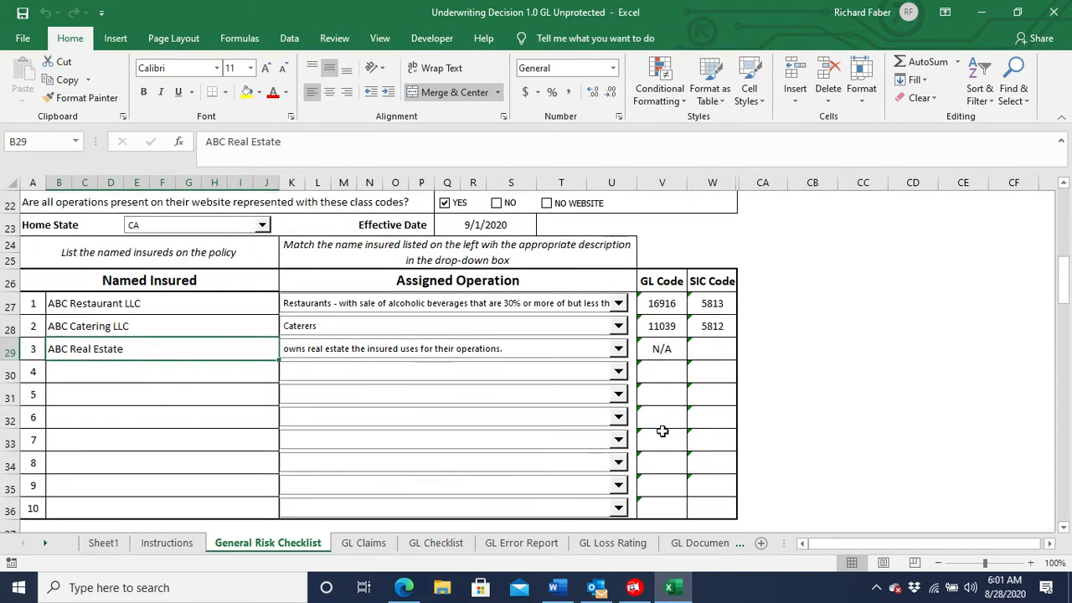
{"action": "scroll", "coordinate": [656, 430], "scroll_direction": "down", "scroll_amount": 2}
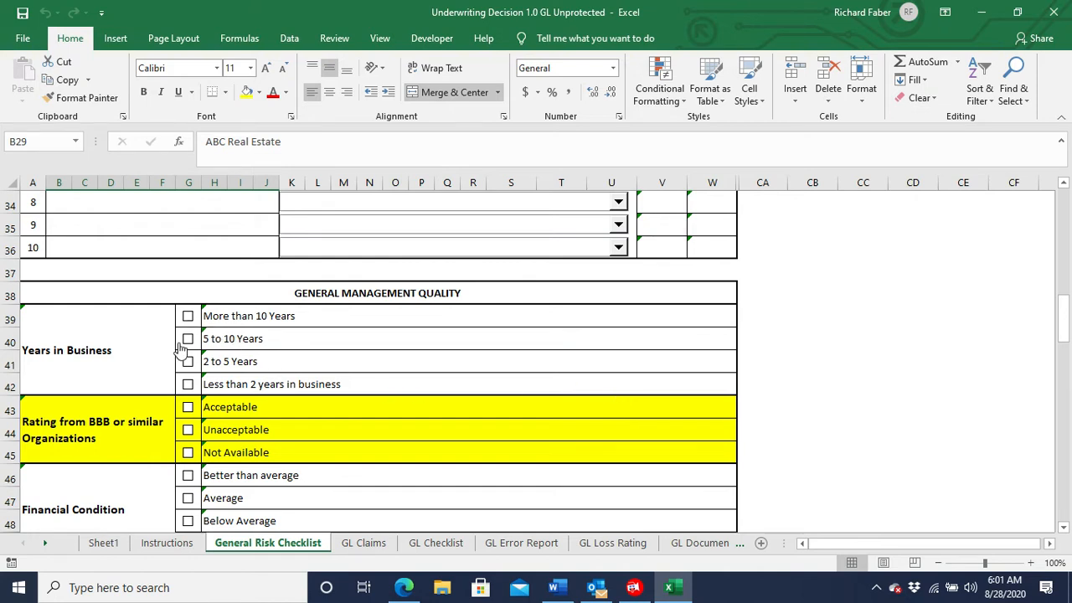
{"action": "left_click", "coordinate": [188, 317]}
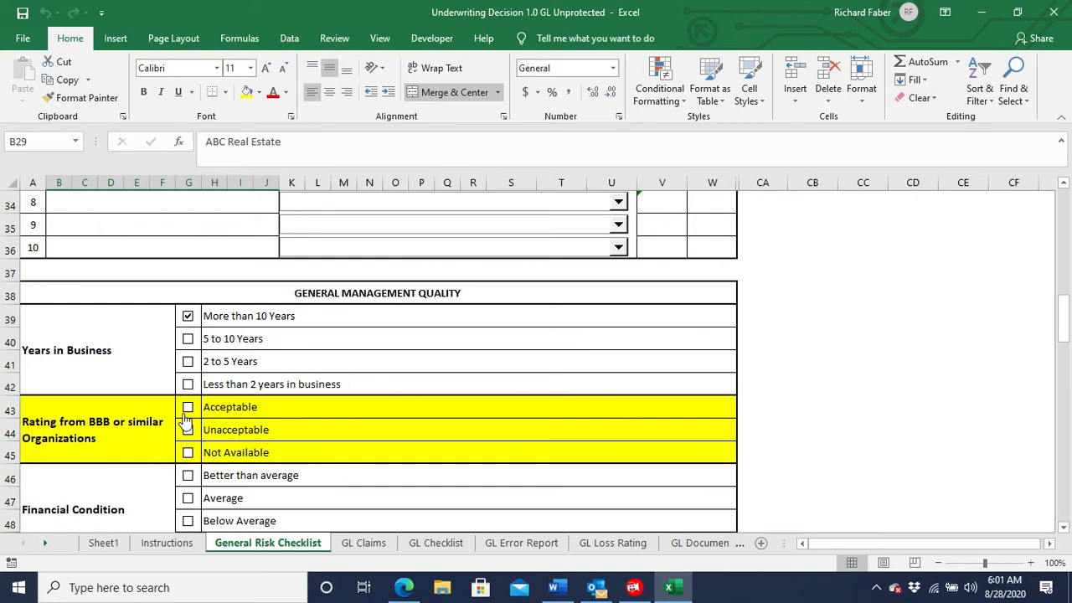
{"action": "left_click", "coordinate": [138, 447]}
Mark the financial condition as Not Available and other internet information and reviews as Generally Favorable.
{"action": "scroll", "coordinate": [135, 439], "scroll_direction": "down", "scroll_amount": 3}
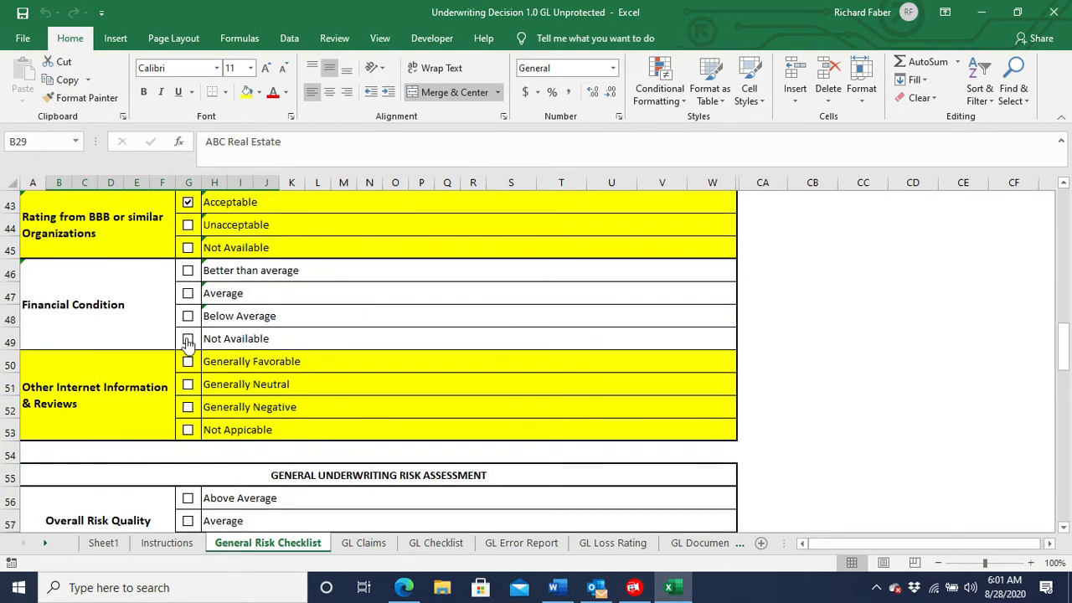
{"action": "left_click", "coordinate": [187, 340]}
{"action": "left_click", "coordinate": [189, 366]}
In the General Underwriting Risk Assessment, rate overall risk quality Above Average and overall risk profit potential Average.
{"action": "scroll", "coordinate": [356, 363], "scroll_direction": "down", "scroll_amount": 2}
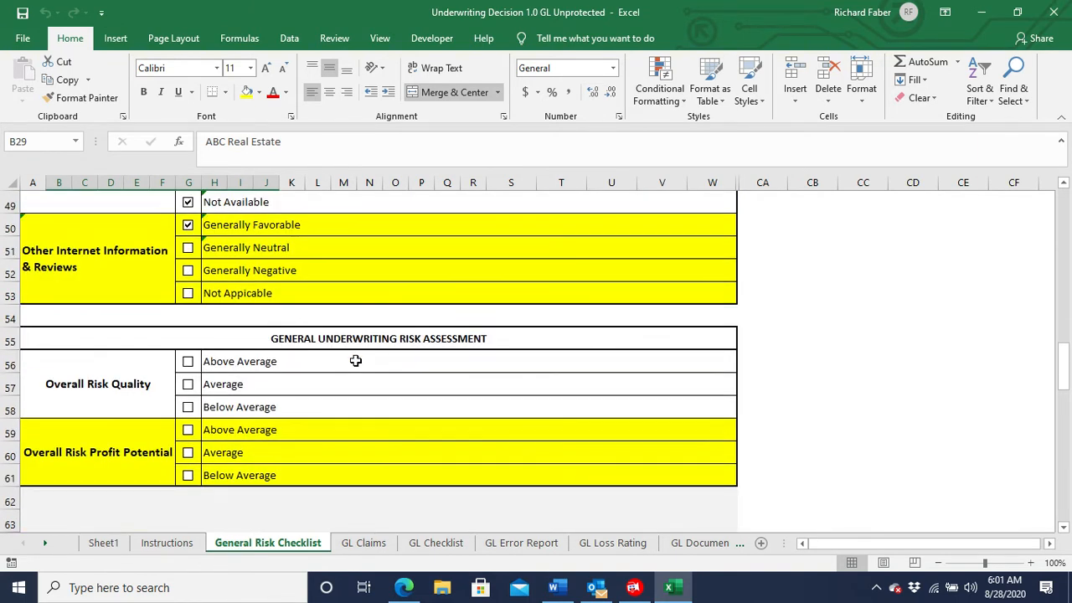
{"action": "left_click", "coordinate": [184, 368]}
{"action": "left_click", "coordinate": [183, 456]}
On the GL Claims sheet, enter the first Prem. Ops. claims: 250 for Sep-19 and 127 for Sep-18.
{"action": "left_click", "coordinate": [362, 542]}
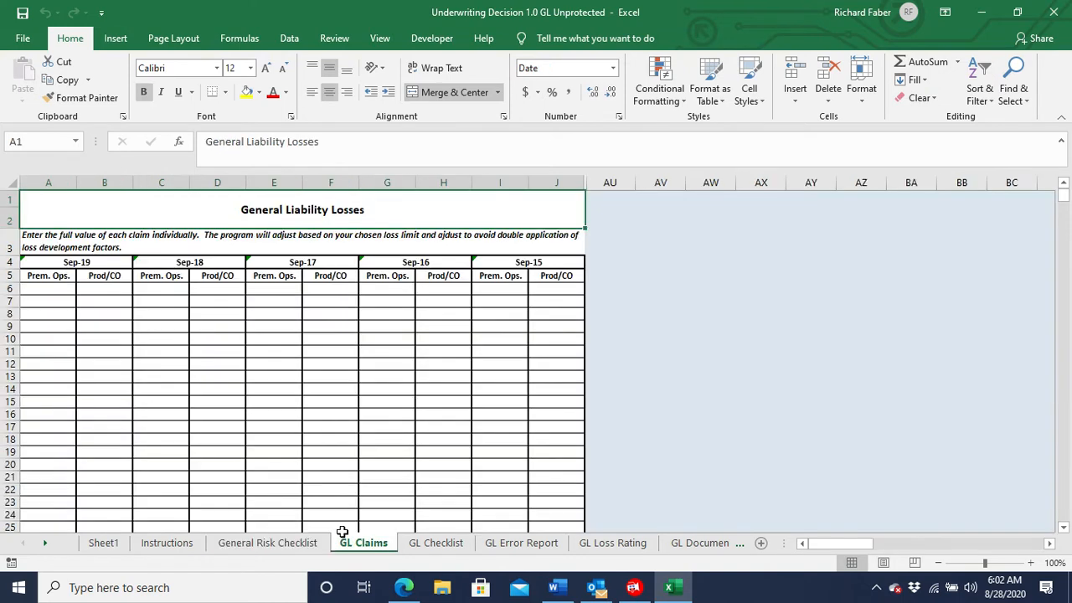
{"action": "left_click", "coordinate": [49, 287]}
{"action": "type", "text": "2"}
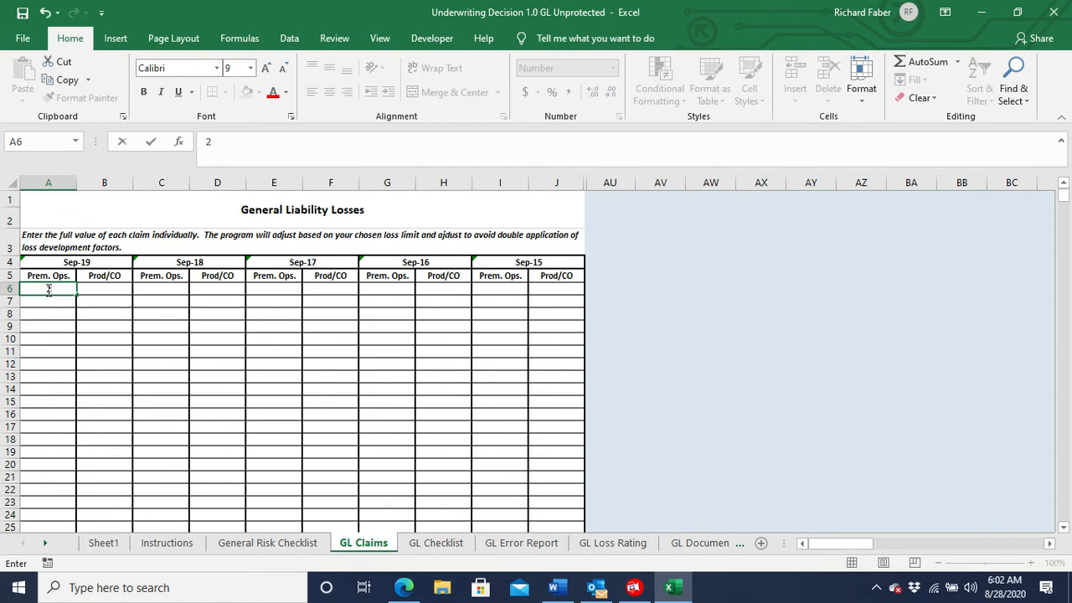
{"action": "type", "text": "50"}
{"action": "key", "text": "Tab"}
{"action": "key", "text": "Tab"}
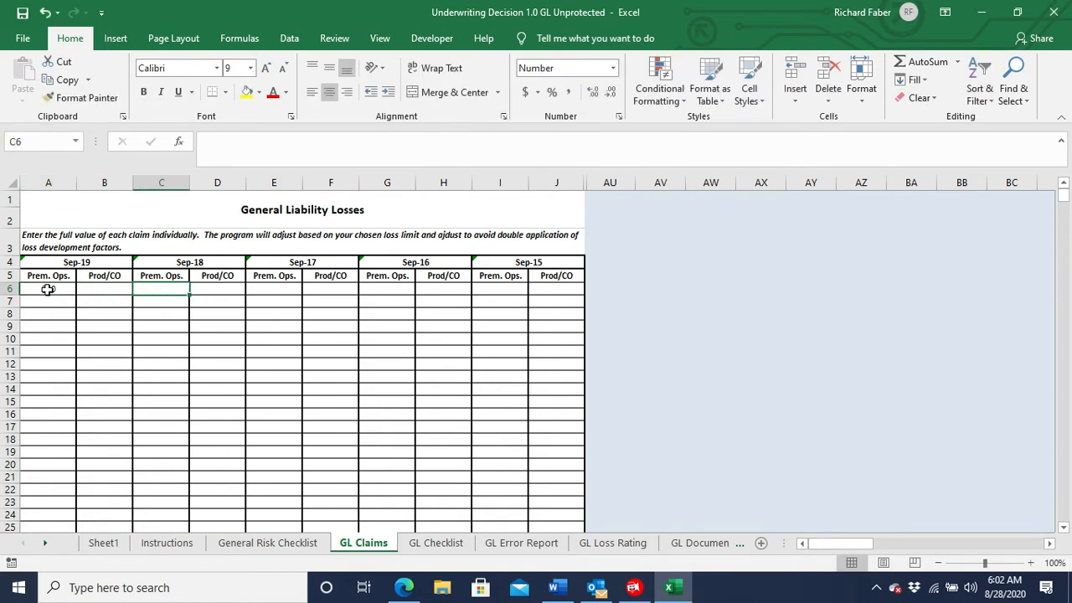
{"action": "type", "text": "127"}
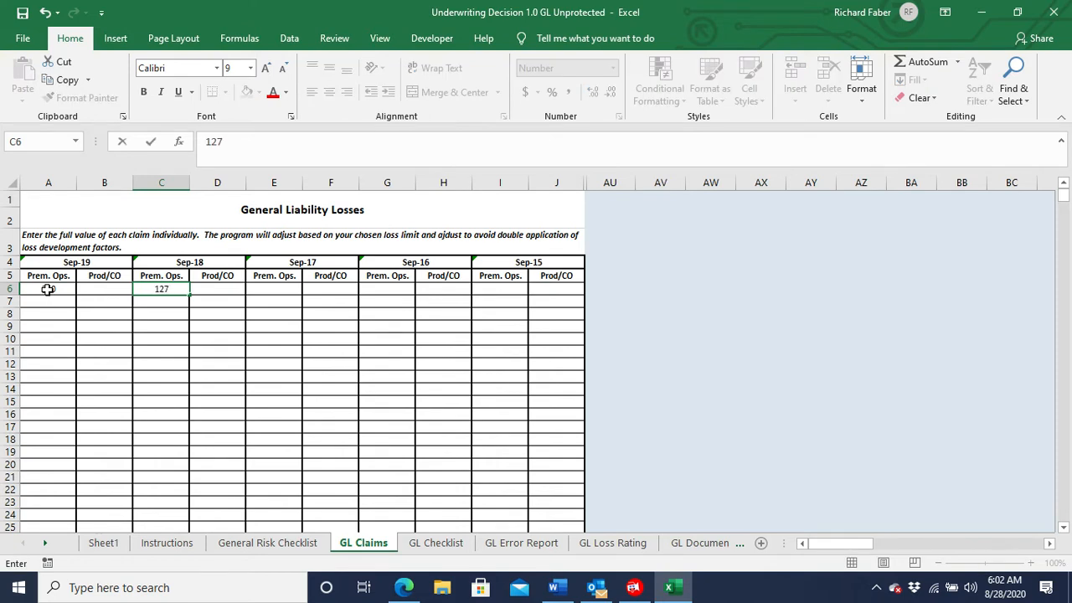
{"action": "key", "text": "Return"}
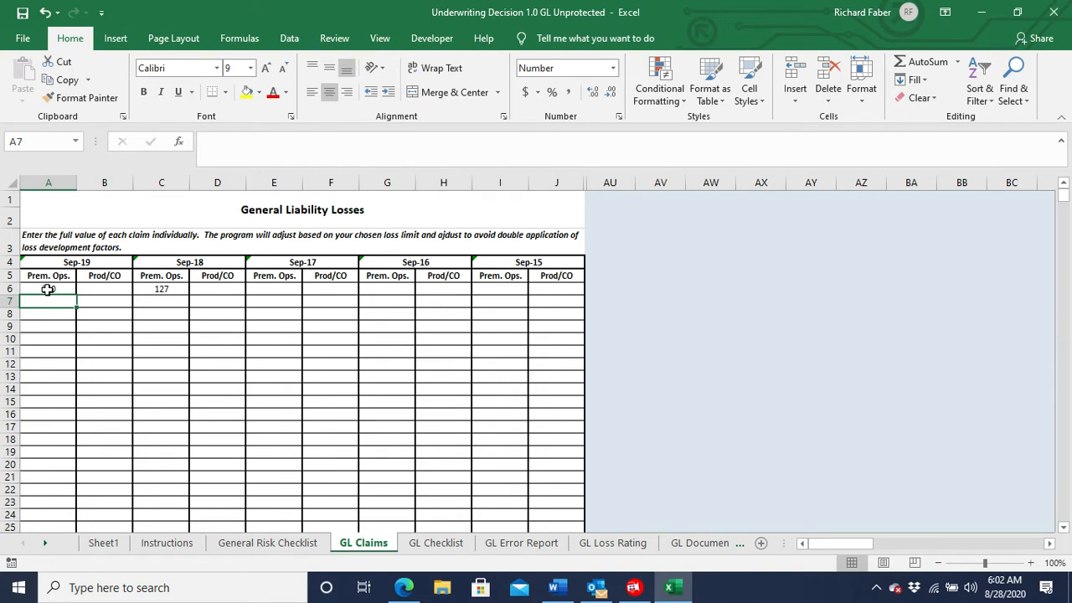
Add a second Sep-19 Prem. Ops. claim of 230 and further Sep-18 Prem. Ops. claims of 250 and 1600.
{"action": "type", "text": "23"}
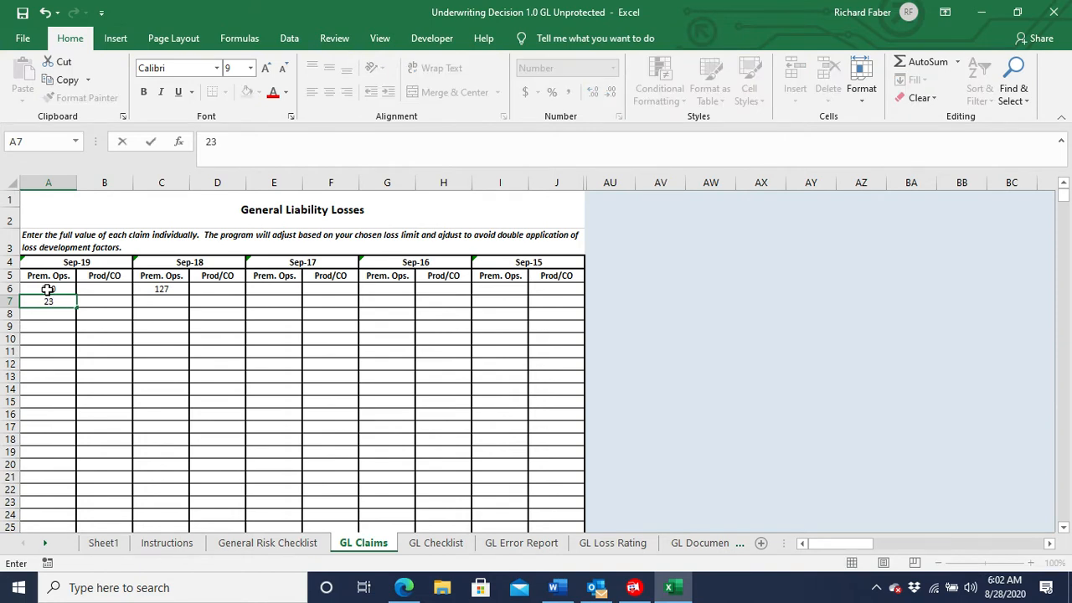
{"action": "type", "text": "0"}
{"action": "left_click", "coordinate": [156, 303]}
{"action": "type", "text": "250"}
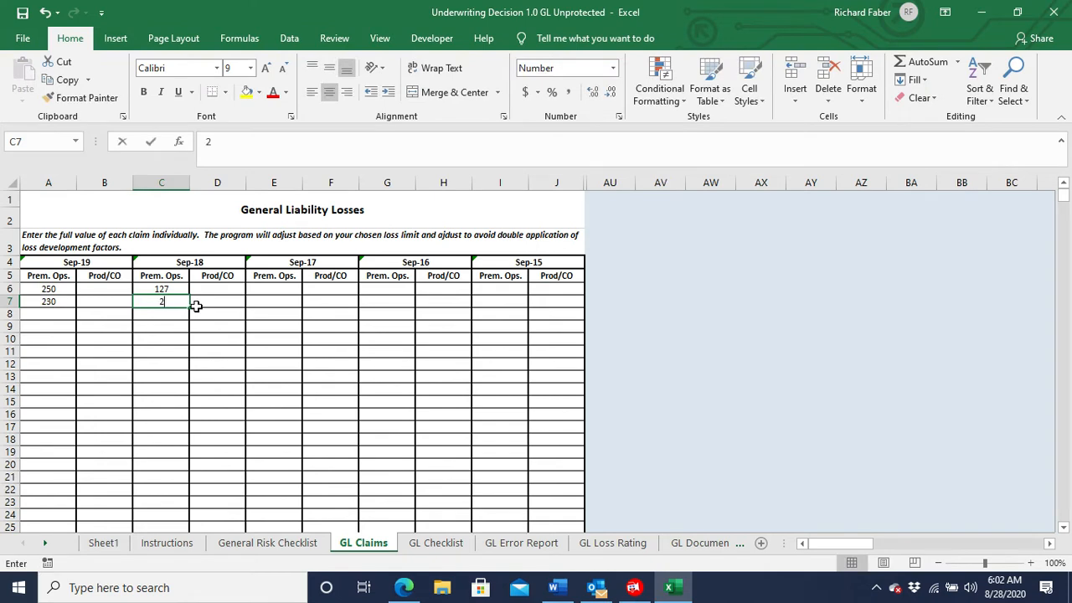
{"action": "left_click", "coordinate": [172, 312]}
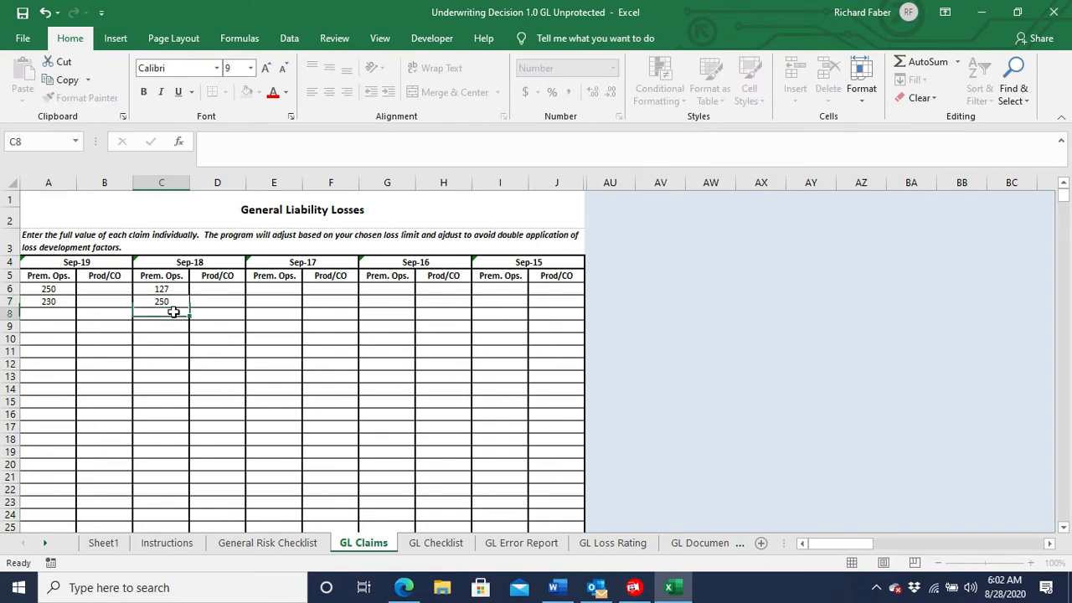
{"action": "type", "text": "1600"}
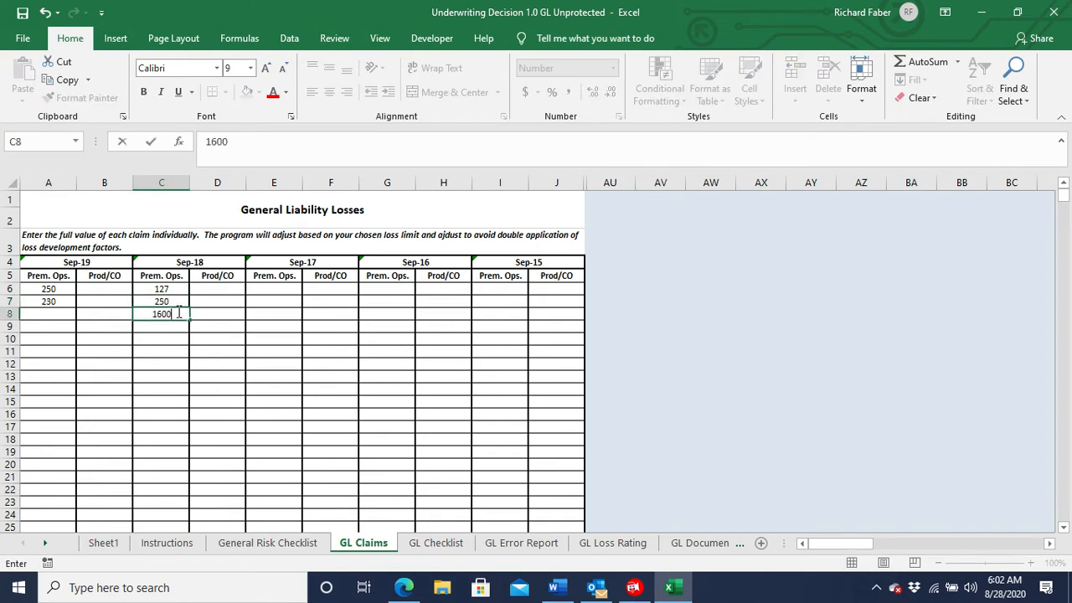
Enter the Sep-17 Prem. Ops. claims of 369 and 750.
{"action": "left_click", "coordinate": [286, 288]}
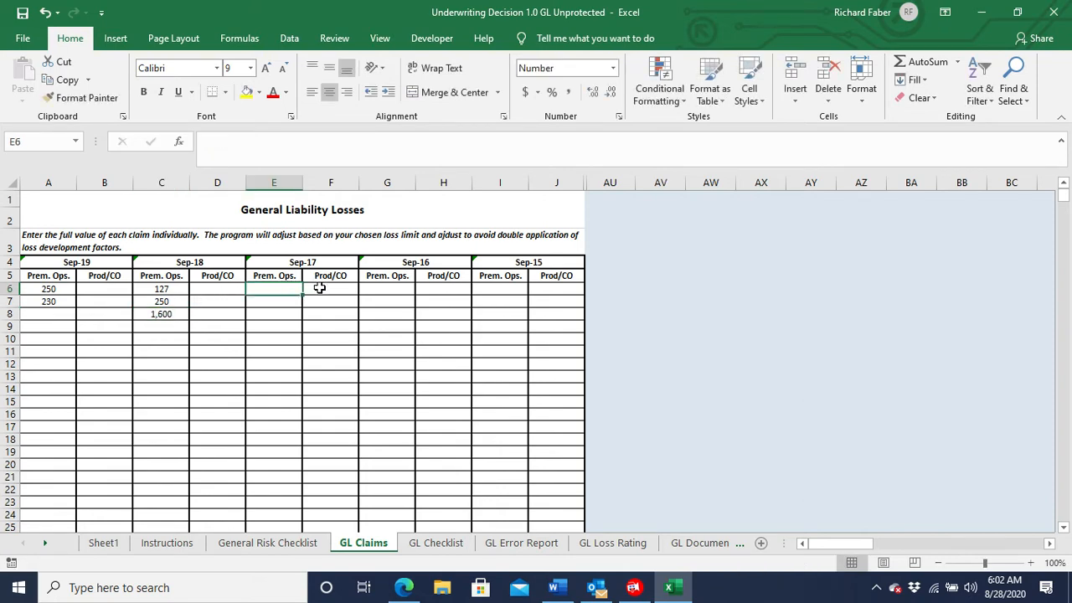
{"action": "type", "text": "369"}
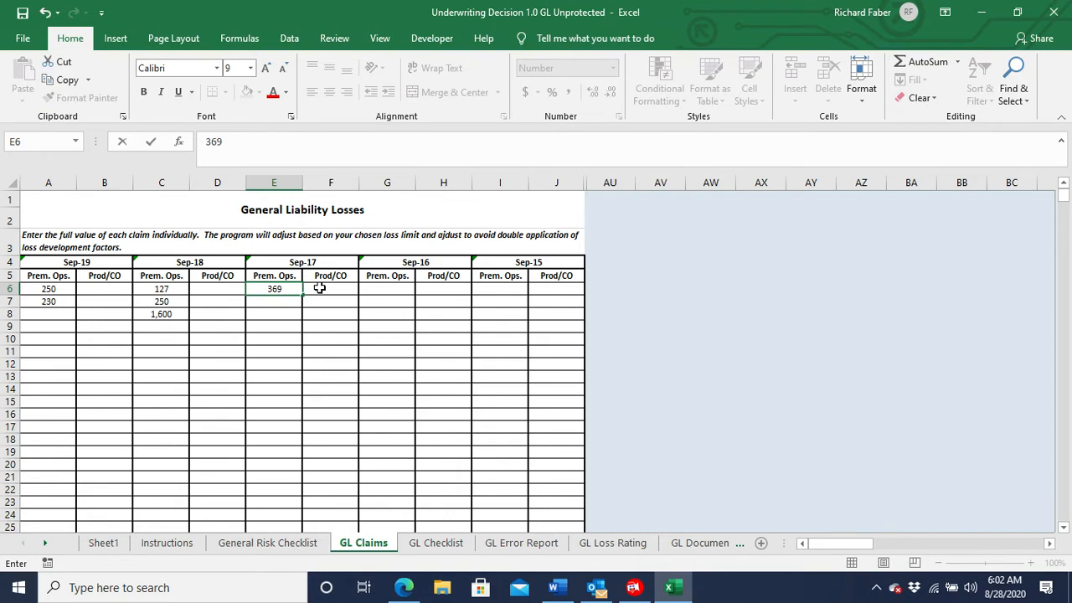
{"action": "left_click", "coordinate": [292, 303]}
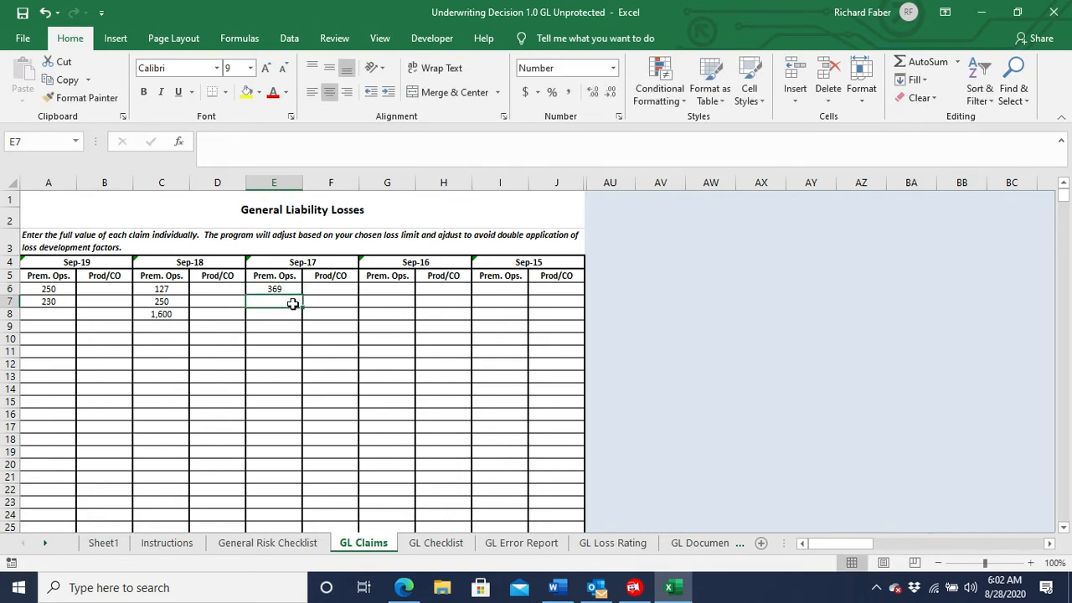
{"action": "type", "text": "750"}
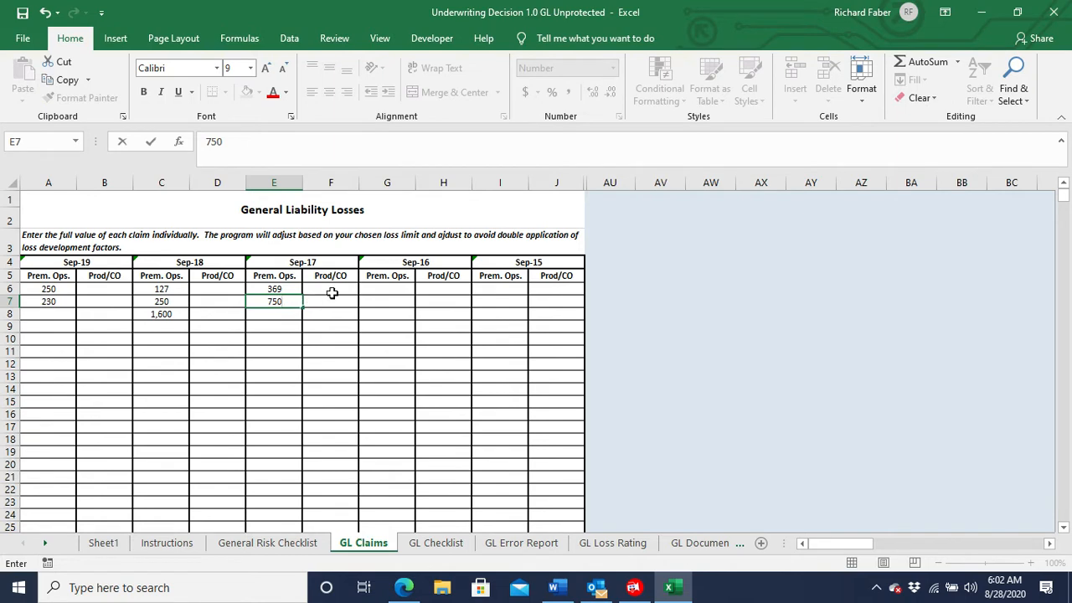
Enter the Sep-17 Prod/CO claims of 2574, 153 and 3248.
{"action": "left_click", "coordinate": [331, 289]}
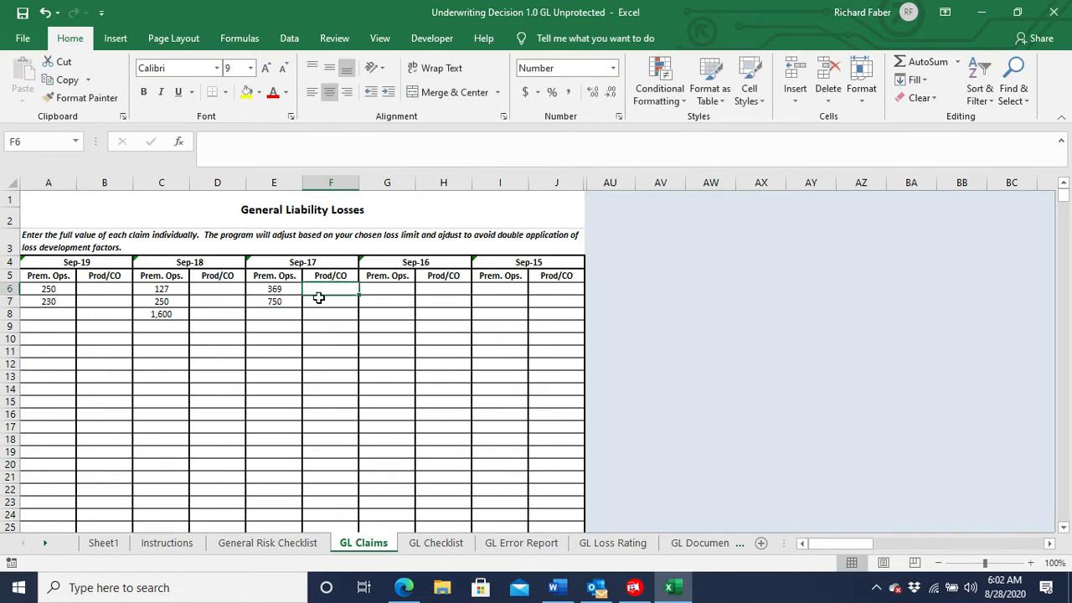
{"action": "type", "text": "2574"}
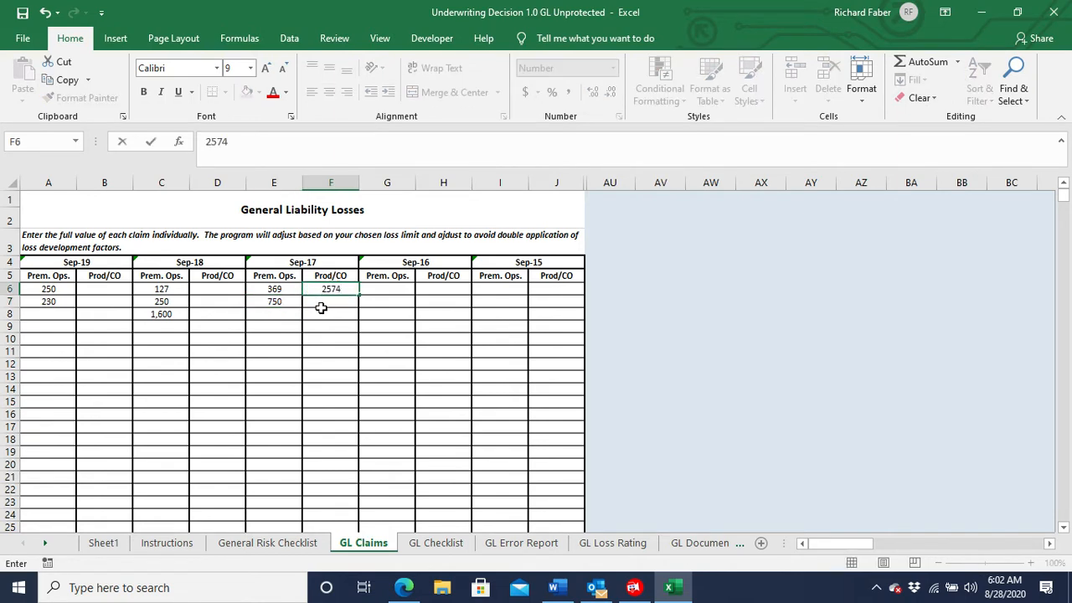
{"action": "key", "text": "Return"}
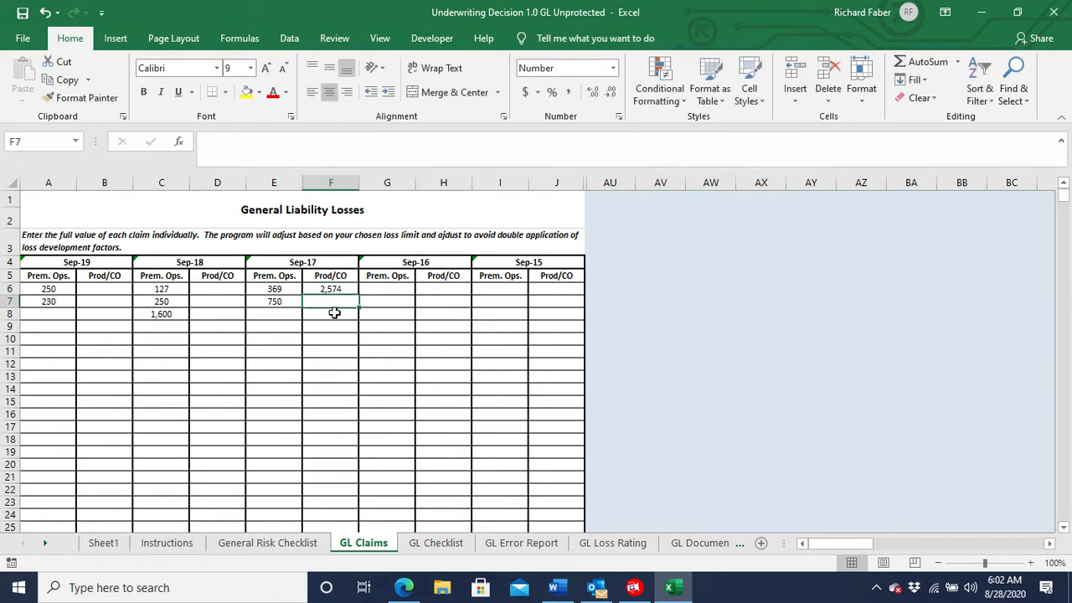
{"action": "type", "text": "153"}
{"action": "key", "text": "Return"}
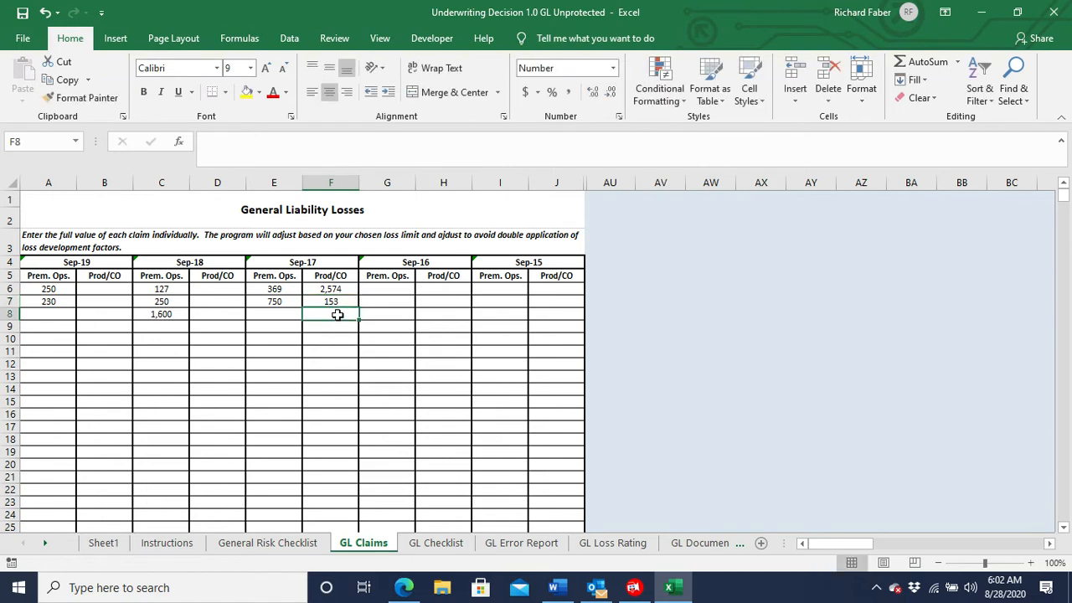
{"action": "type", "text": "3248"}
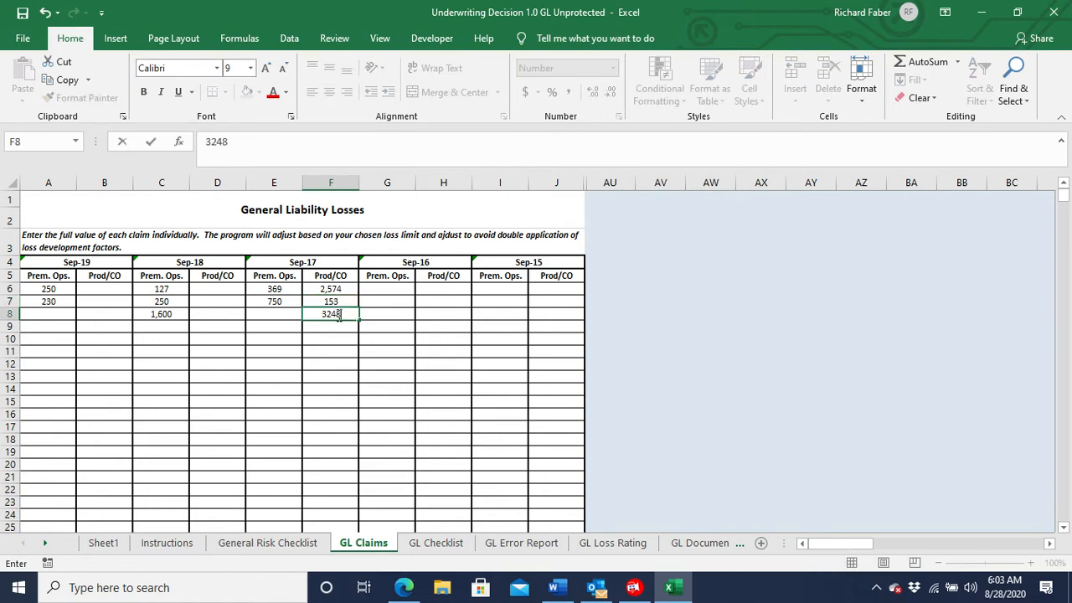
Enter four Sep-16 Prem. Ops. claims: 100, 75, 142 and 352.
{"action": "left_click", "coordinate": [395, 288]}
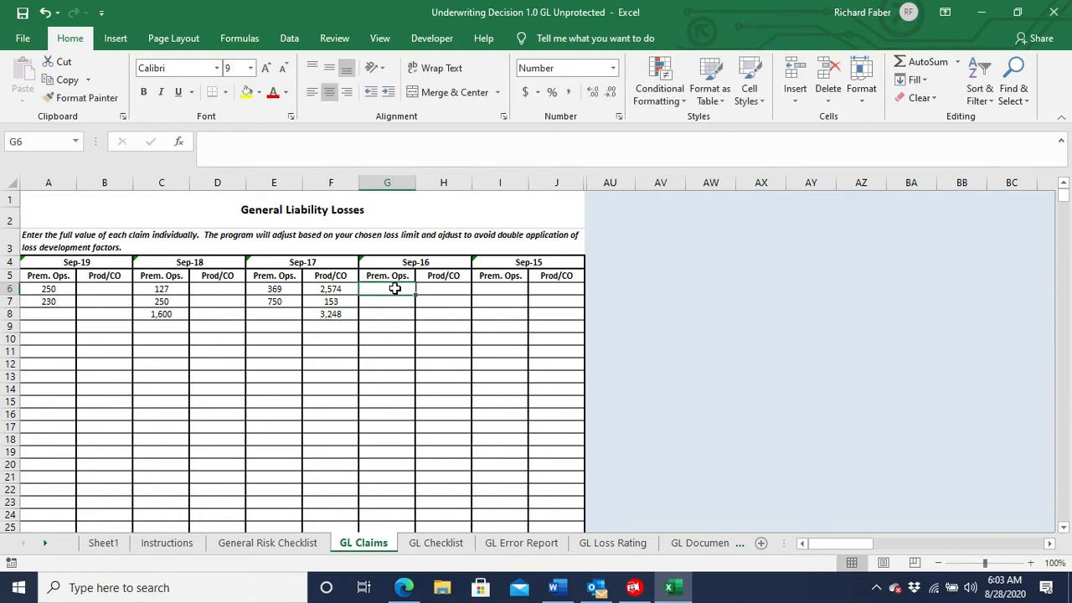
{"action": "type", "text": "100"}
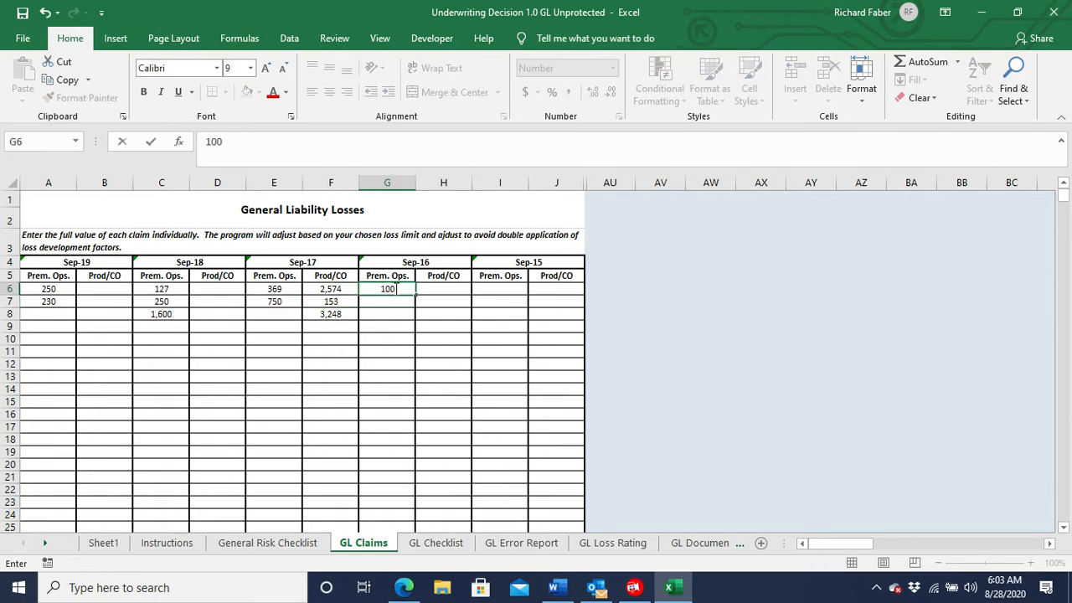
{"action": "key", "text": "Return"}
{"action": "type", "text": "75"}
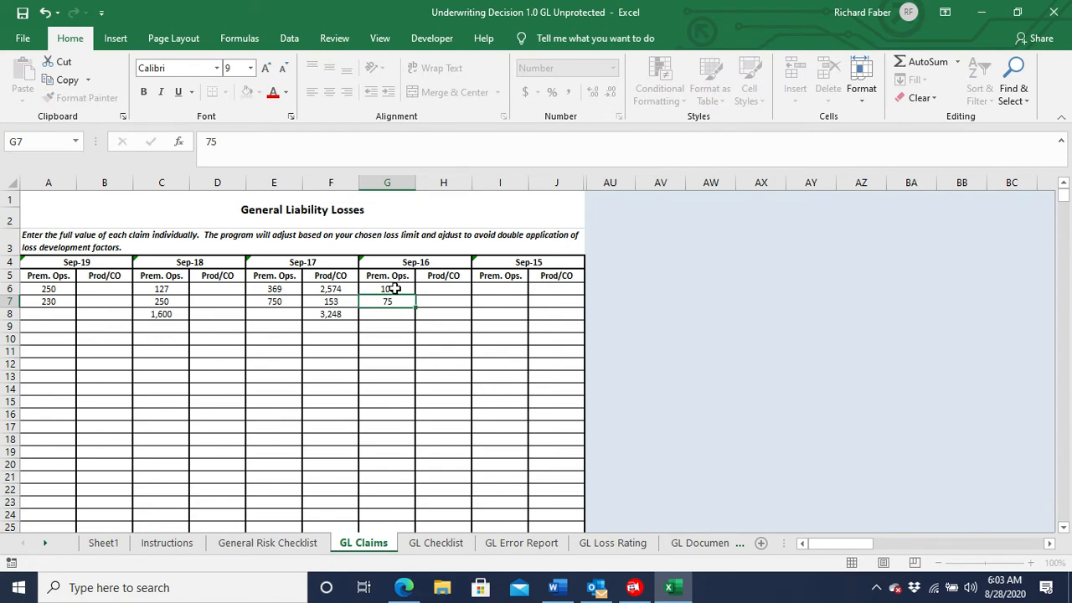
{"action": "key", "text": "Return"}
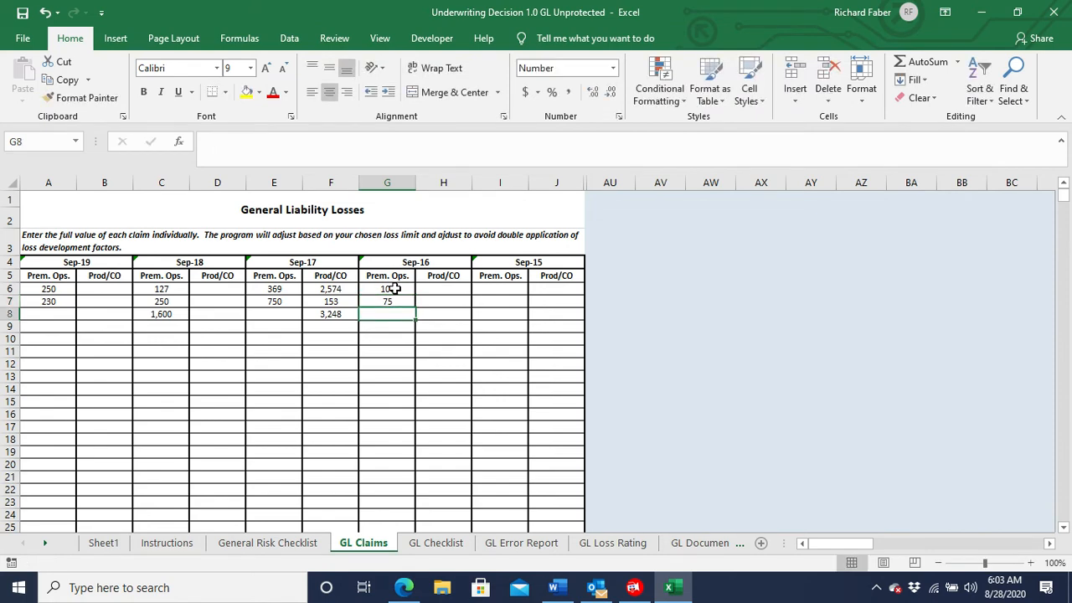
{"action": "type", "text": "142"}
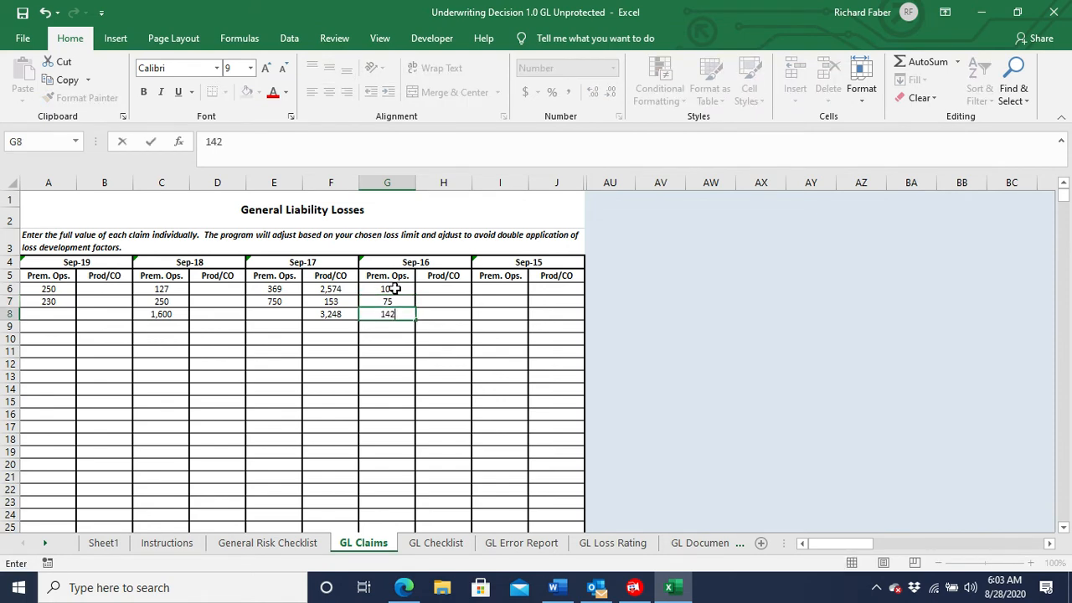
{"action": "key", "text": "Return"}
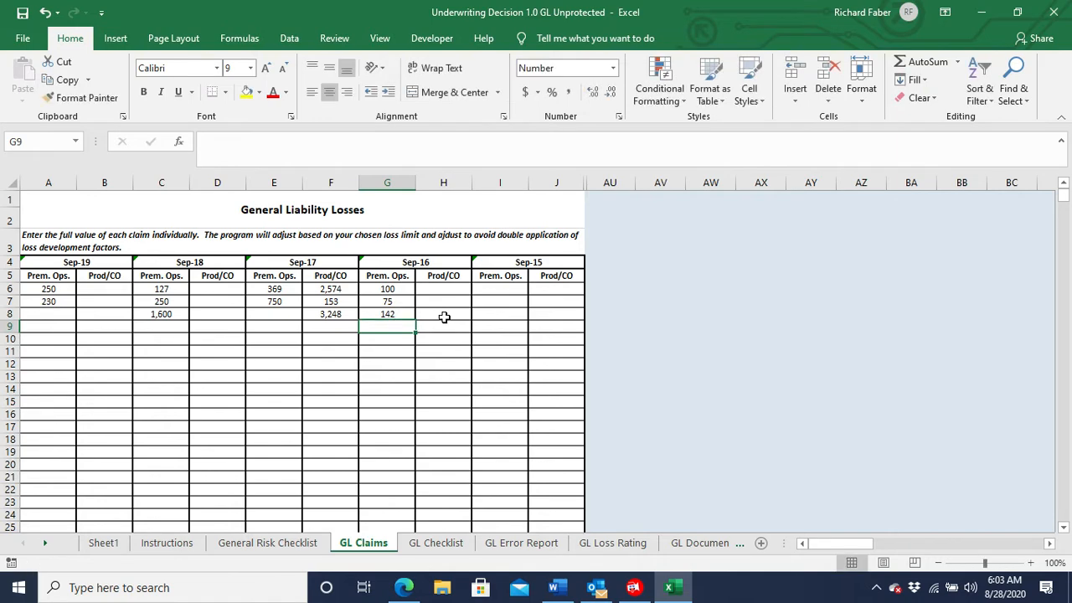
{"action": "type", "text": "35"}
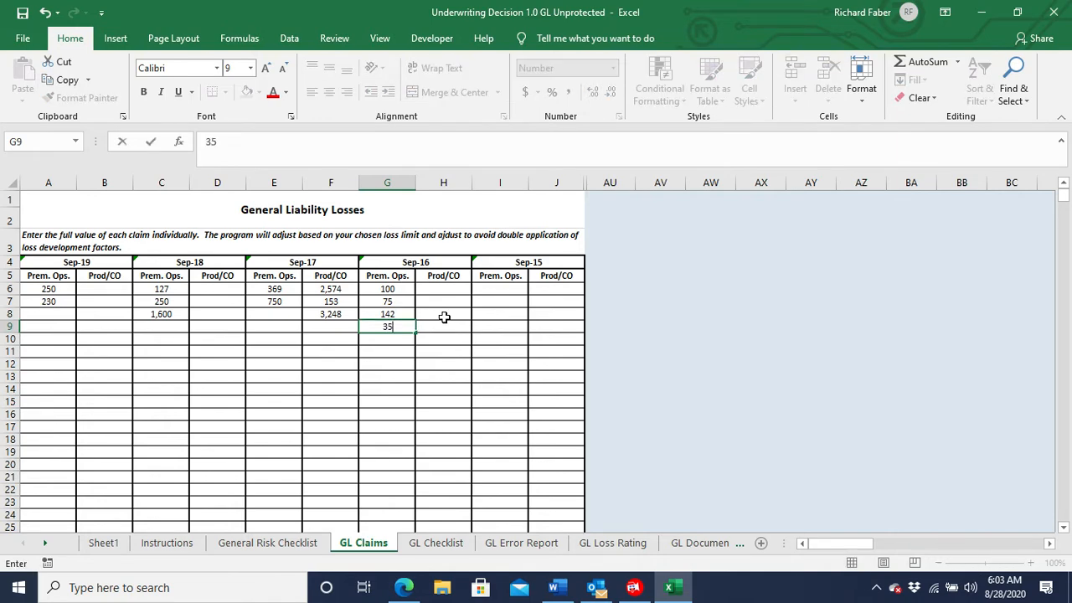
{"action": "type", "text": "2"}
Enter the Sep-16 Prod/CO claims of 4500 and 250.
{"action": "left_click", "coordinate": [455, 287]}
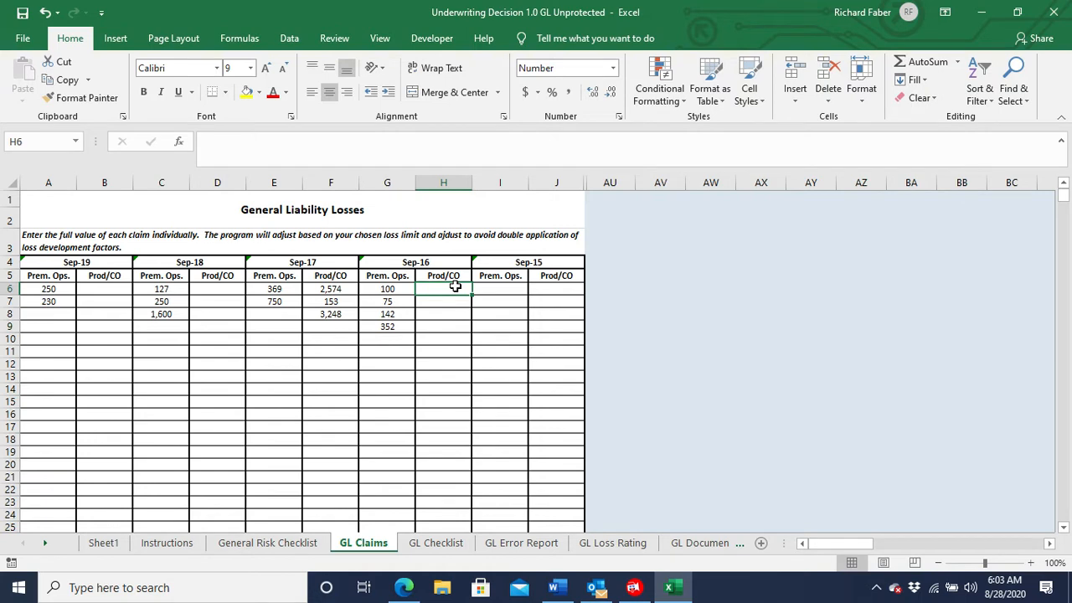
{"action": "type", "text": "4500"}
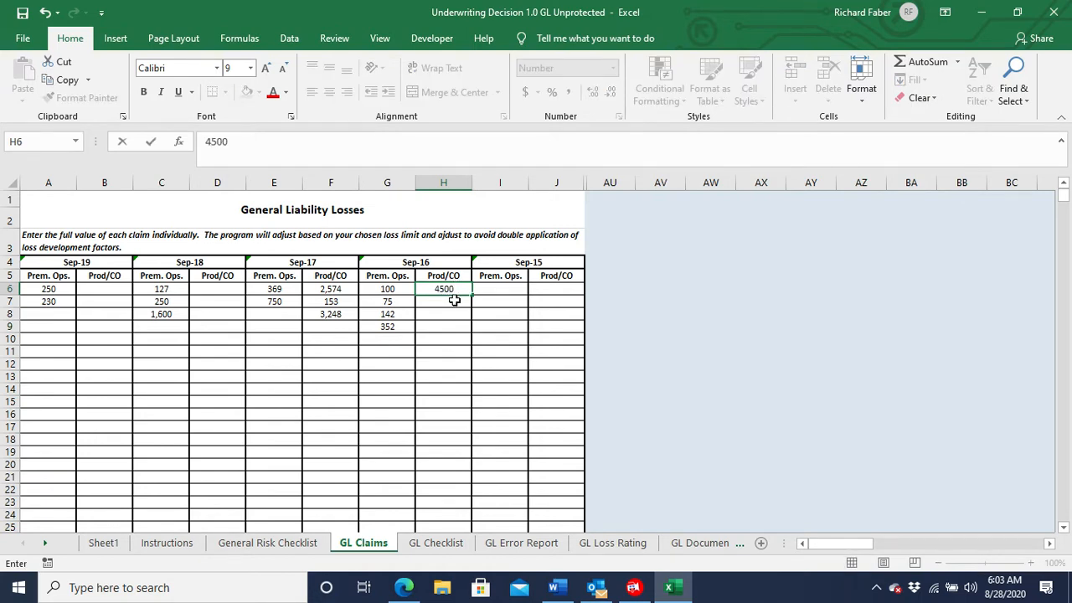
{"action": "key", "text": "Return"}
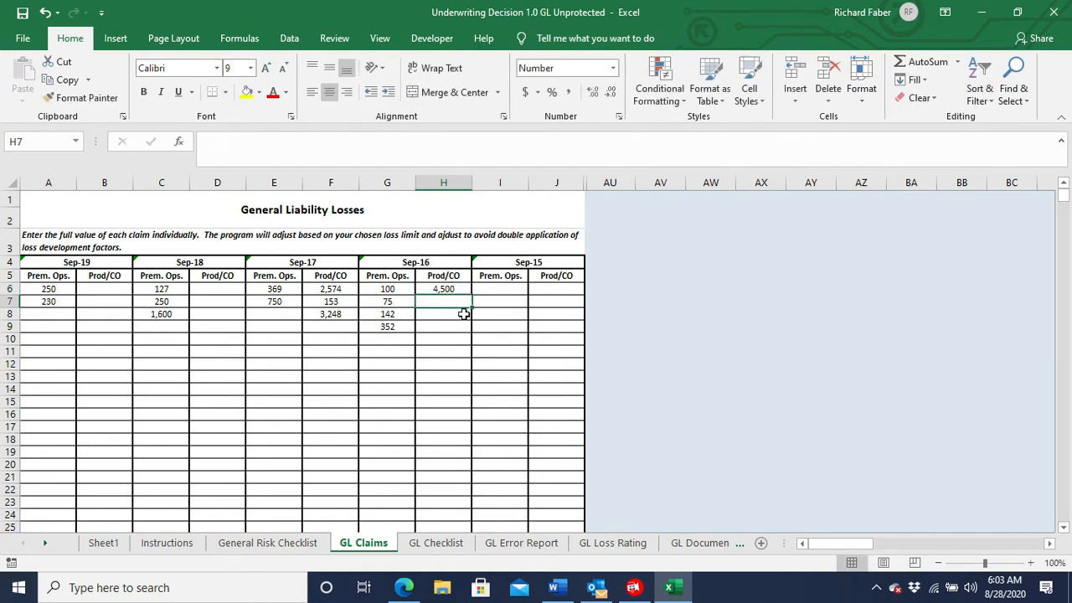
{"action": "type", "text": "250"}
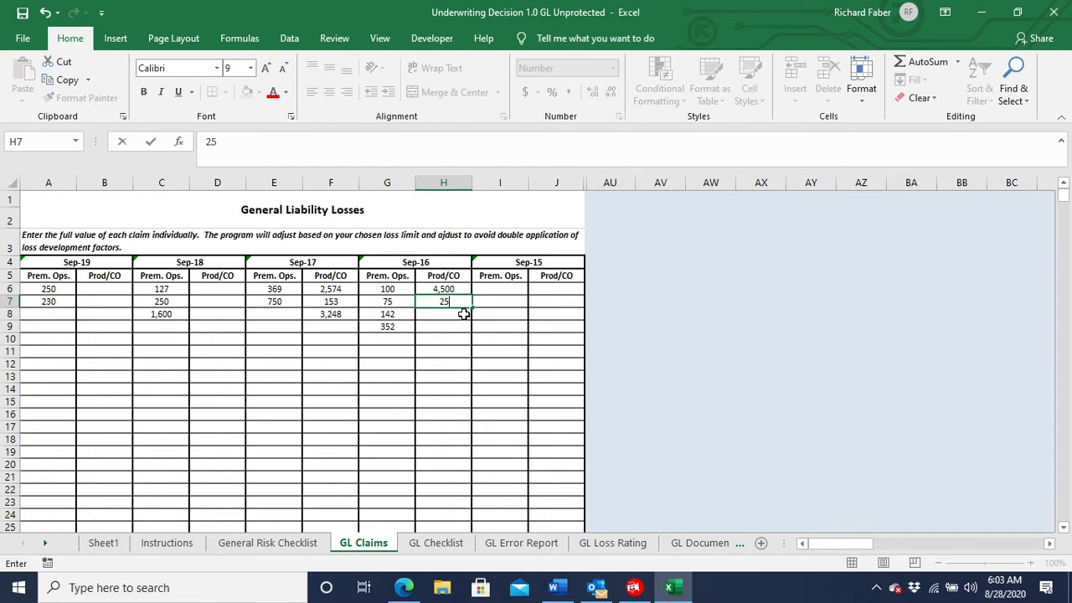
Enter four Sep-15 Prem. Ops. claims: 250, 125, 452 and 263.
{"action": "left_click", "coordinate": [512, 289]}
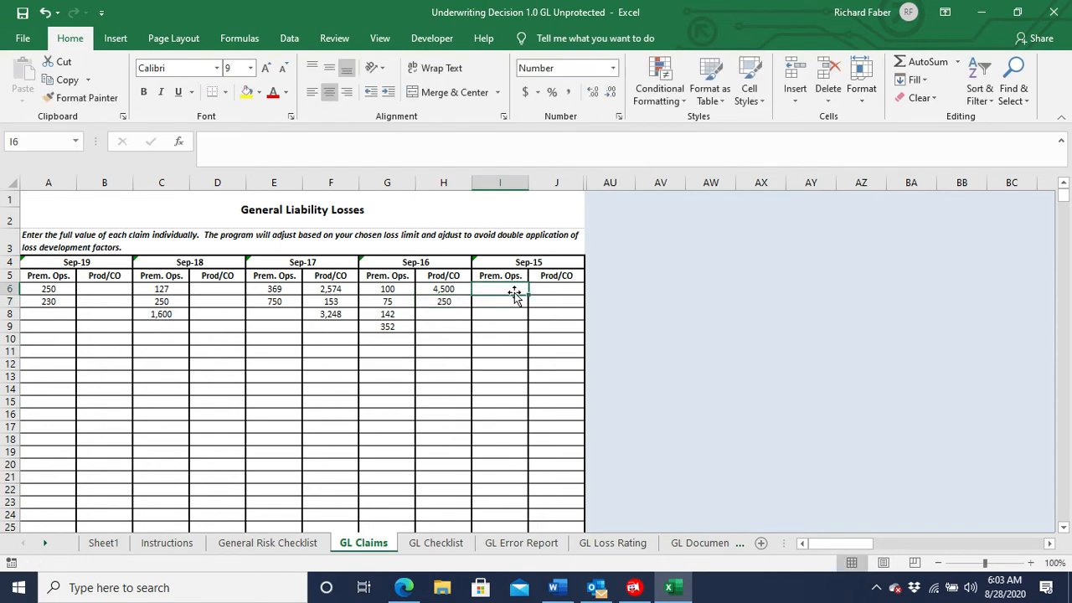
{"action": "type", "text": "250"}
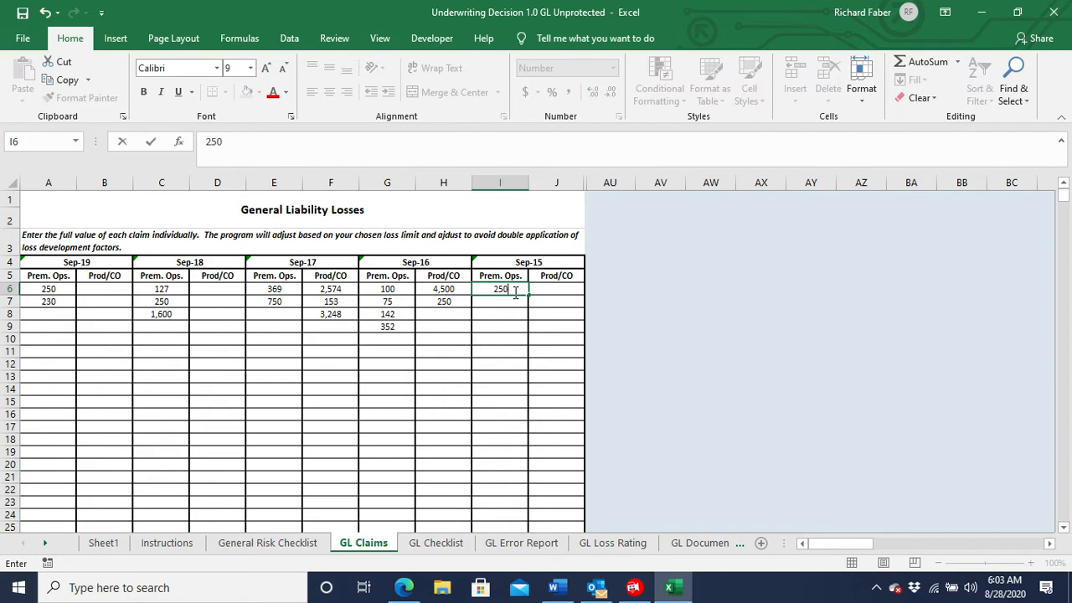
{"action": "key", "text": "Return"}
{"action": "type", "text": "125"}
{"action": "key", "text": "Return"}
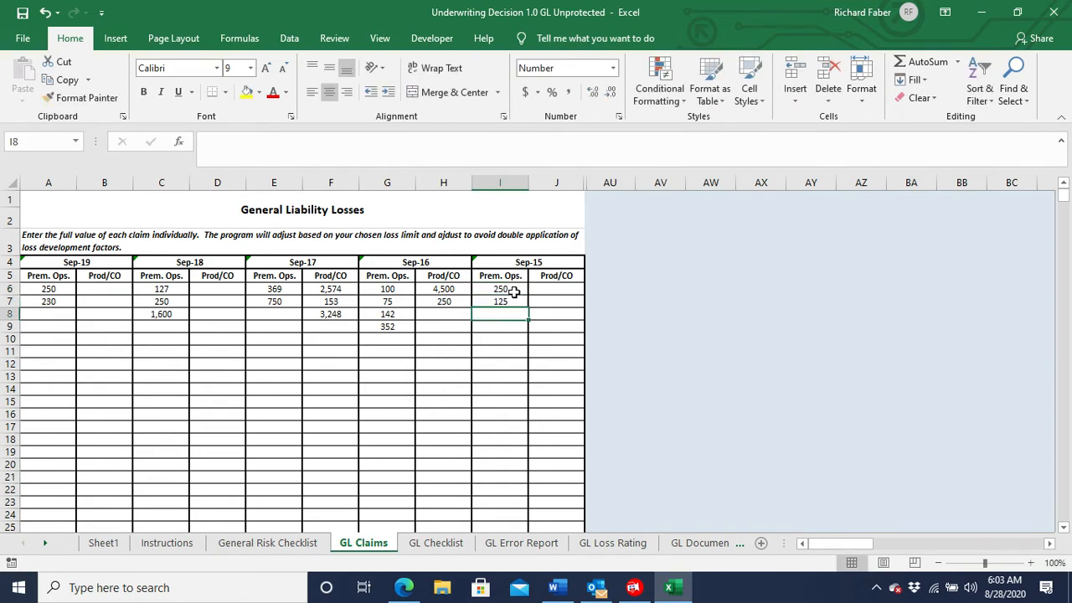
{"action": "type", "text": "452"}
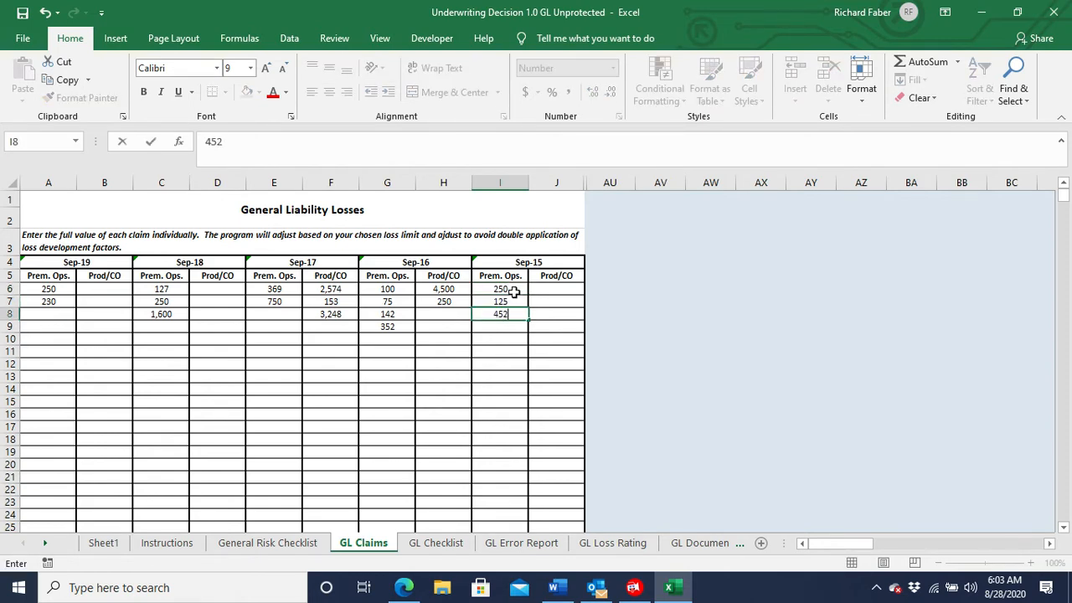
{"action": "key", "text": "Return"}
{"action": "type", "text": "263"}
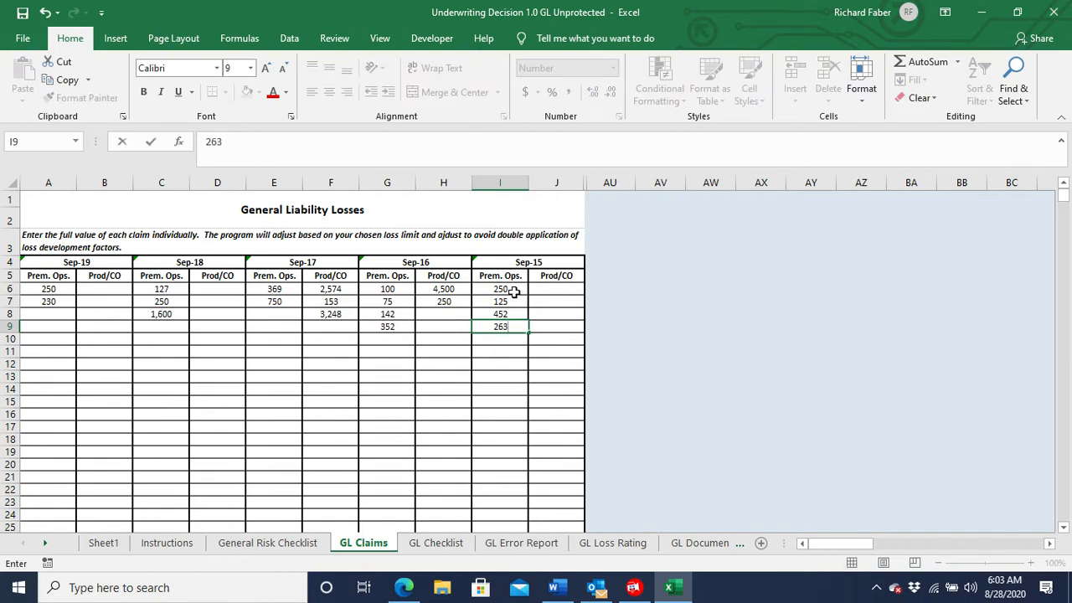
{"action": "key", "text": "Return"}
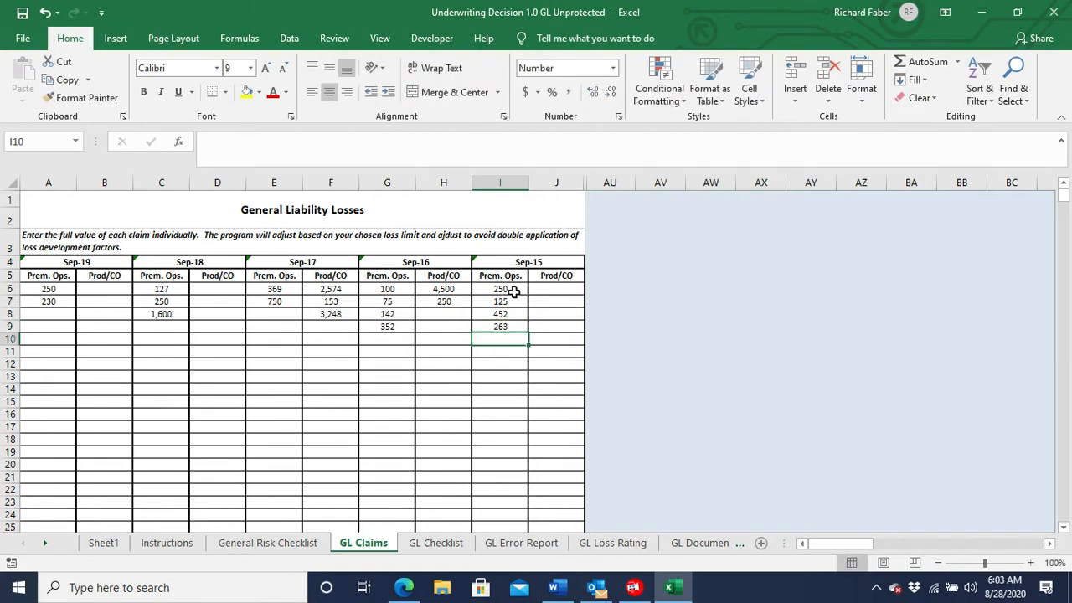
Enter the Sep-15 Prod/CO claims of 2500, 8000 and 1400.
{"action": "left_click", "coordinate": [546, 289]}
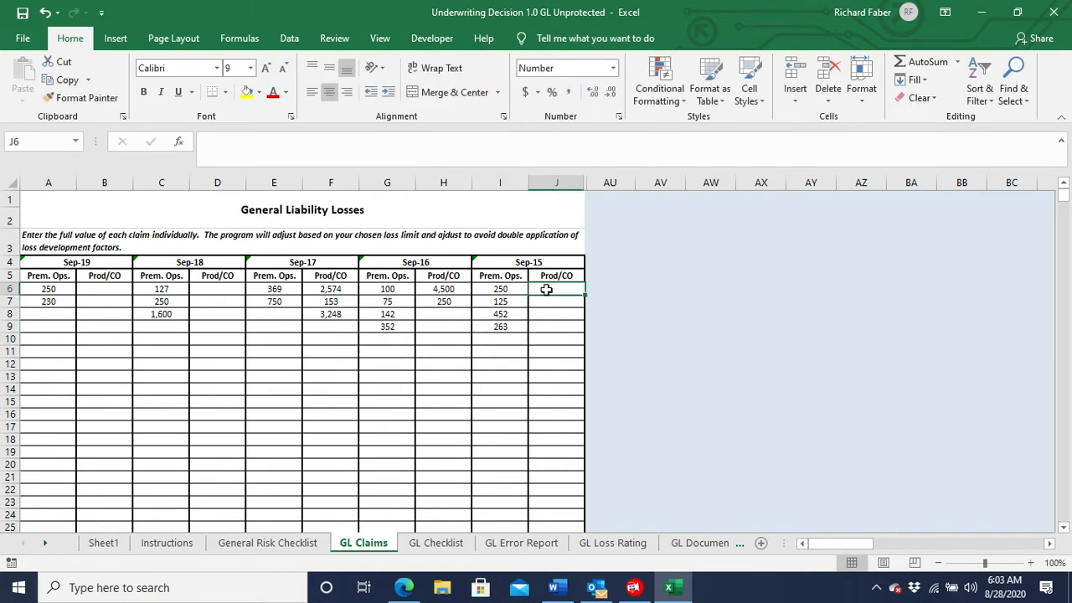
{"action": "type", "text": "2500"}
{"action": "key", "text": "Return"}
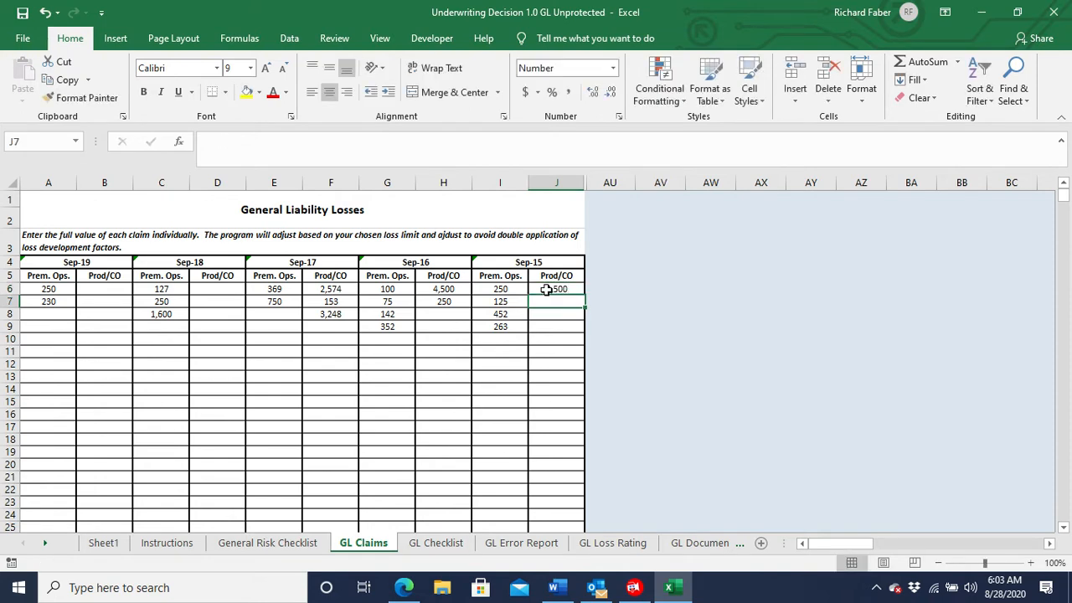
{"action": "type", "text": "8000"}
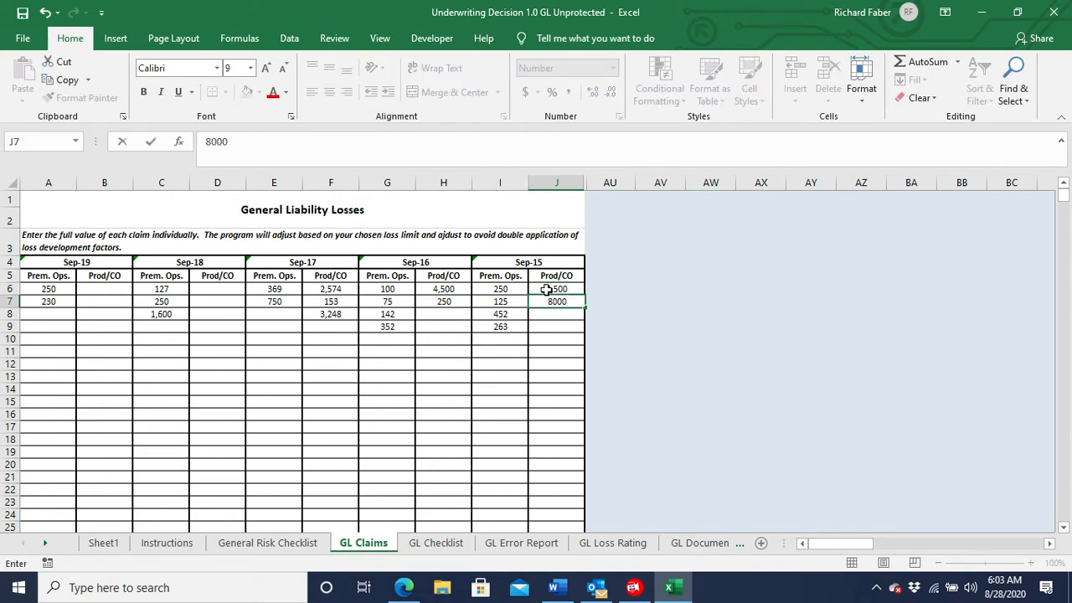
{"action": "key", "text": "Return"}
{"action": "type", "text": "1400"}
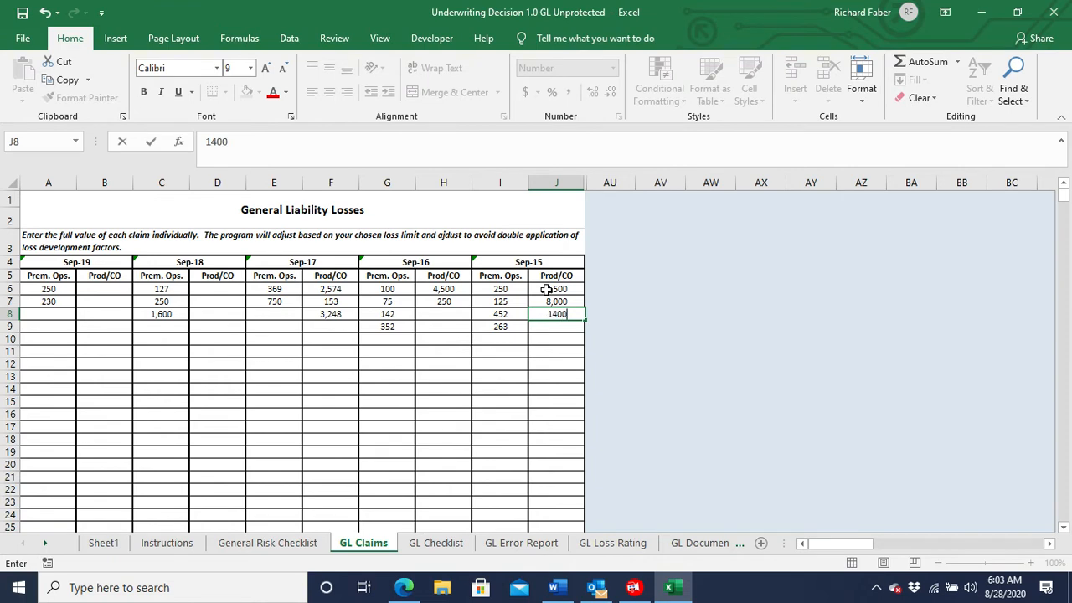
{"action": "key", "text": "Return"}
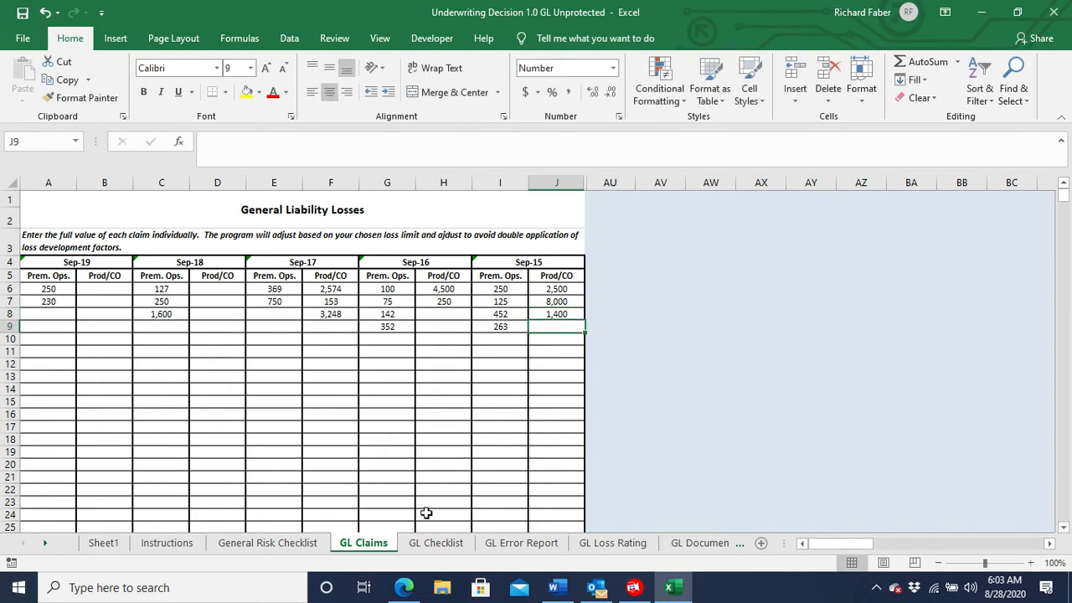
On the GL Checklist sheet, set the Rating Base to Sales and the Rating Exposure to 5,000,000.
{"action": "left_click", "coordinate": [435, 544]}
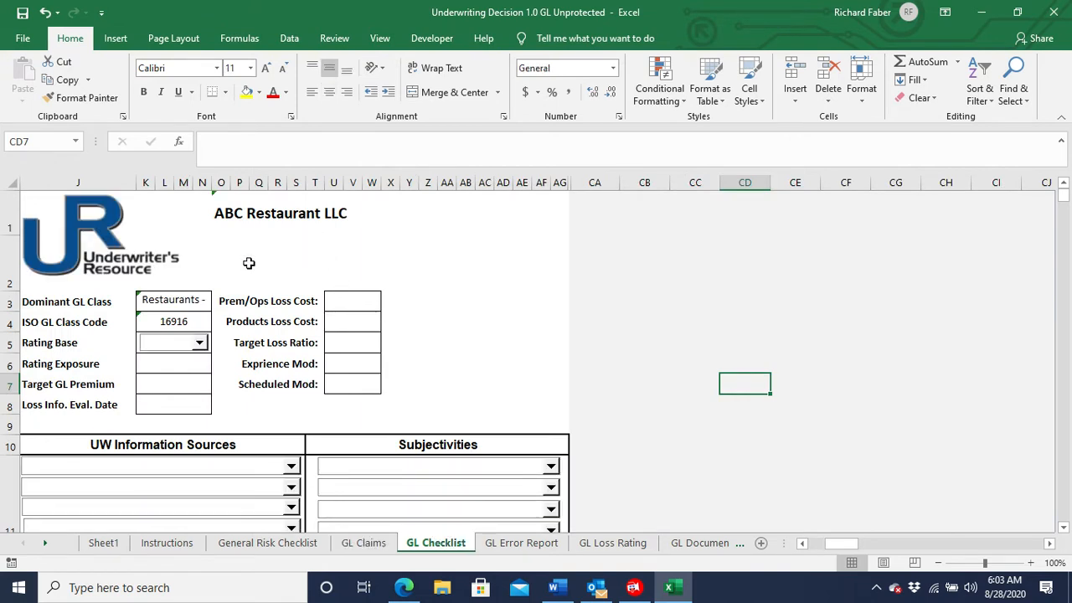
{"action": "left_click", "coordinate": [201, 346]}
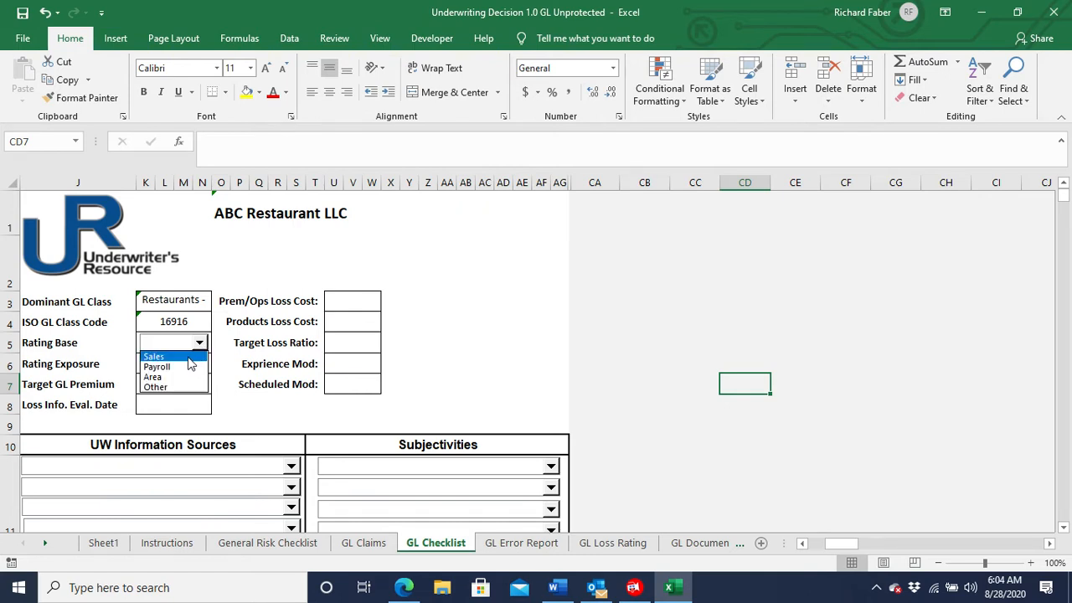
{"action": "left_click", "coordinate": [188, 361]}
{"action": "left_click", "coordinate": [189, 363]}
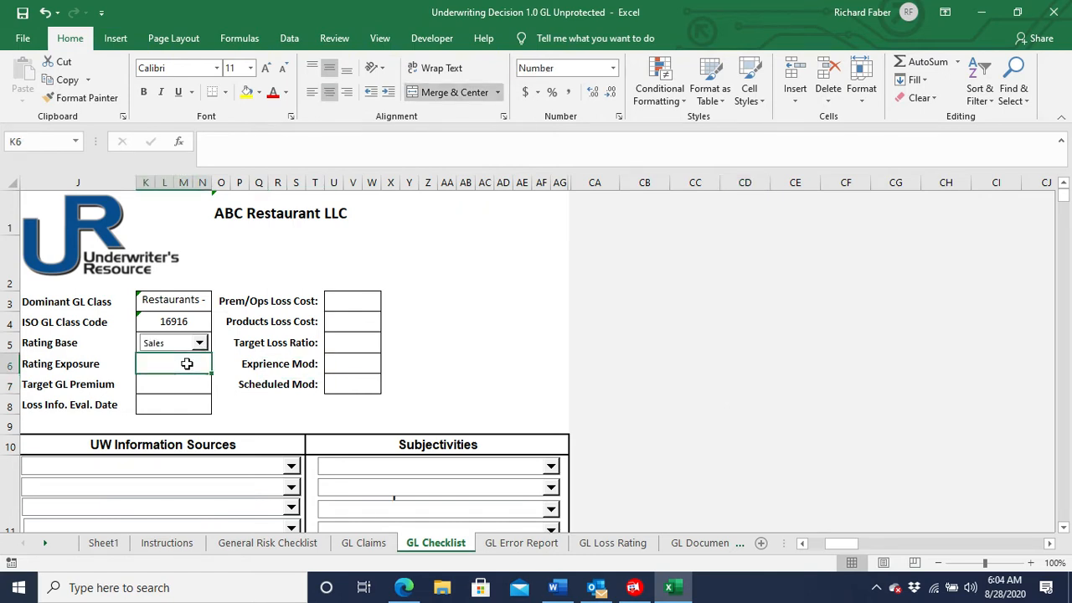
{"action": "type", "text": "5"}
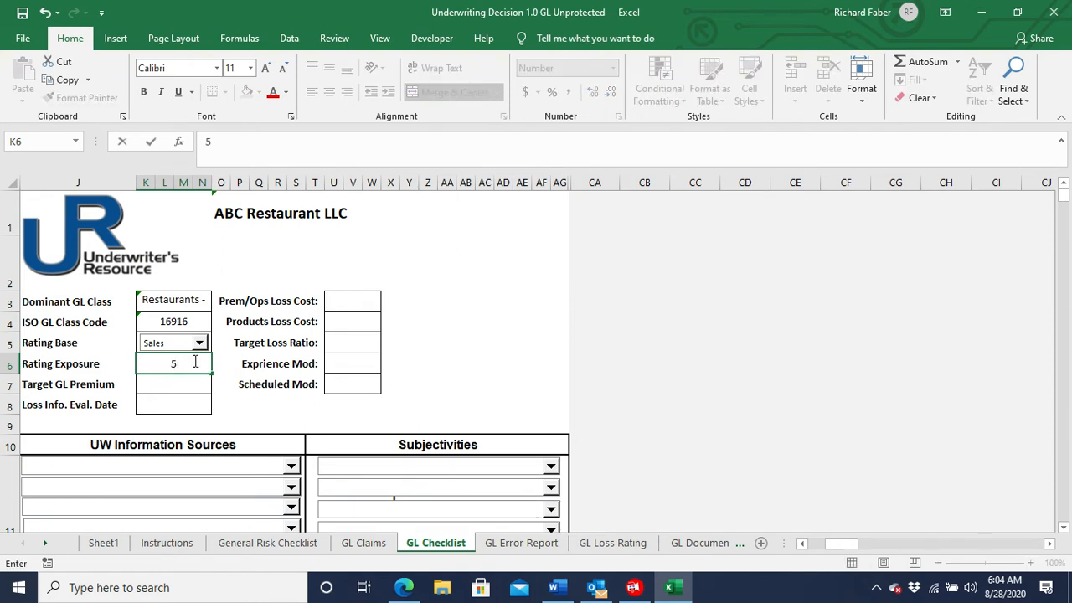
{"action": "type", "text": "000000"}
Set the Target GL Premium to 35000 and the loss information evaluation date to 8/1/20.
{"action": "left_click", "coordinate": [175, 381]}
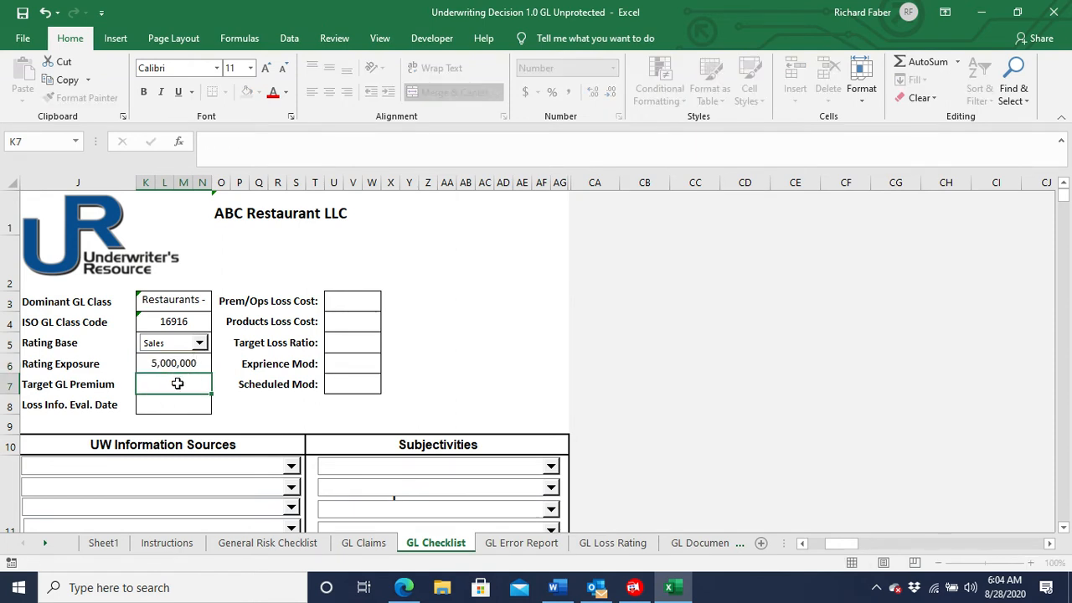
{"action": "type", "text": "35000"}
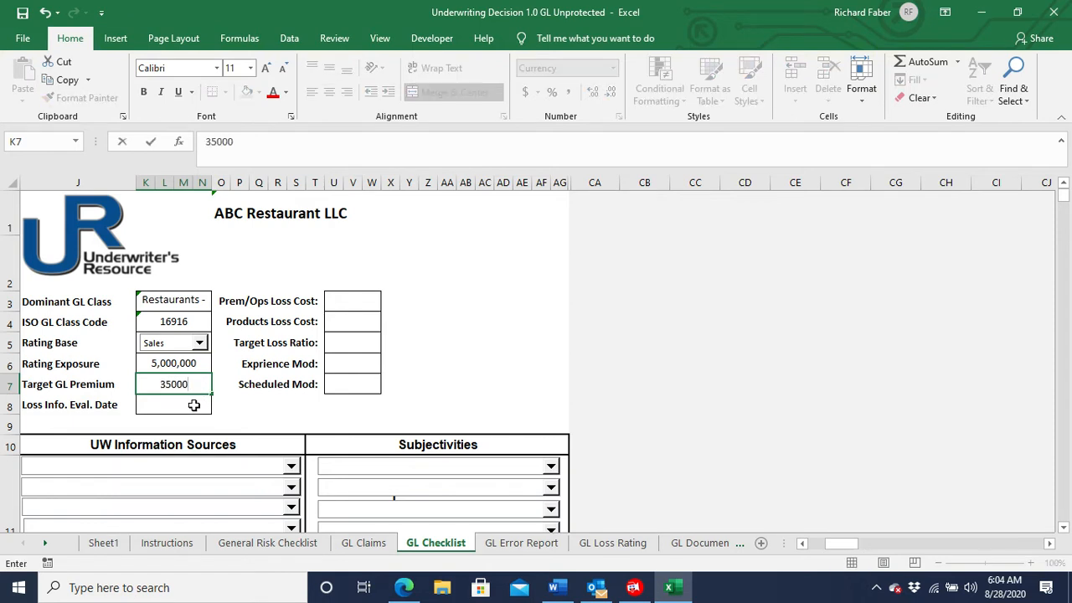
{"action": "left_click", "coordinate": [196, 404]}
{"action": "type", "text": "8/"}
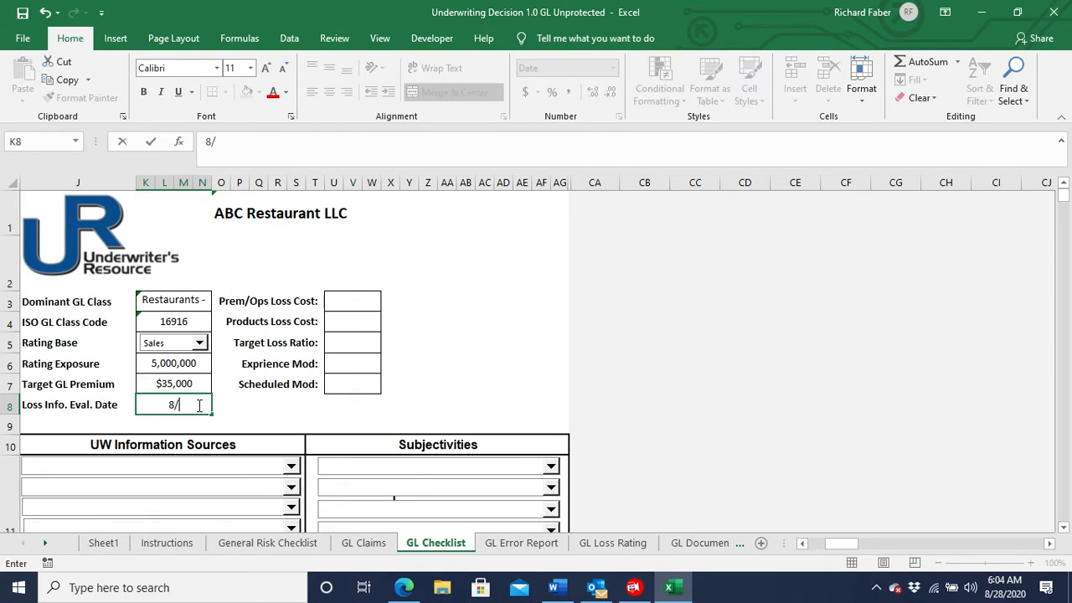
{"action": "type", "text": "1/20"}
Enter a Prem/Ops Loss Cost of 2.5, a Products Loss Cost of 0.25 and a Target Loss Ratio of 55%.
{"action": "left_click", "coordinate": [344, 301]}
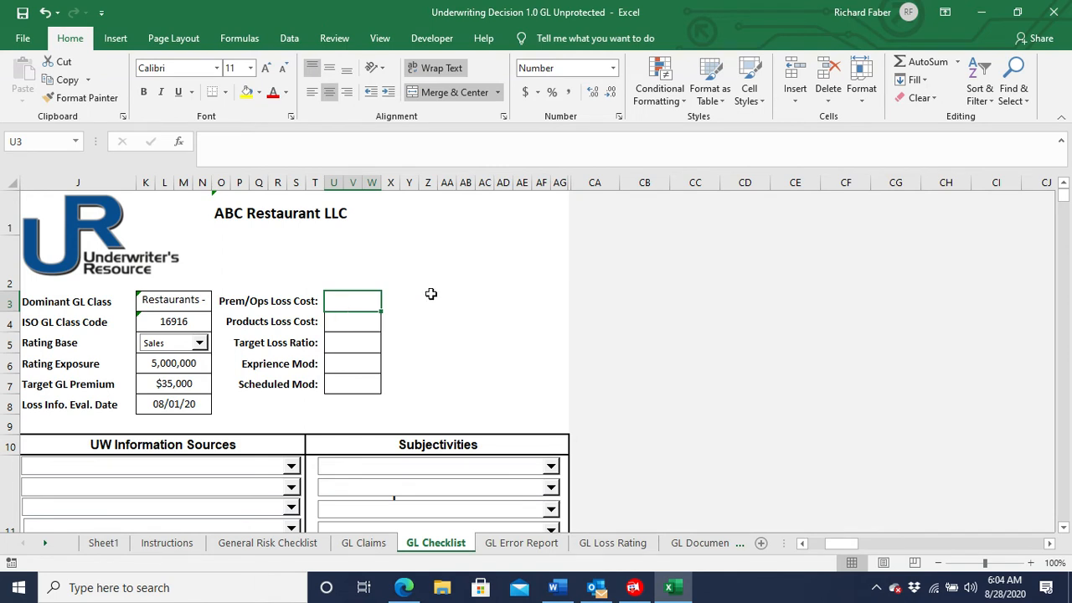
{"action": "type", "text": "2.5"}
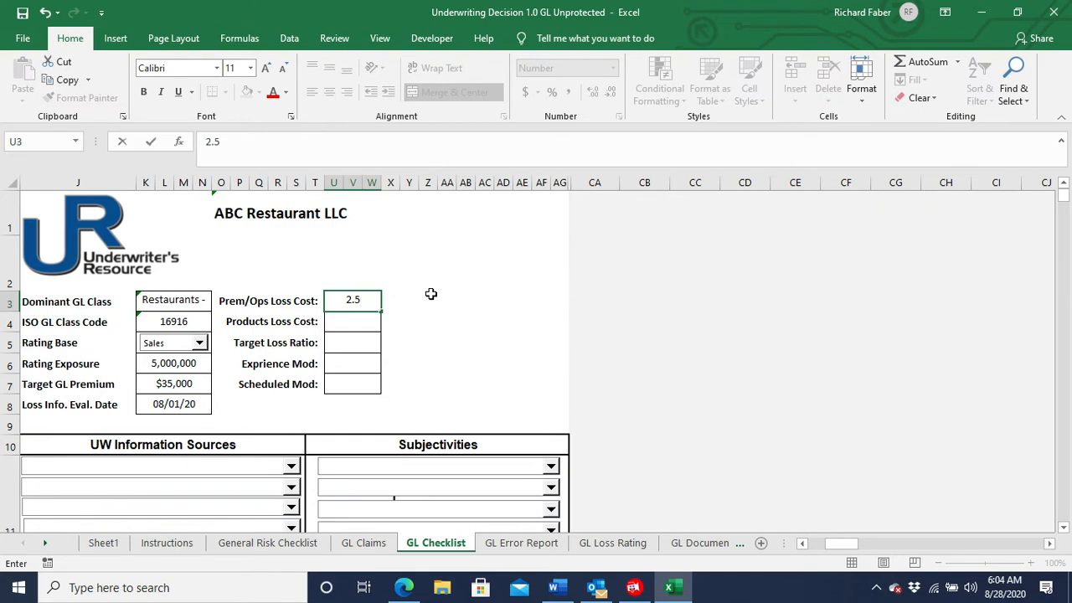
{"action": "key", "text": "Return"}
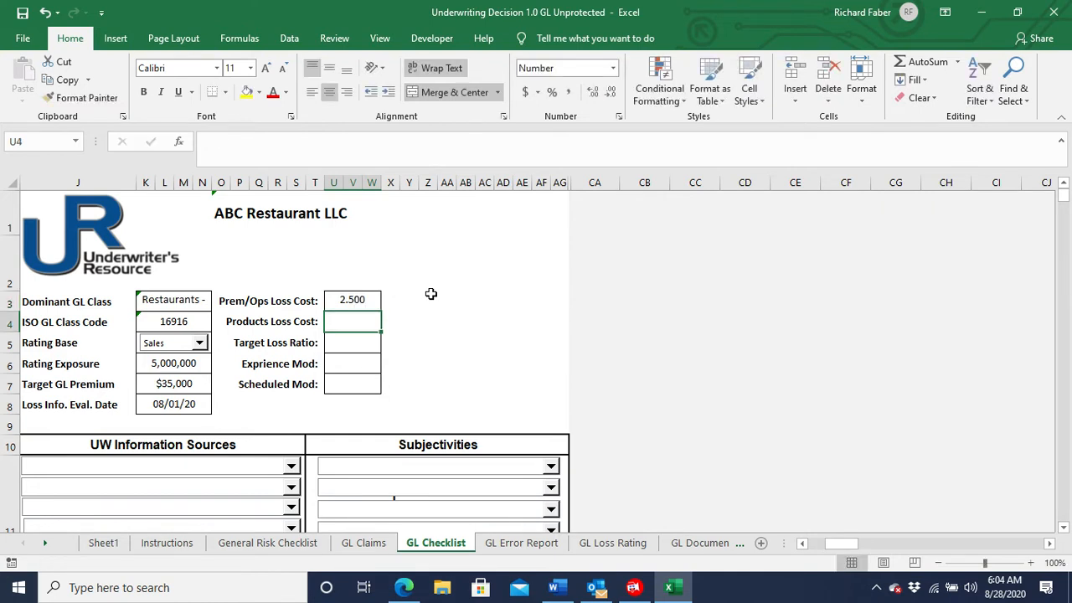
{"action": "type", "text": ".25"}
{"action": "key", "text": "Return"}
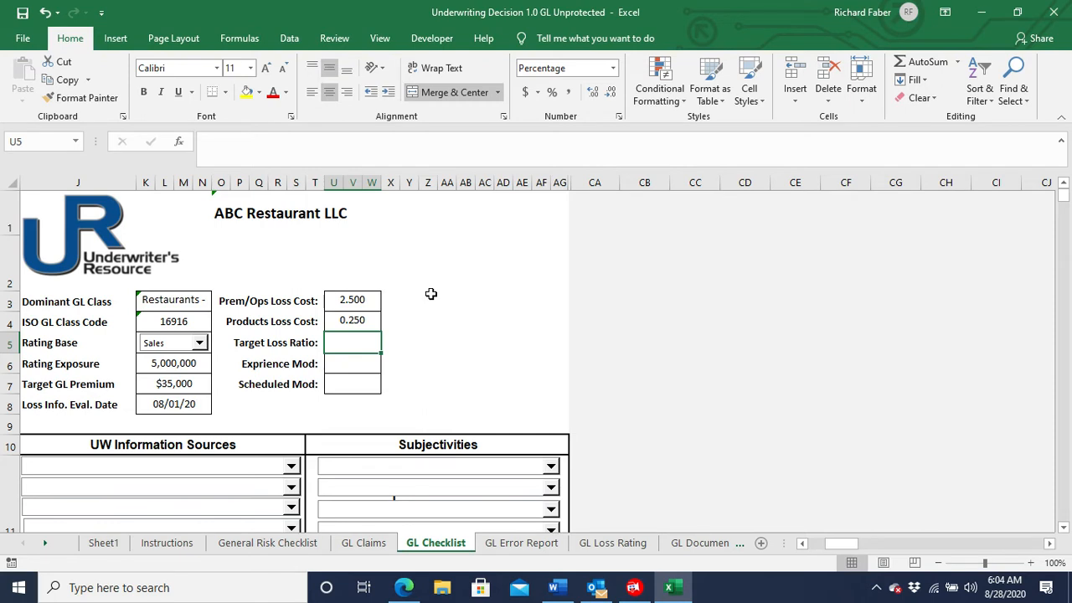
{"action": "type", "text": "55"}
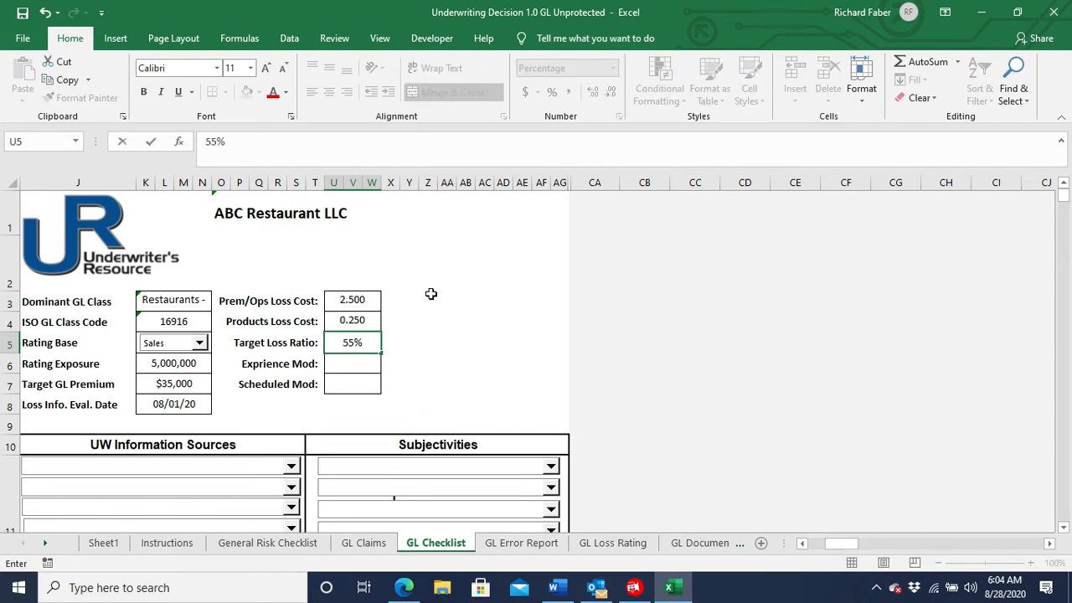
{"action": "key", "text": "Return"}
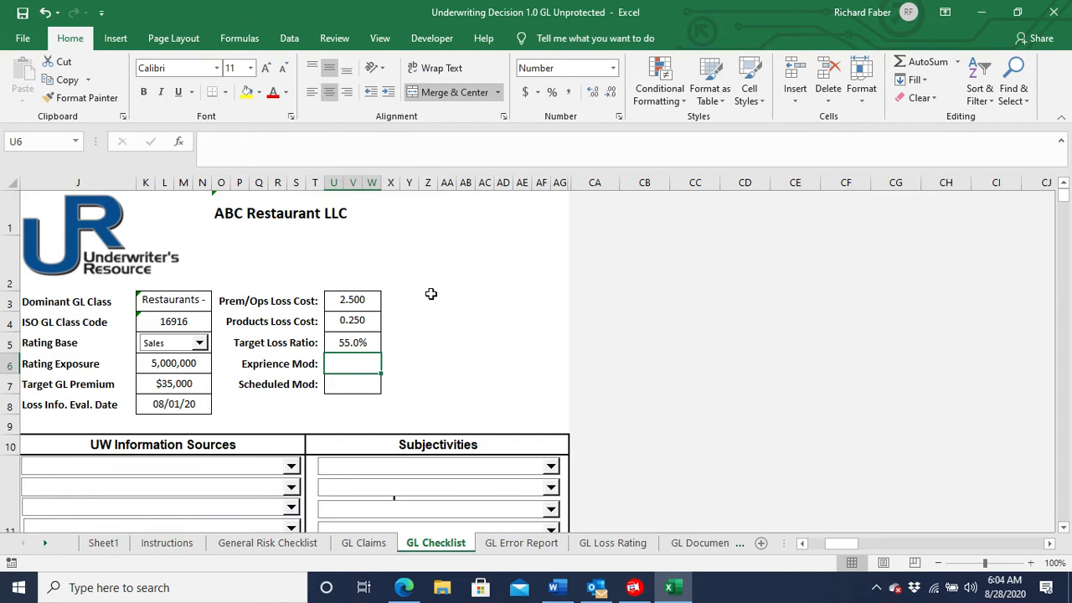
Set the experience mod to 1.25 and the scheduled mod to 0.85.
{"action": "type", "text": "1.2"}
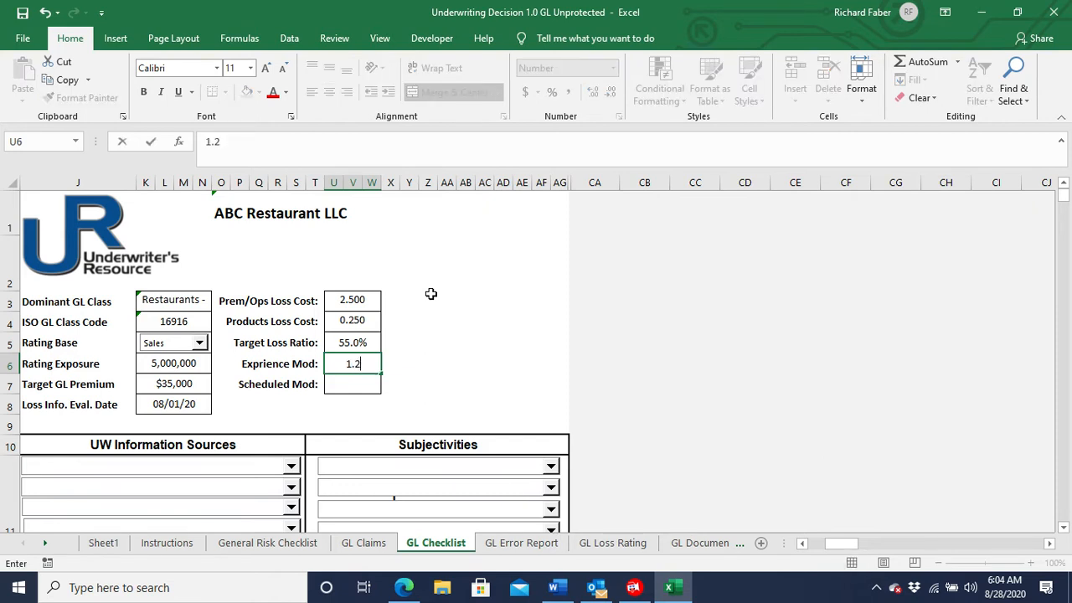
{"action": "type", "text": "5"}
{"action": "key", "text": "Return"}
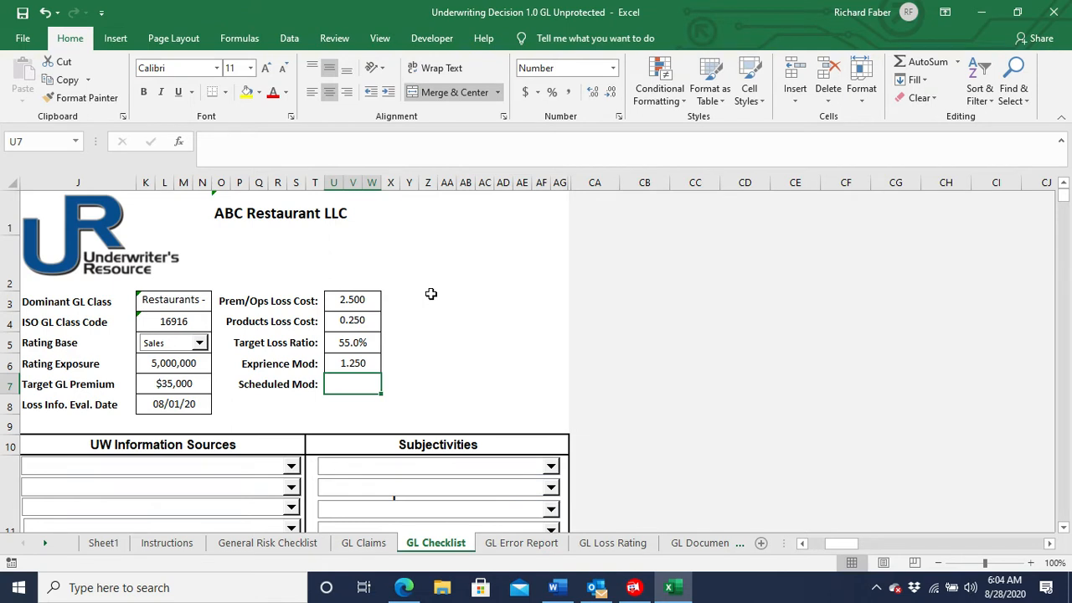
{"action": "type", "text": ".85"}
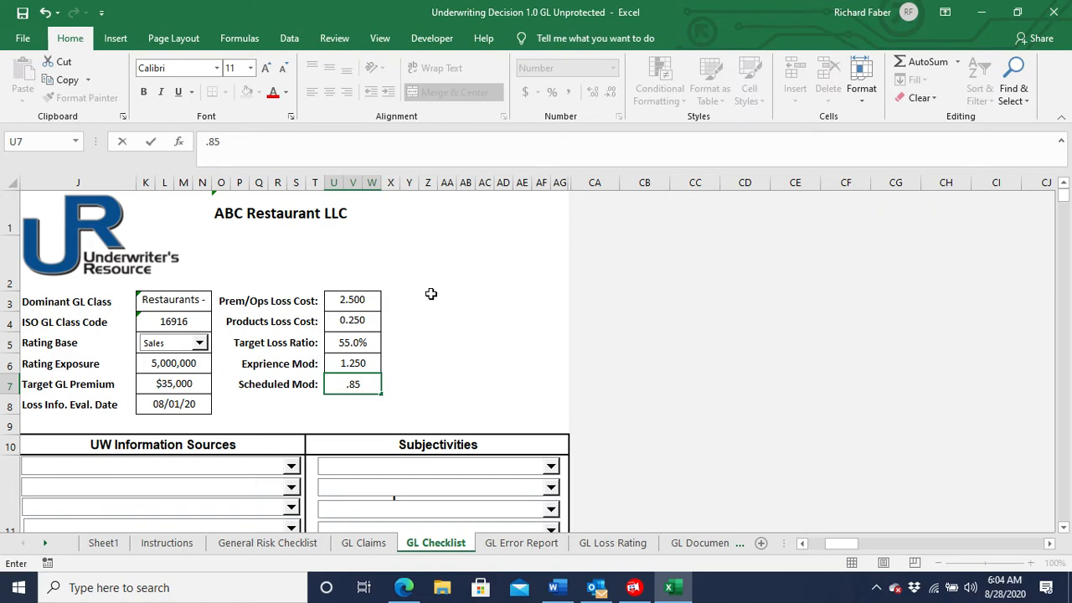
{"action": "key", "text": "Return"}
Set the four UW Information Sources to D&B, Experian, BBB or other rating organization, the client's website, Google Earth and hard copy loss runs.
{"action": "scroll", "coordinate": [515, 297], "scroll_direction": "down", "scroll_amount": 1}
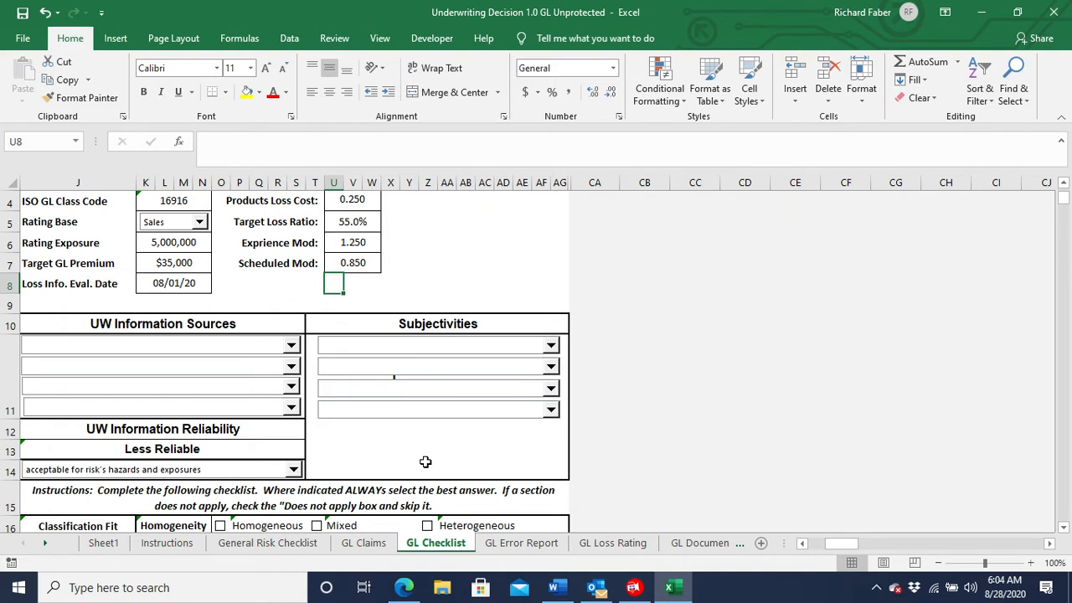
{"action": "left_click", "coordinate": [291, 347]}
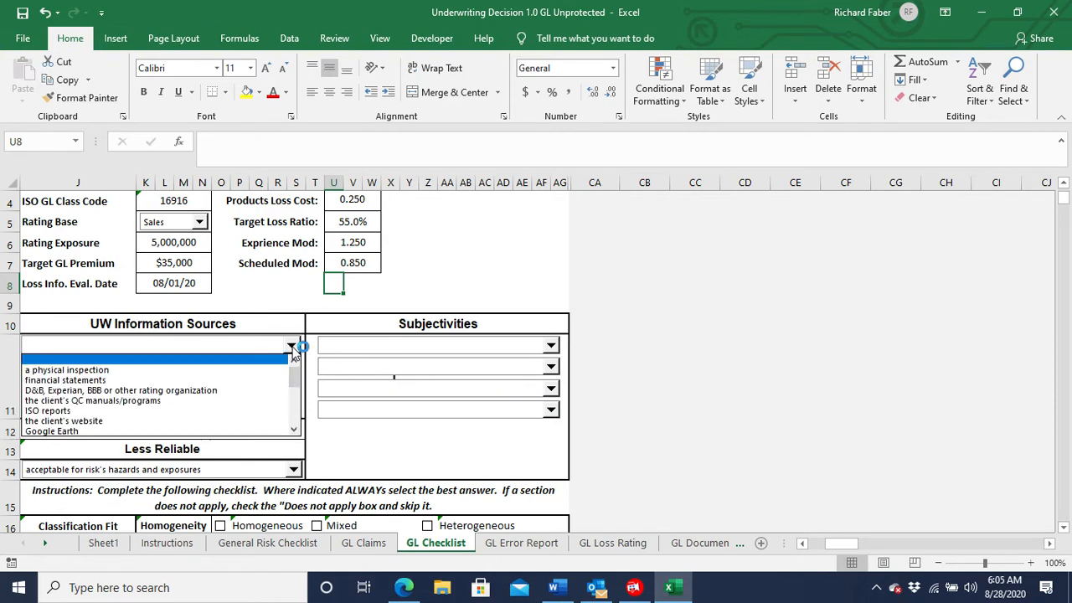
{"action": "left_click", "coordinate": [249, 391]}
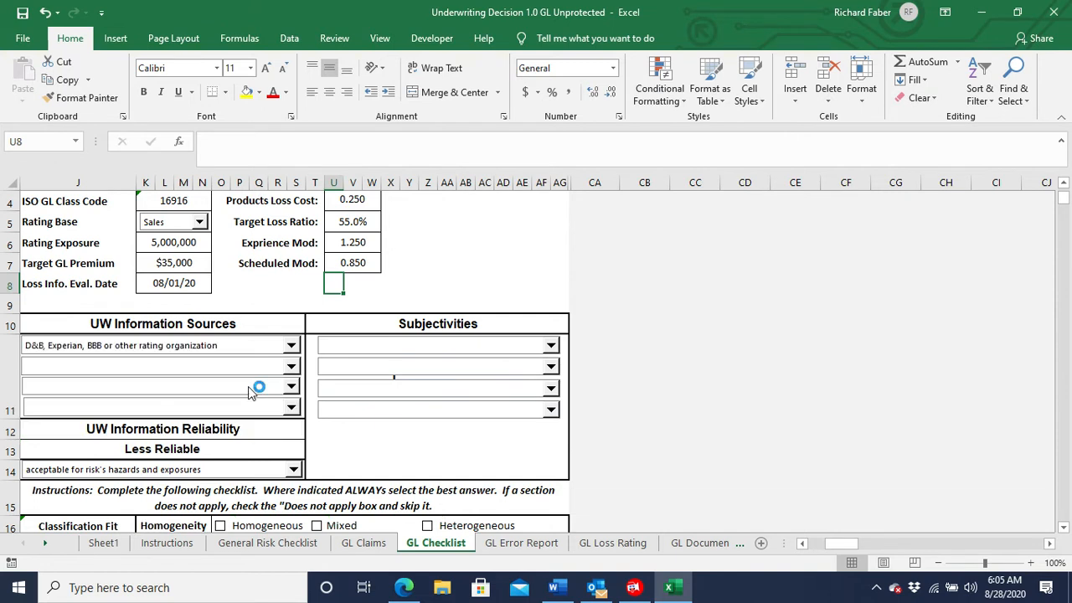
{"action": "left_click", "coordinate": [291, 367]}
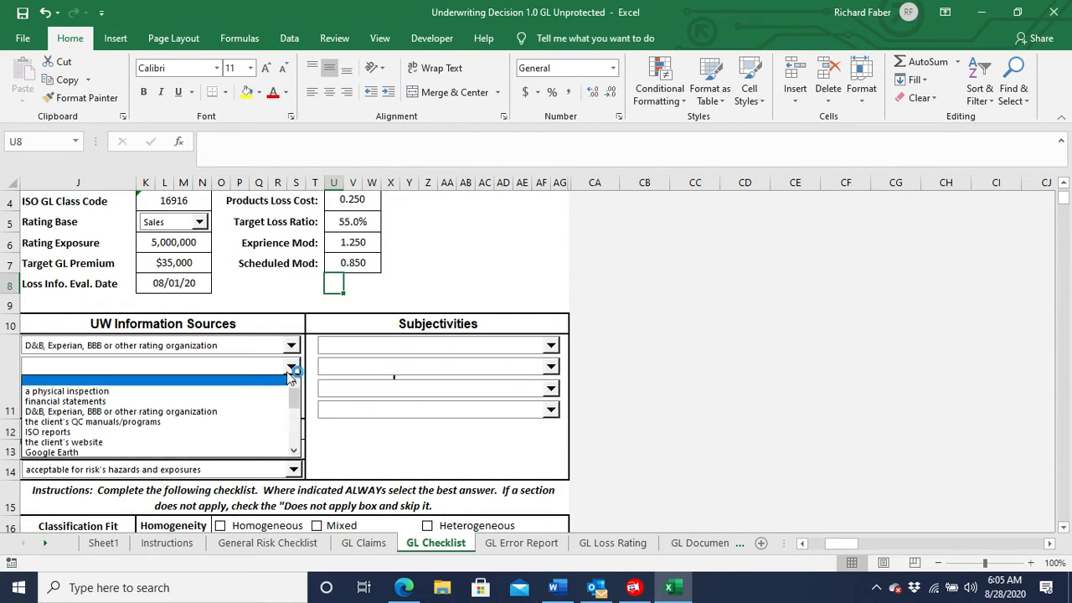
{"action": "left_click", "coordinate": [248, 442]}
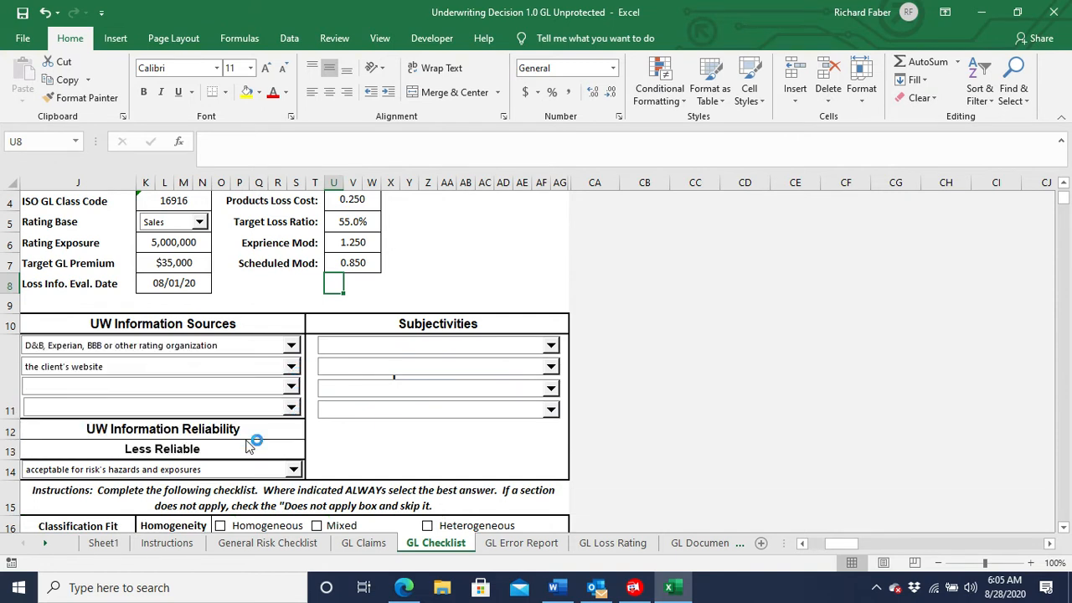
{"action": "left_click", "coordinate": [292, 391]}
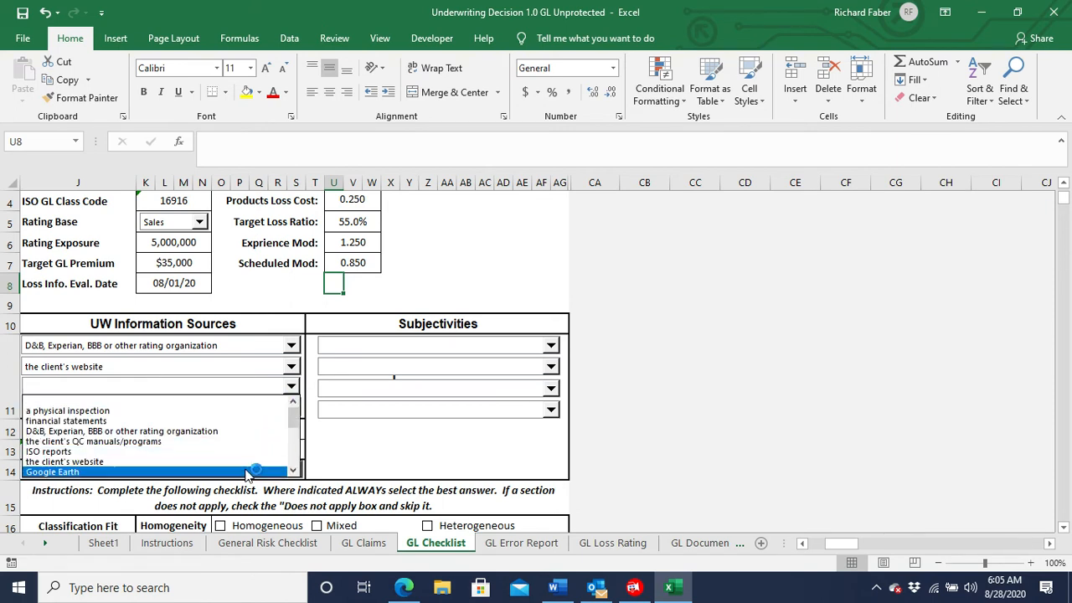
{"action": "left_click", "coordinate": [249, 472]}
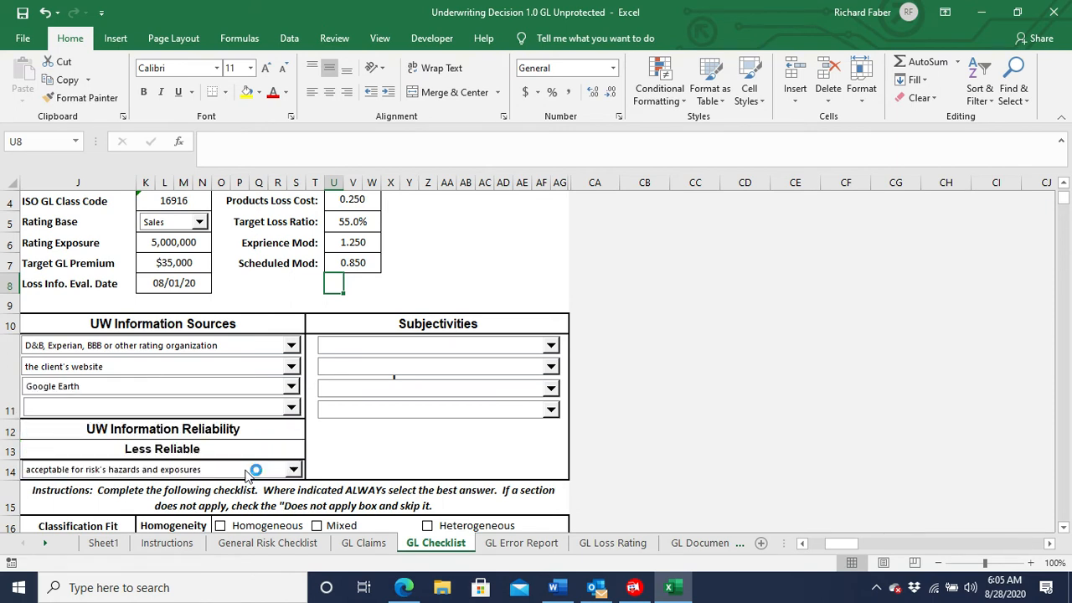
{"action": "left_click", "coordinate": [292, 410]}
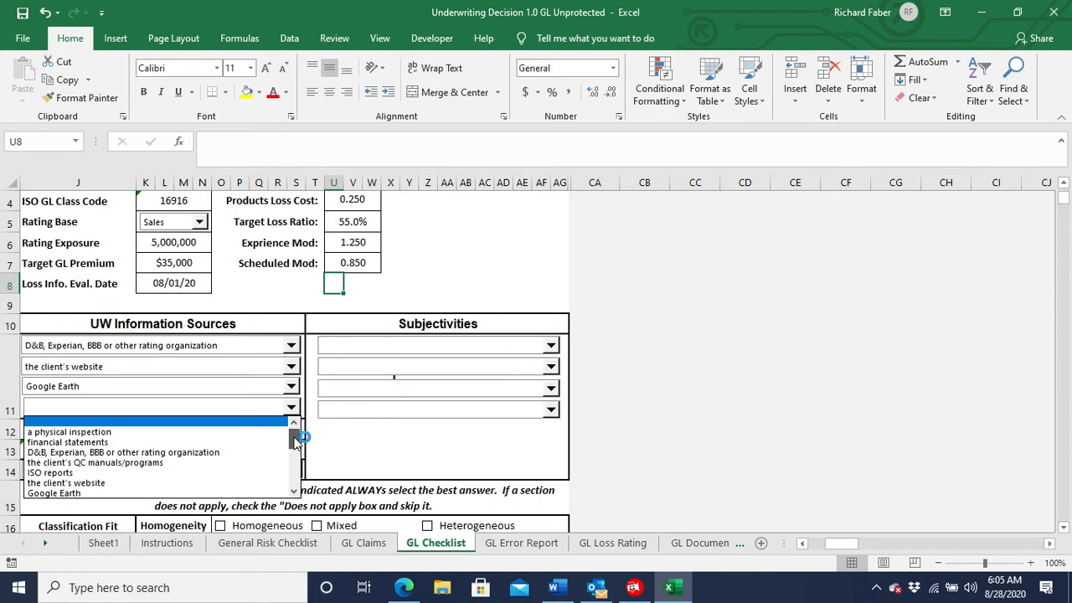
{"action": "left_click_drag", "start_coordinate": [295, 437], "coordinate": [297, 446]}
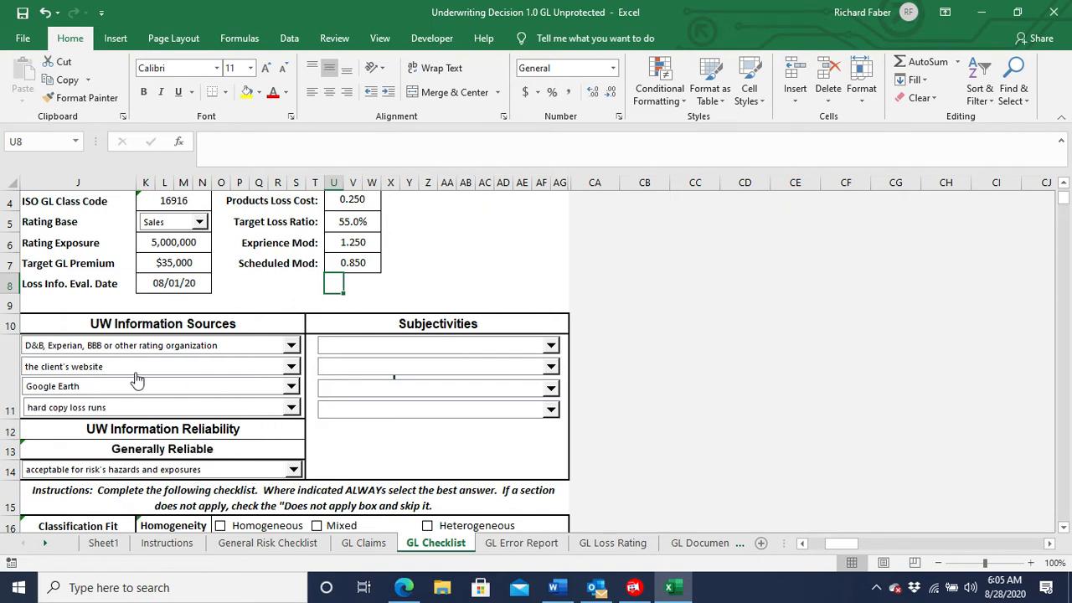
Set the UW Information Reliability comment to "will verify with additional resources" and the first subjectivity to "a physical inspection".
{"action": "left_click", "coordinate": [292, 471]}
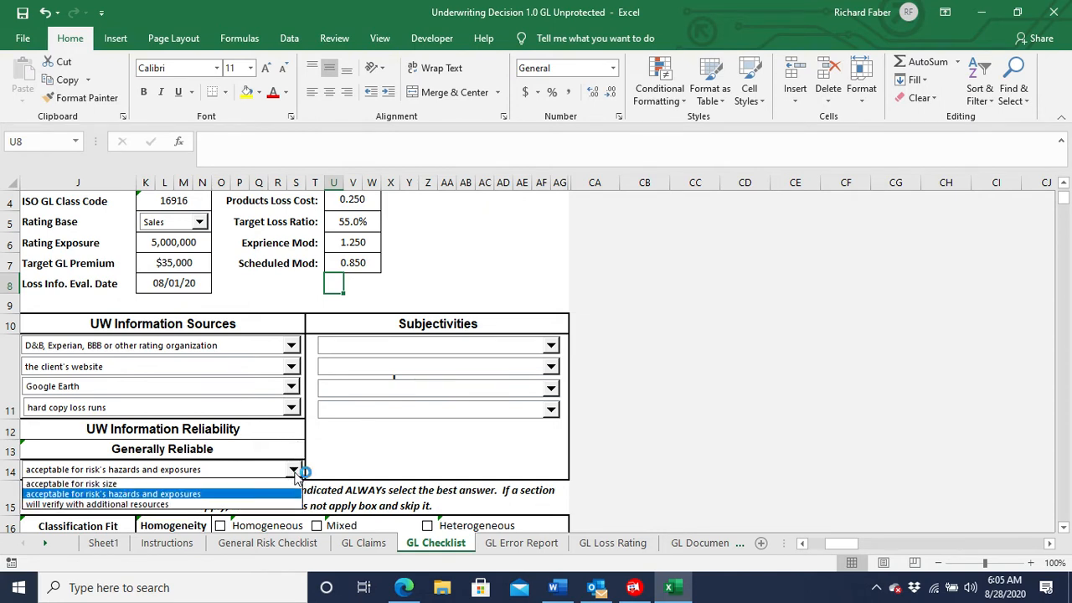
{"action": "left_click", "coordinate": [285, 506]}
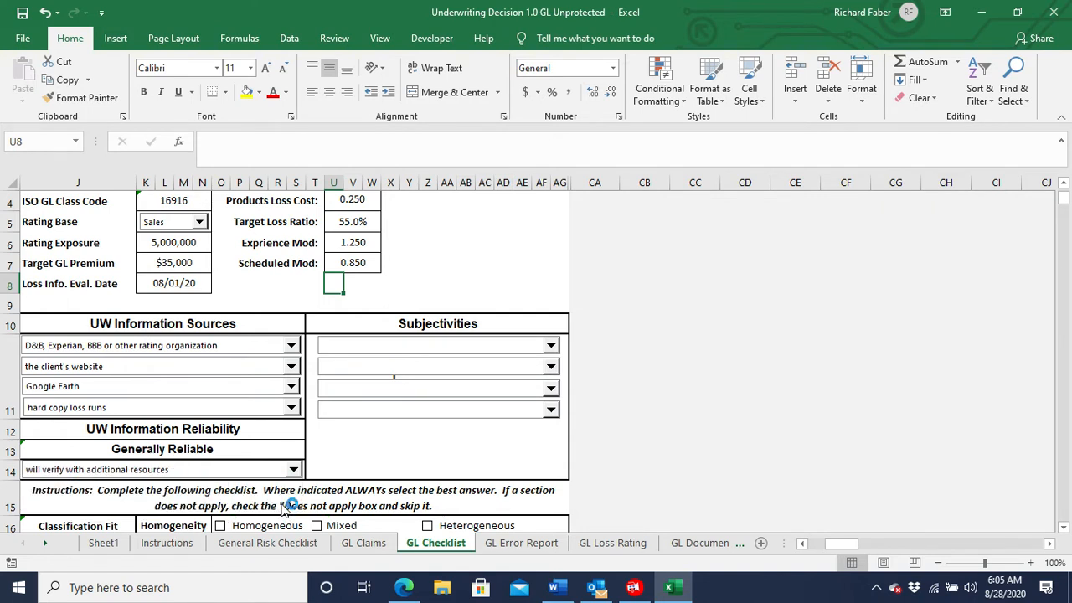
{"action": "left_click", "coordinate": [551, 346]}
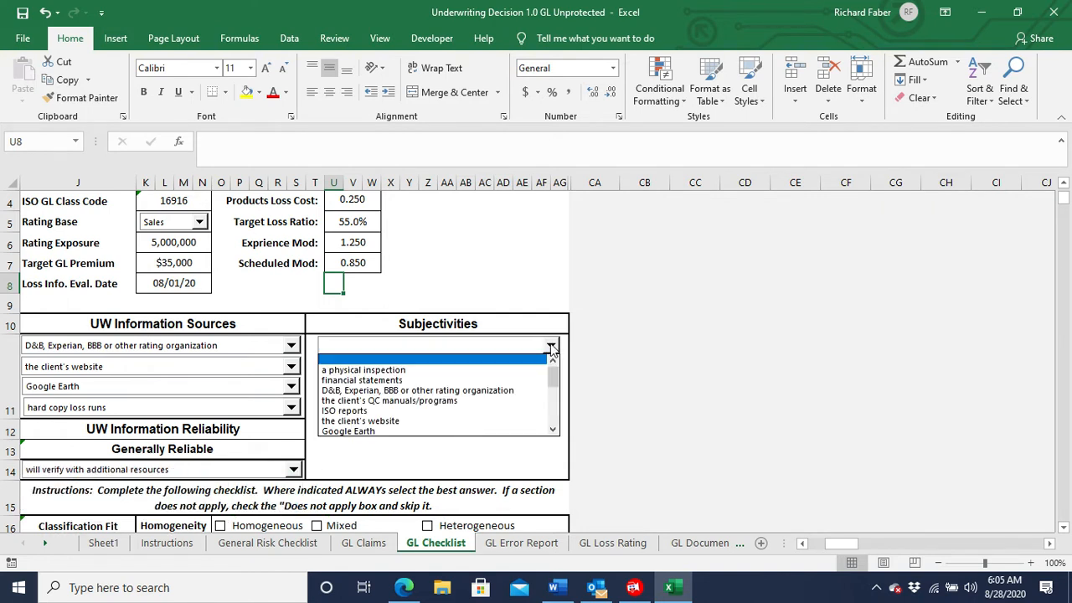
{"action": "left_click", "coordinate": [523, 370]}
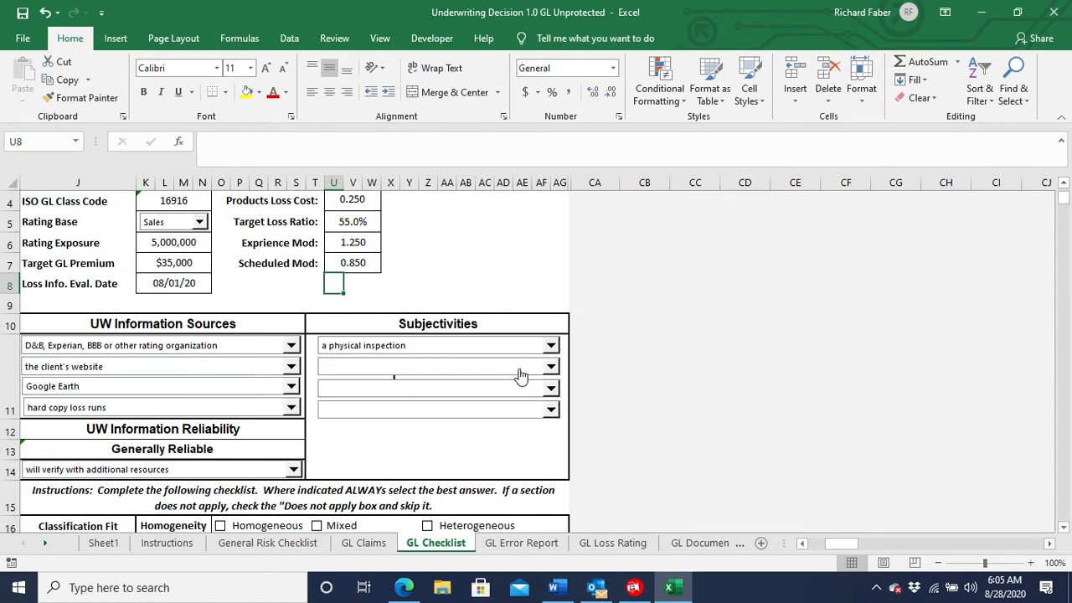
Rate the Classification Fit as Homogeneous for Homogeneity and Moderate Hazard for Risk Hazard Fit.
{"action": "scroll", "coordinate": [496, 429], "scroll_direction": "down", "scroll_amount": 1}
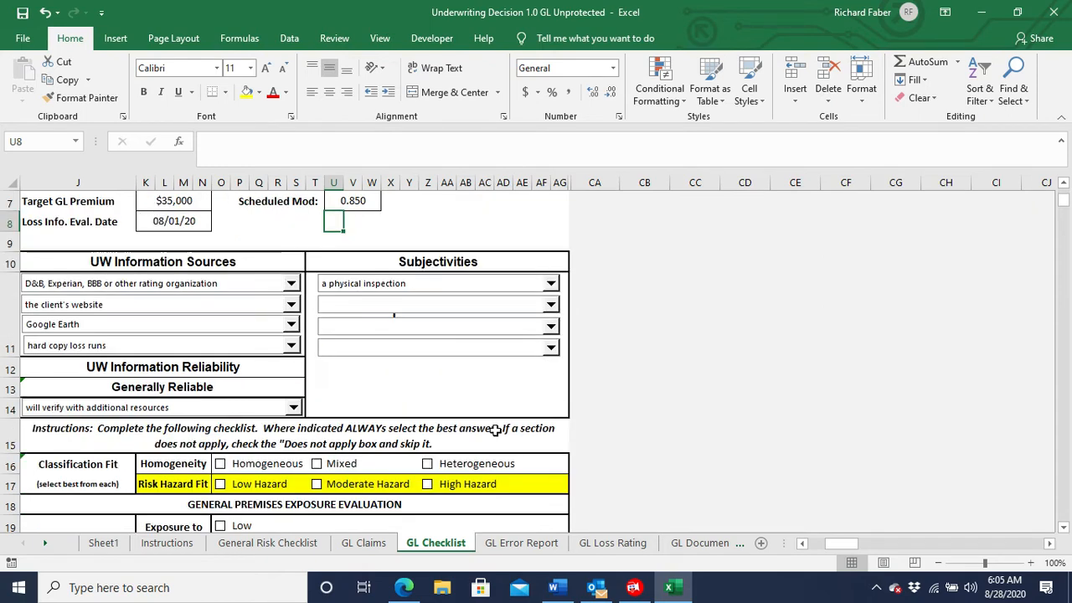
{"action": "scroll", "coordinate": [496, 430], "scroll_direction": "down", "scroll_amount": 1}
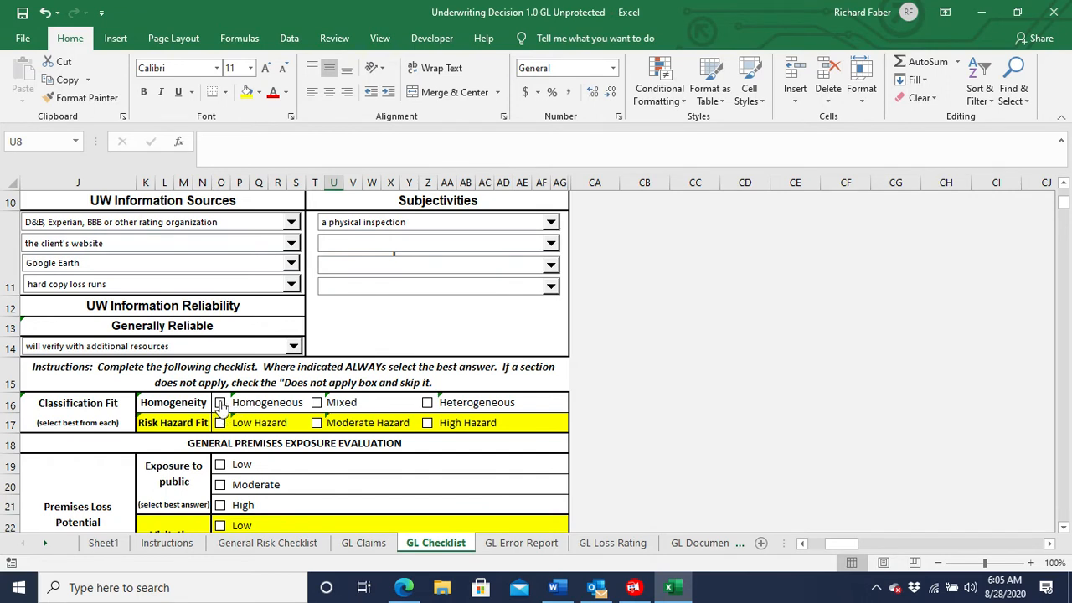
{"action": "left_click", "coordinate": [220, 403]}
{"action": "left_click", "coordinate": [317, 424]}
Rate Exposure to public and Visitation as High, and Housekeeping and Maintenance as Good in the general premises evaluation.
{"action": "scroll", "coordinate": [149, 459], "scroll_direction": "down", "scroll_amount": 1}
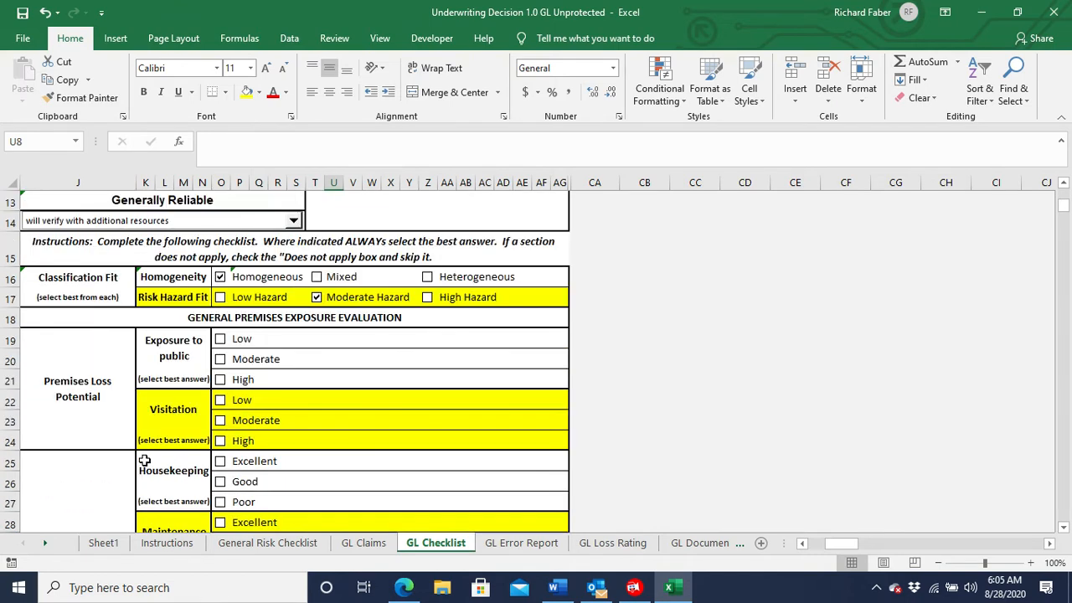
{"action": "scroll", "coordinate": [144, 460], "scroll_direction": "down", "scroll_amount": 1}
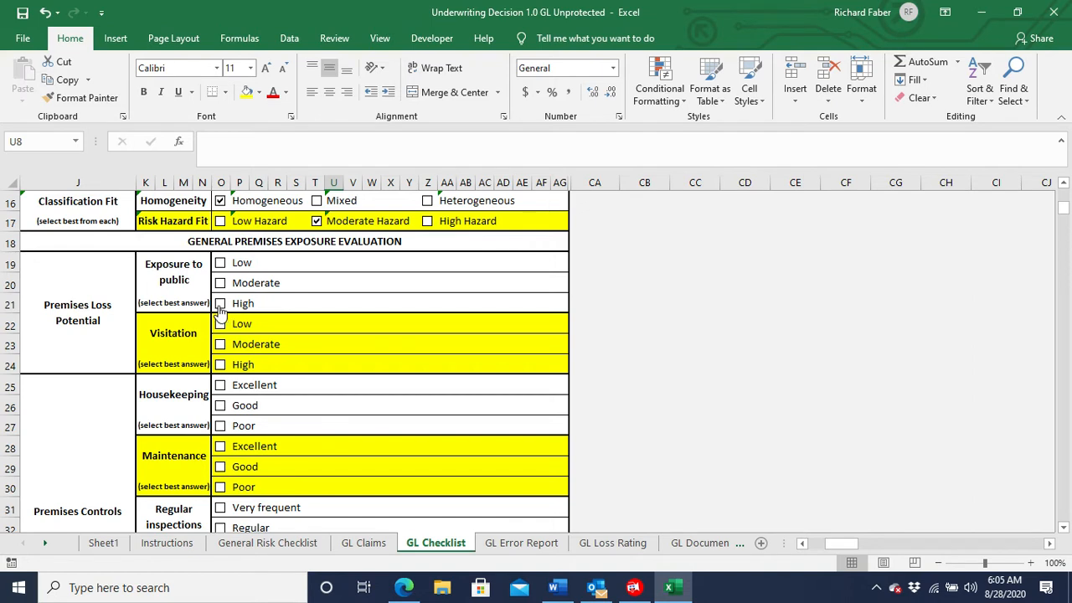
{"action": "left_click", "coordinate": [220, 305]}
{"action": "left_click", "coordinate": [220, 367]}
{"action": "left_click", "coordinate": [219, 408]}
{"action": "left_click", "coordinate": [222, 469]}
In Premises Controls, mark Regular for inspections, No Guard Service for security guard and Property is not fenced.
{"action": "scroll", "coordinate": [160, 451], "scroll_direction": "down", "scroll_amount": 1}
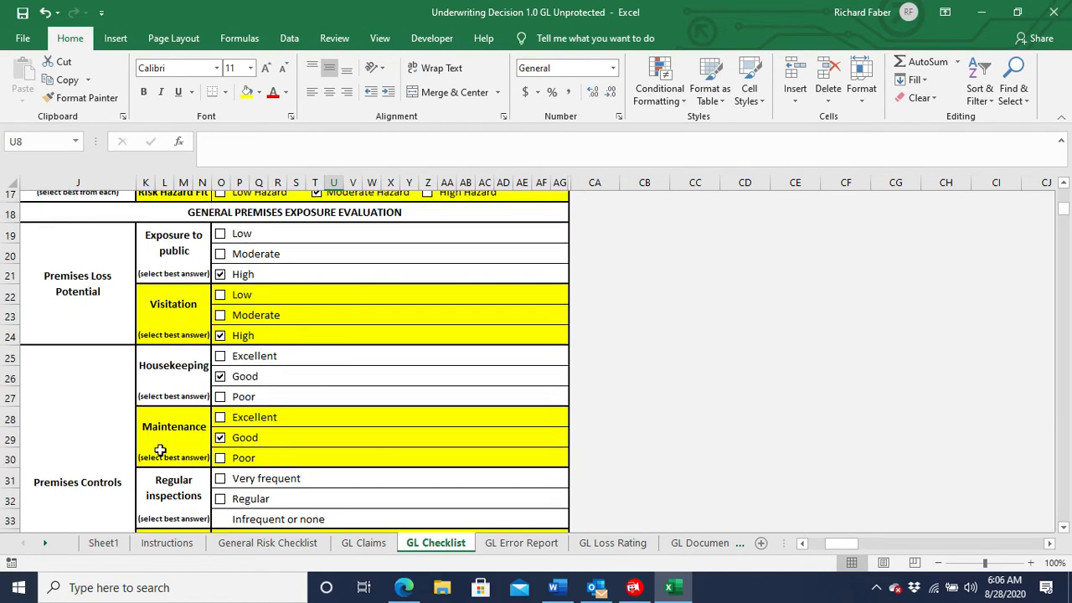
{"action": "scroll", "coordinate": [160, 451], "scroll_direction": "down", "scroll_amount": 3}
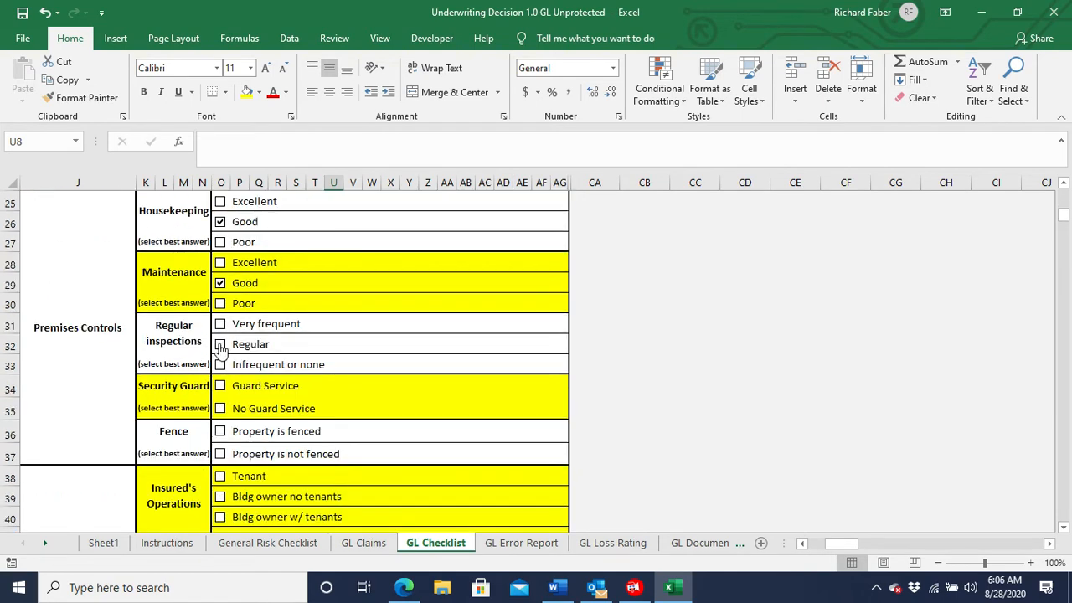
{"action": "left_click", "coordinate": [220, 343]}
{"action": "left_click", "coordinate": [219, 410]}
{"action": "left_click", "coordinate": [220, 453]}
In Life Safety, mark Bldg owner no tenants, Low rise/easy egress, Good emergency lighting and Adequate emergency procedures.
{"action": "scroll", "coordinate": [149, 474], "scroll_direction": "down", "scroll_amount": 3}
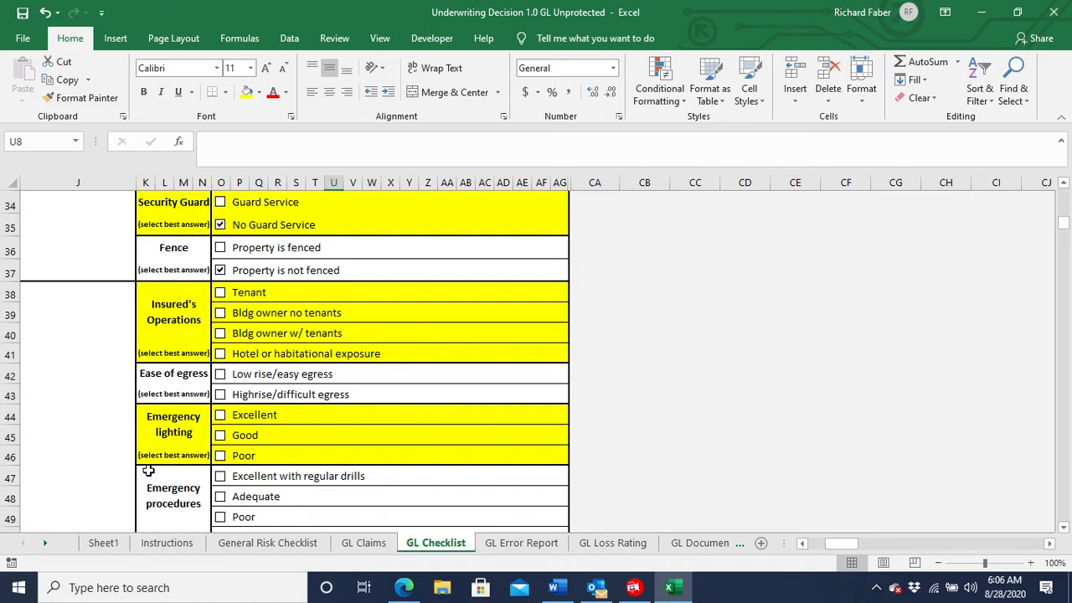
{"action": "scroll", "coordinate": [149, 474], "scroll_direction": "down", "scroll_amount": 1}
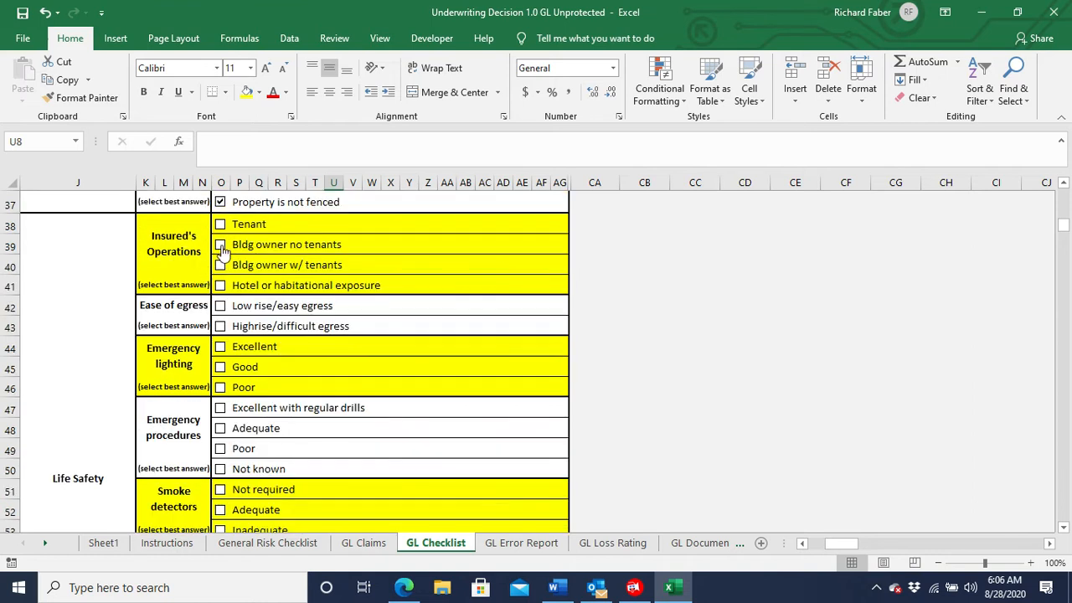
{"action": "left_click", "coordinate": [221, 246]}
{"action": "left_click", "coordinate": [221, 308]}
{"action": "left_click", "coordinate": [221, 368]}
{"action": "left_click", "coordinate": [220, 430]}
Mark smoke detectors Adequate, fire alarms Central Station, sprinklers Good and public protection PC 1 to 3.
{"action": "scroll", "coordinate": [202, 455], "scroll_direction": "down", "scroll_amount": 1}
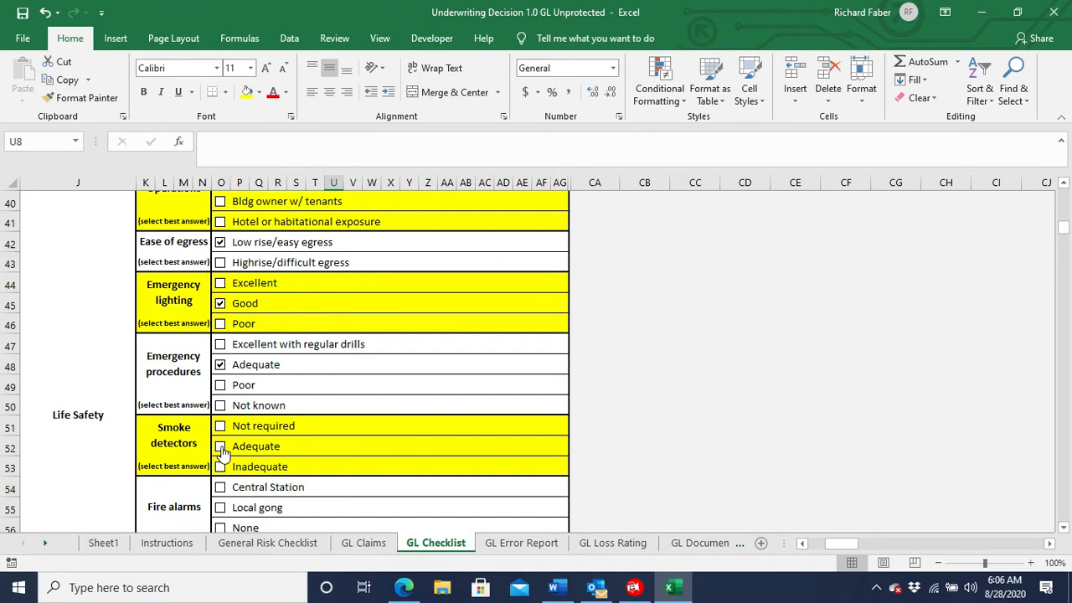
{"action": "left_click", "coordinate": [219, 446]}
{"action": "scroll", "coordinate": [222, 457], "scroll_direction": "down", "scroll_amount": 2}
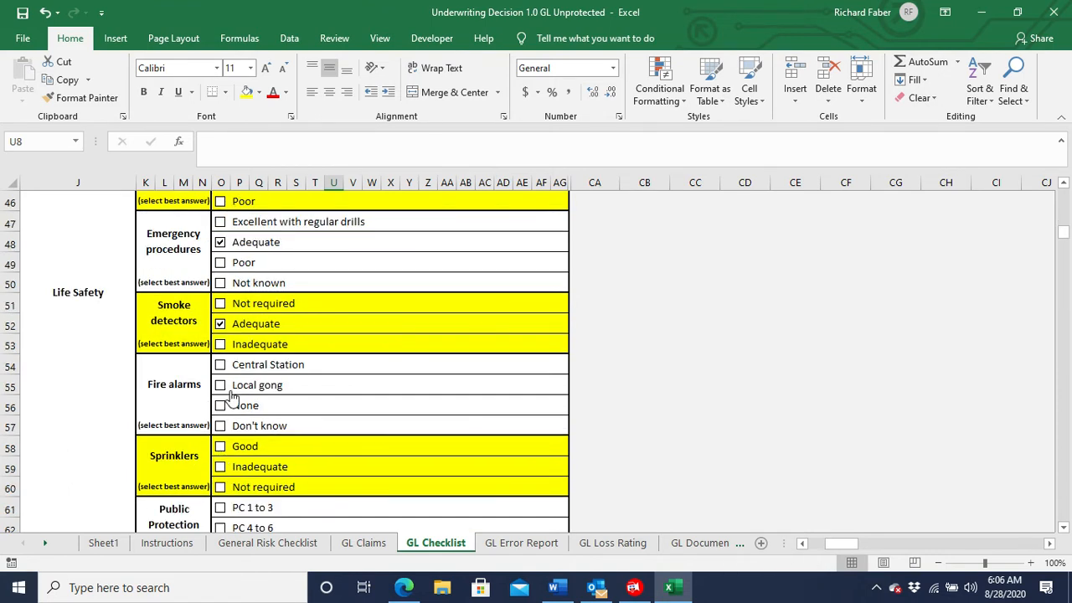
{"action": "left_click", "coordinate": [221, 368]}
{"action": "left_click", "coordinate": [220, 448]}
{"action": "scroll", "coordinate": [221, 440], "scroll_direction": "down", "scroll_amount": 2}
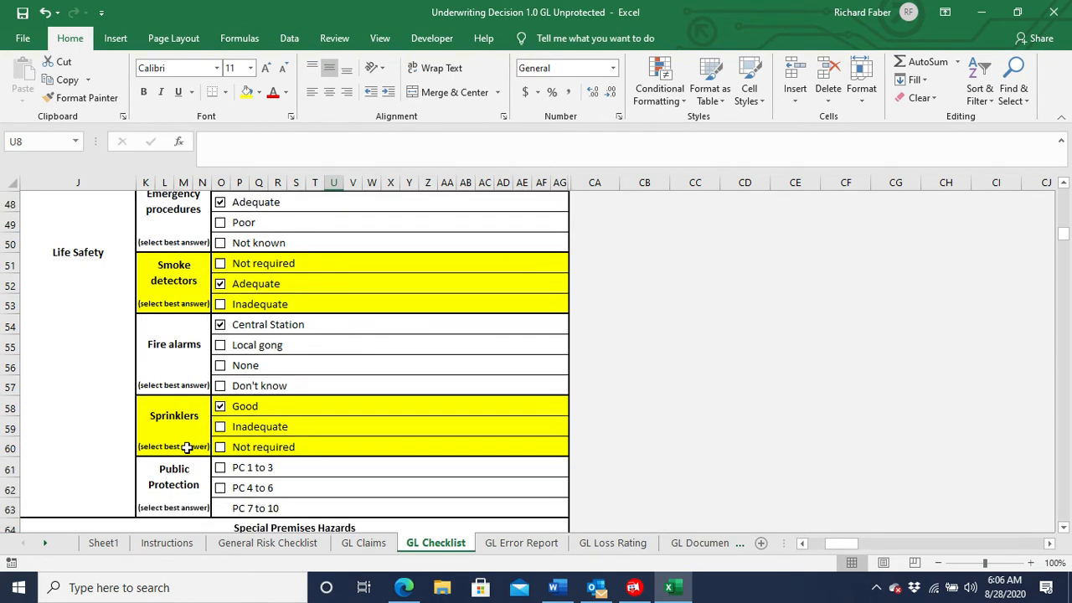
{"action": "left_click", "coordinate": [220, 385]}
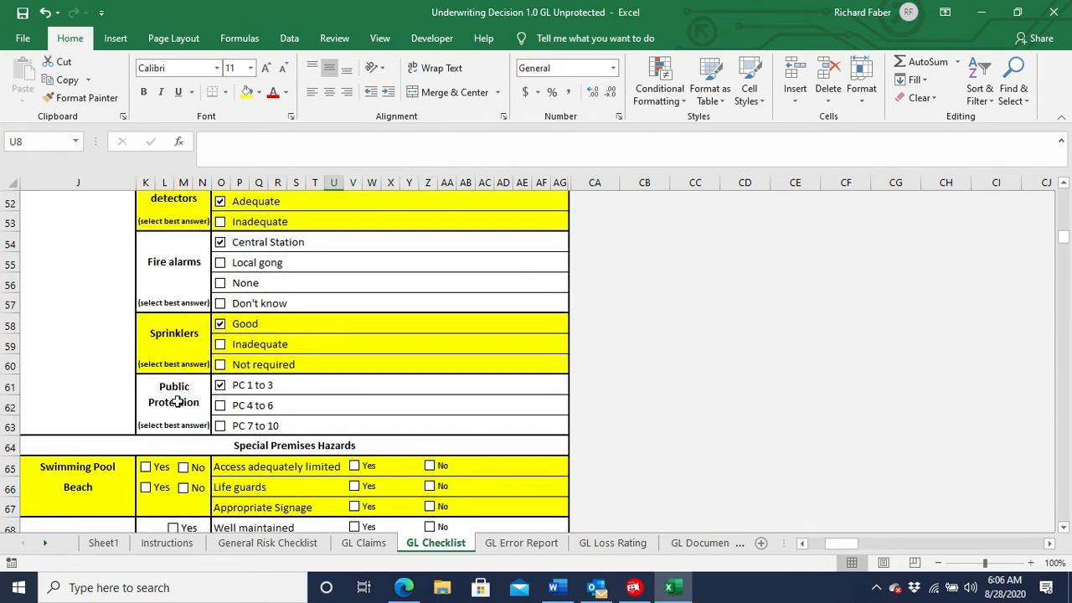
Under Special Premises Hazards, answer No for swimming pool, beach and playgrounds.
{"action": "scroll", "coordinate": [121, 428], "scroll_direction": "down", "scroll_amount": 1}
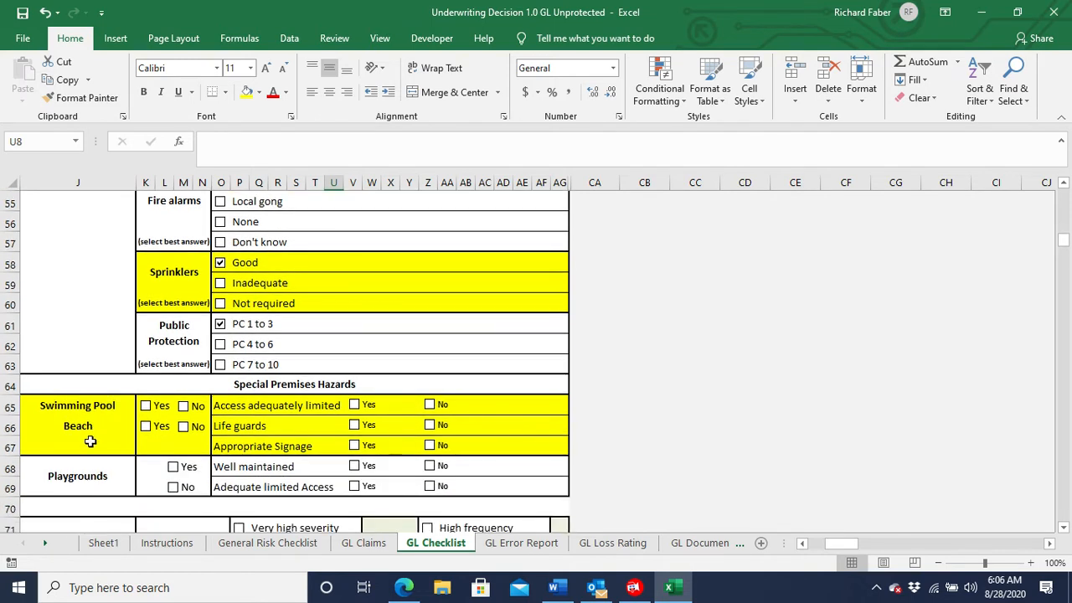
{"action": "left_click", "coordinate": [184, 406]}
{"action": "left_click", "coordinate": [184, 426]}
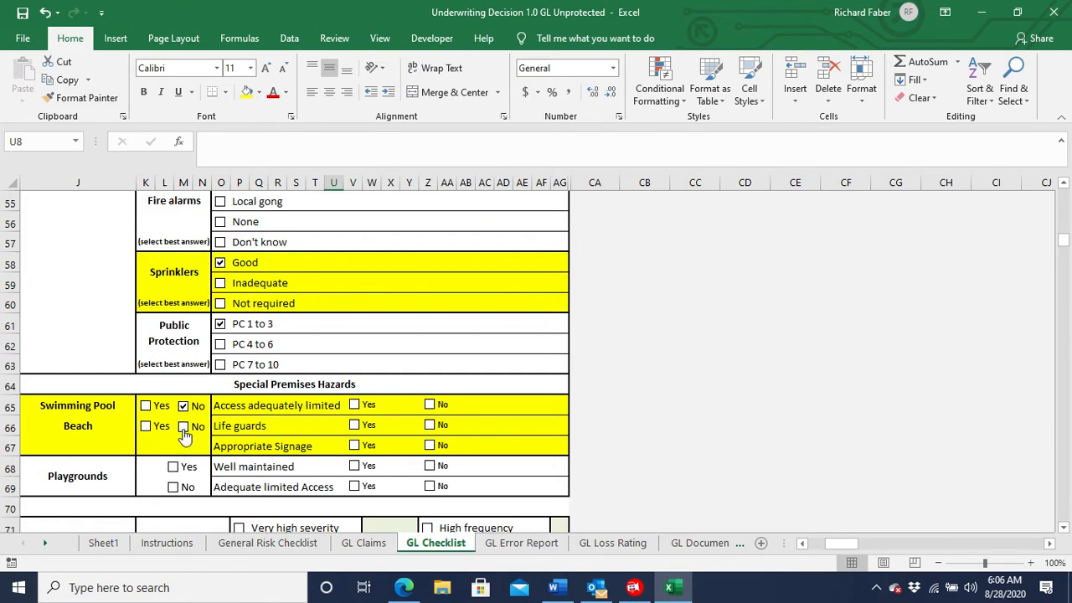
{"action": "left_click", "coordinate": [174, 488]}
Rate Premises Loss Potential as low severity and high frequency for Bodily Injury, and low severity and low frequency for Property Damage.
{"action": "scroll", "coordinate": [99, 466], "scroll_direction": "down", "scroll_amount": 2}
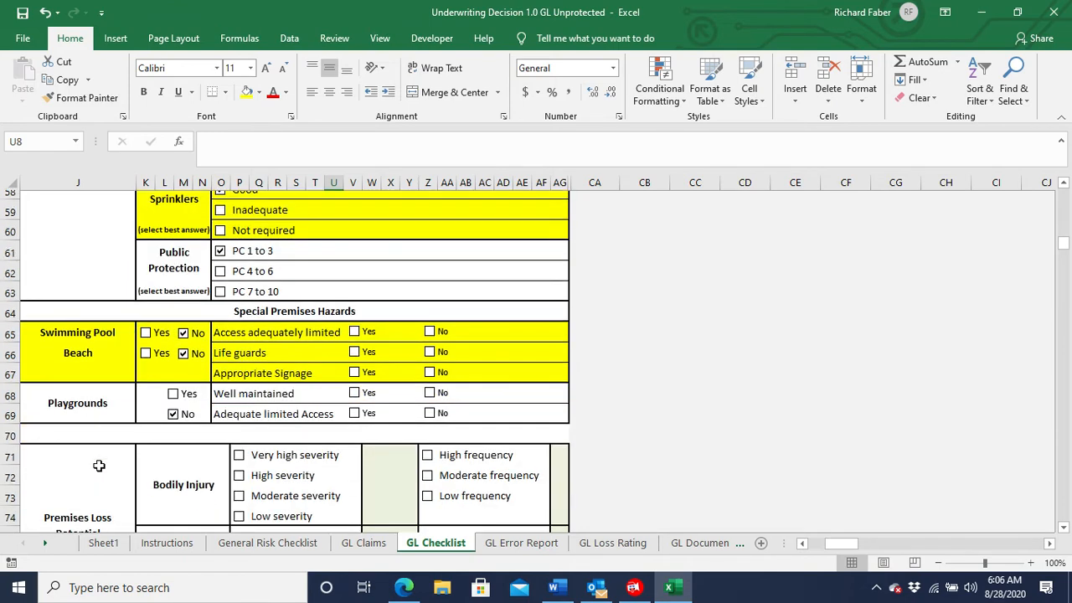
{"action": "scroll", "coordinate": [99, 466], "scroll_direction": "down", "scroll_amount": 3}
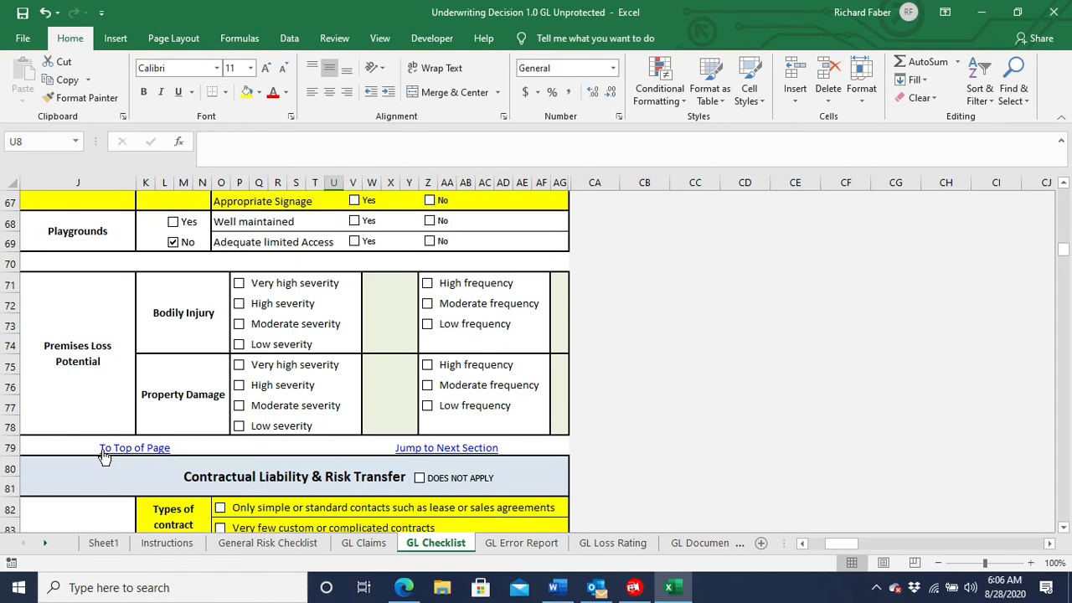
{"action": "left_click", "coordinate": [239, 345]}
{"action": "left_click", "coordinate": [428, 284]}
{"action": "left_click", "coordinate": [239, 427]}
{"action": "left_click", "coordinate": [428, 406]}
Mark Contractual Liability & Risk Transfer as not applicable and go to the Personal & Advertising Injury section.
{"action": "scroll", "coordinate": [321, 436], "scroll_direction": "down", "scroll_amount": 2}
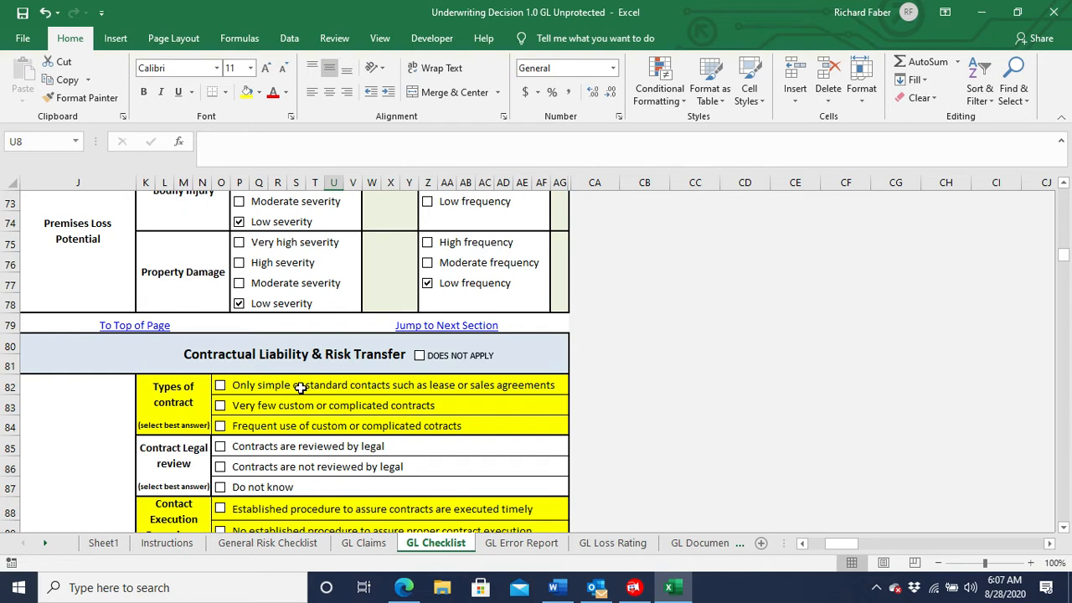
{"action": "left_click", "coordinate": [420, 359]}
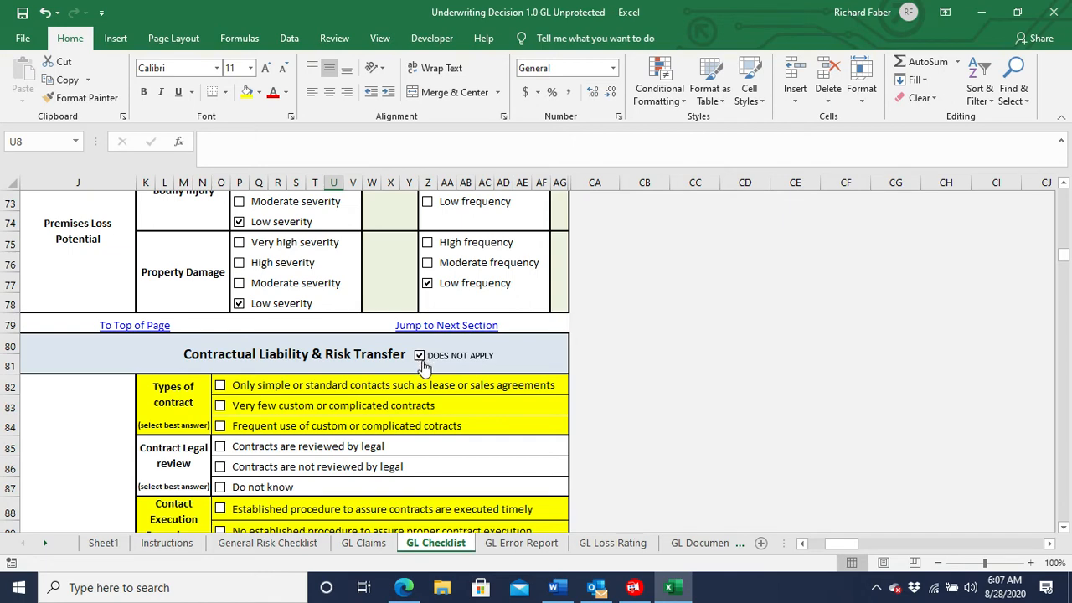
{"action": "left_click", "coordinate": [463, 328]}
{"action": "left_click", "coordinate": [463, 328]}
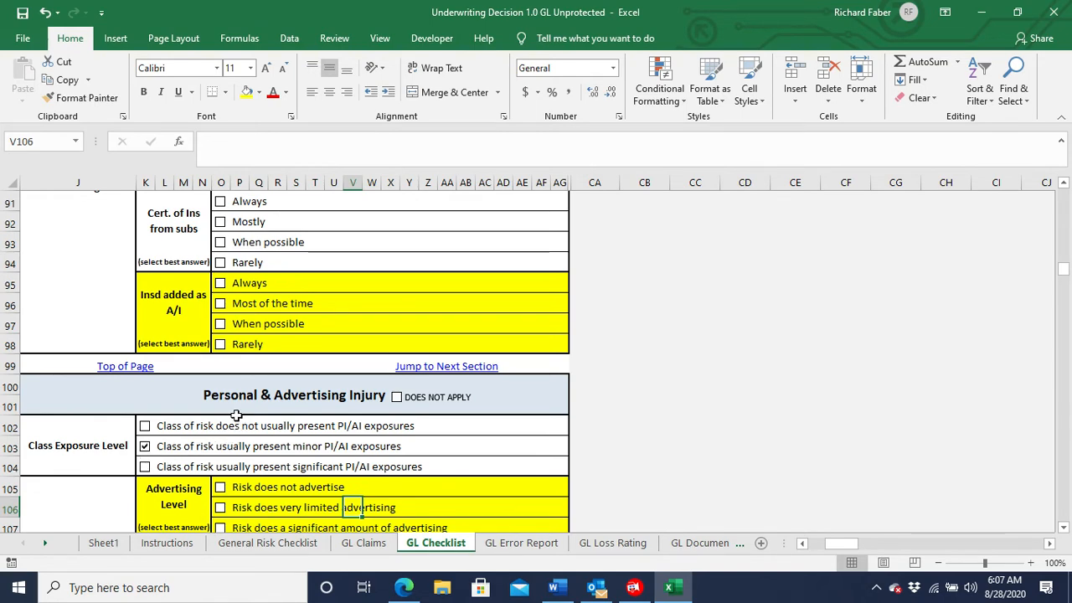
Mark minor PI/AI class exposure, very limited advertising, don't know who creates their advertising, and advertising reviewed by legal.
{"action": "left_click", "coordinate": [145, 448]}
{"action": "scroll", "coordinate": [240, 344], "scroll_direction": "down", "scroll_amount": 3}
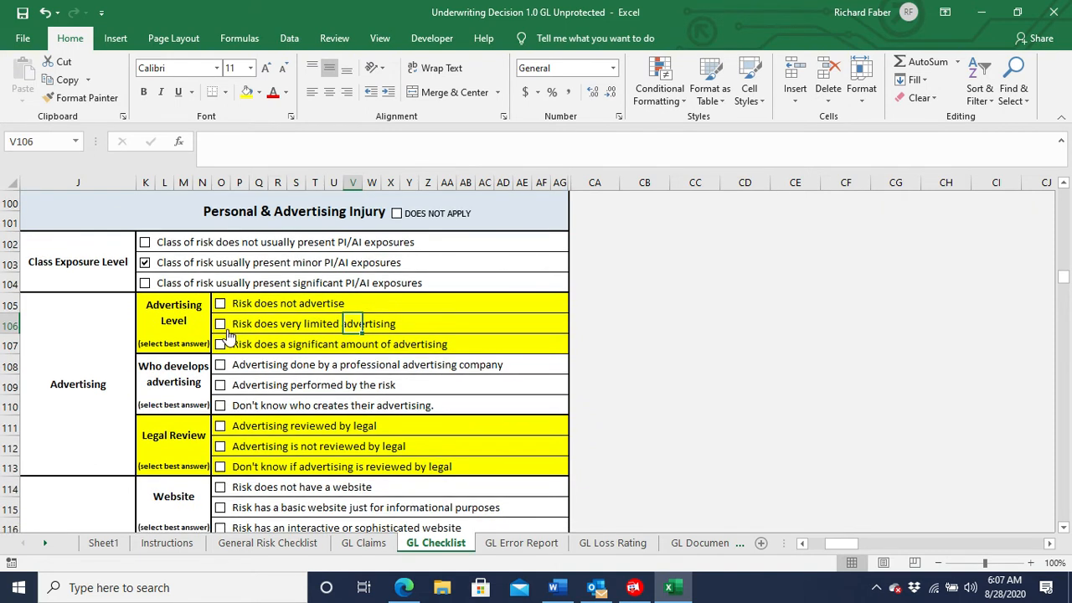
{"action": "left_click", "coordinate": [220, 324]}
{"action": "left_click", "coordinate": [221, 410]}
{"action": "left_click", "coordinate": [220, 428]}
In the Website section, mark an interactive or sophisticated website, secure e-commerce, monitored blogs or social media, and personal information retained with privacy policy posted.
{"action": "scroll", "coordinate": [135, 447], "scroll_direction": "down", "scroll_amount": 2}
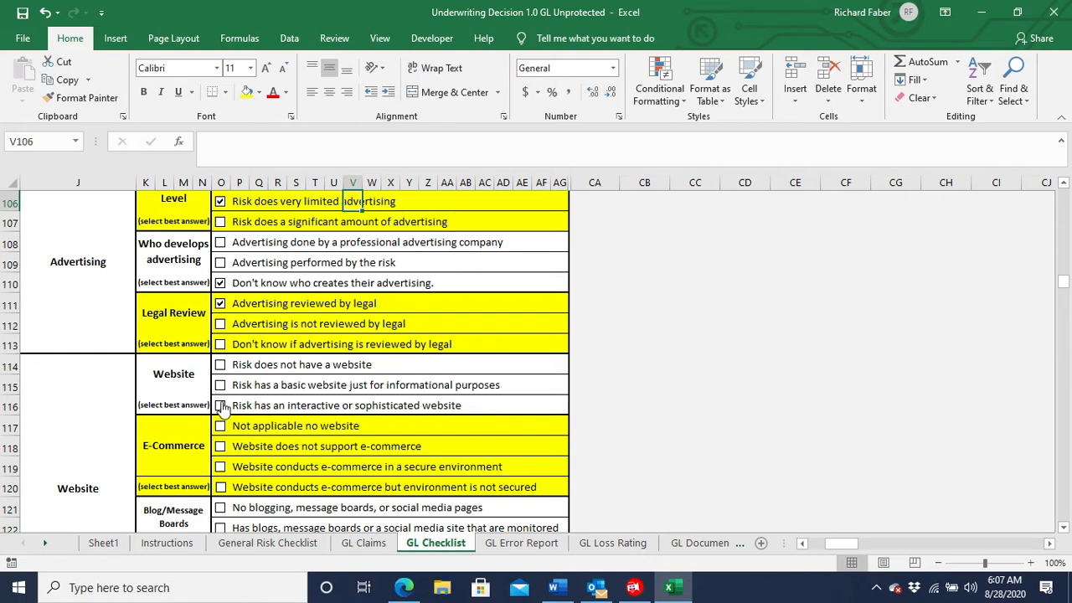
{"action": "left_click", "coordinate": [221, 406]}
{"action": "left_click", "coordinate": [220, 469]}
{"action": "scroll", "coordinate": [169, 453], "scroll_direction": "down", "scroll_amount": 2}
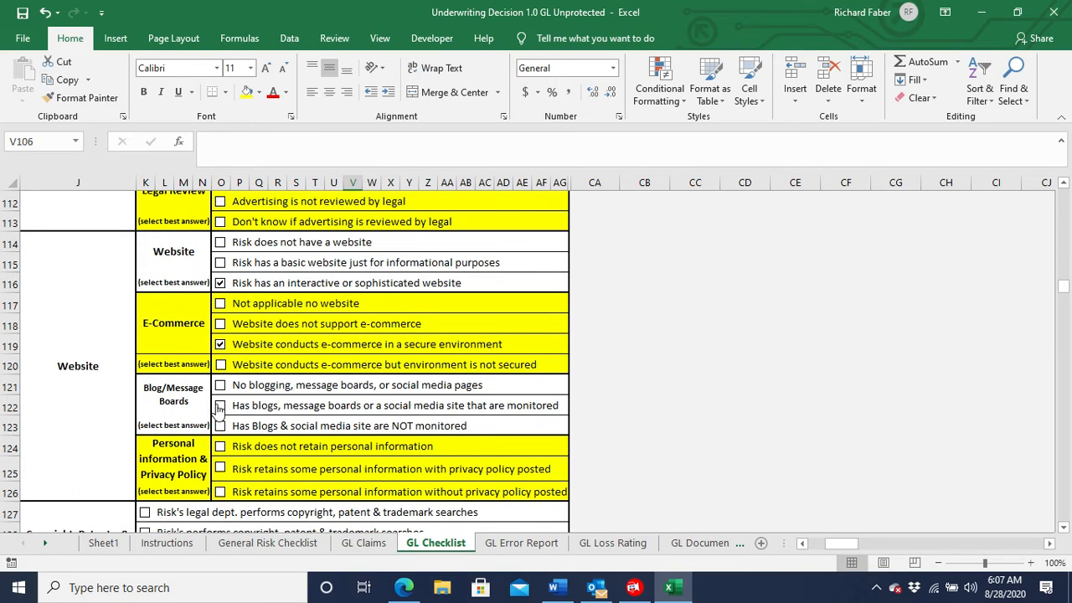
{"action": "left_click", "coordinate": [220, 406]}
{"action": "left_click", "coordinate": [221, 470]}
Mark Copyright, Patents & Trademarks as "Not applicable no exposure" and Security as "Risk has no security operations/employees".
{"action": "scroll", "coordinate": [163, 478], "scroll_direction": "down", "scroll_amount": 3}
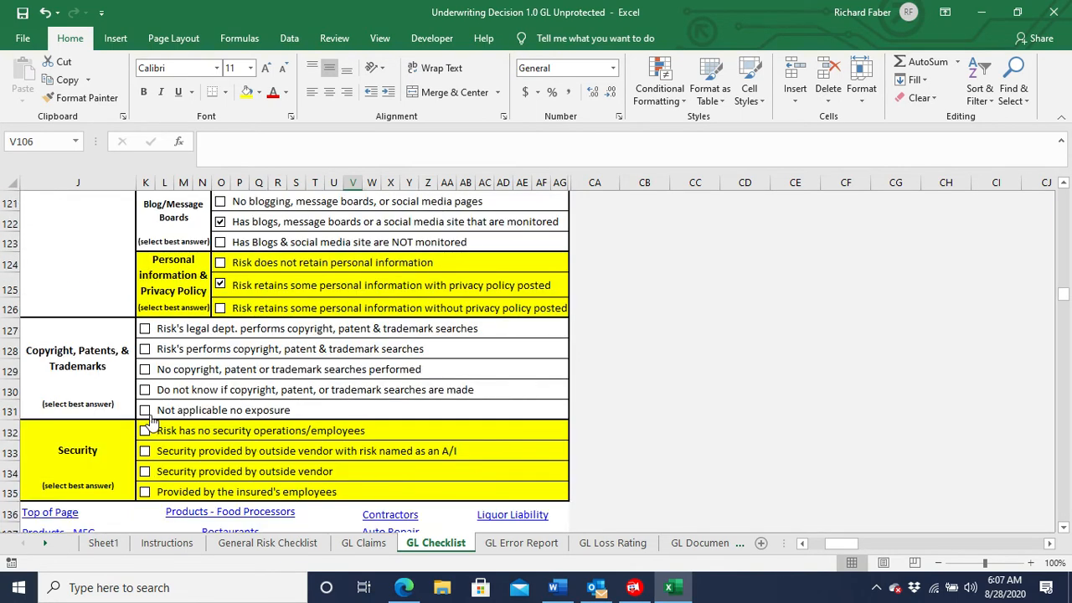
{"action": "left_click", "coordinate": [145, 411]}
{"action": "left_click", "coordinate": [145, 433]}
{"action": "scroll", "coordinate": [113, 441], "scroll_direction": "down", "scroll_amount": 2}
{"action": "scroll", "coordinate": [112, 442], "scroll_direction": "down", "scroll_amount": 1}
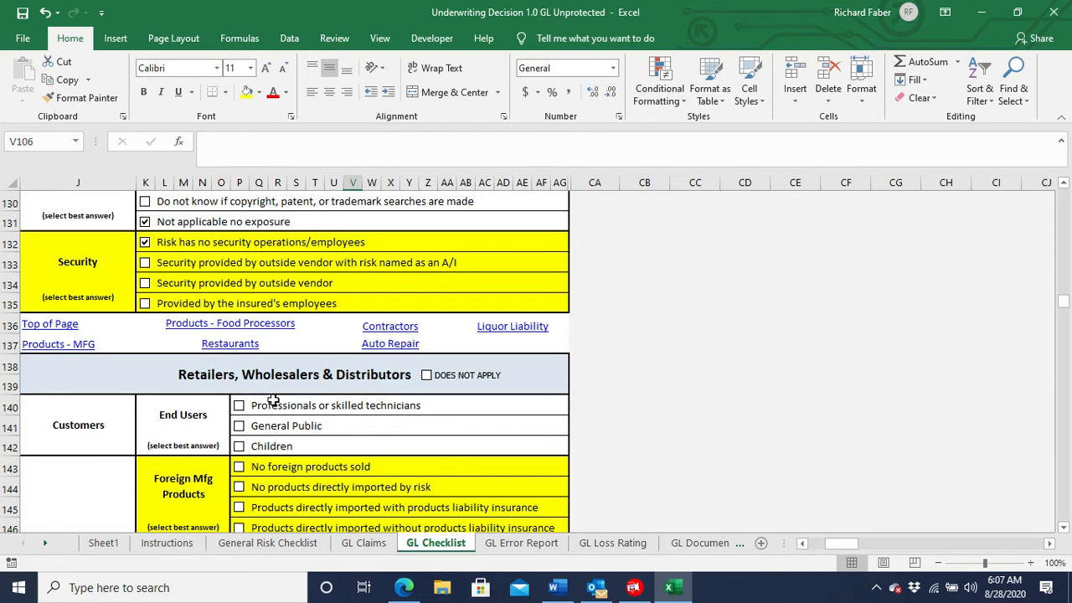
Mark the Retailers, Wholesalers & Distributors and Manufacturing Products Exposures sections as not applicable.
{"action": "left_click", "coordinate": [426, 376]}
{"action": "scroll", "coordinate": [408, 400], "scroll_direction": "down", "scroll_amount": 2}
{"action": "scroll", "coordinate": [405, 401], "scroll_direction": "down", "scroll_amount": 1}
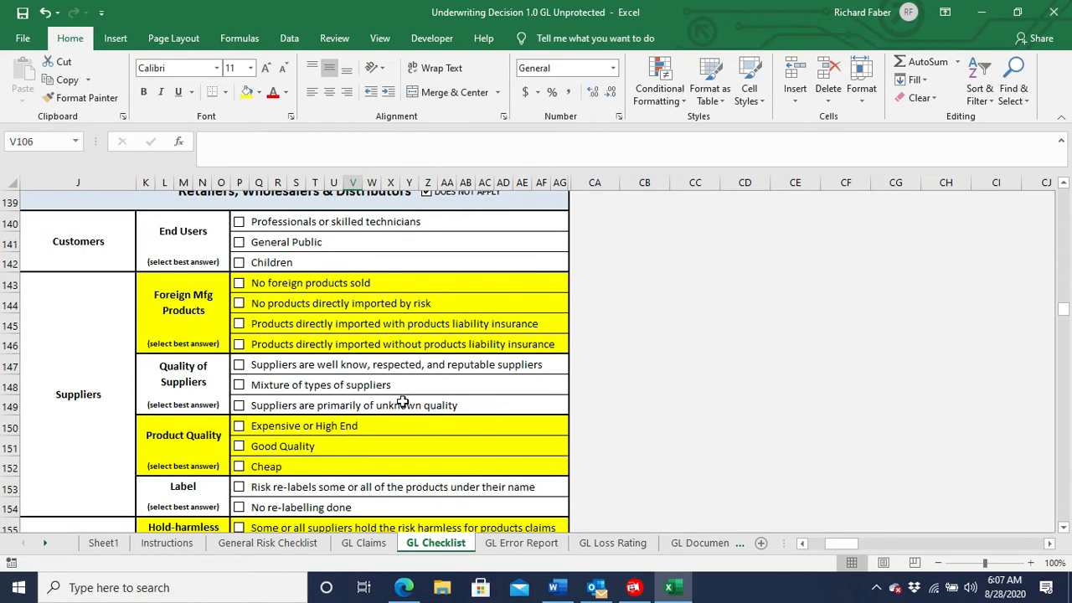
{"action": "scroll", "coordinate": [403, 402], "scroll_direction": "down", "scroll_amount": 8}
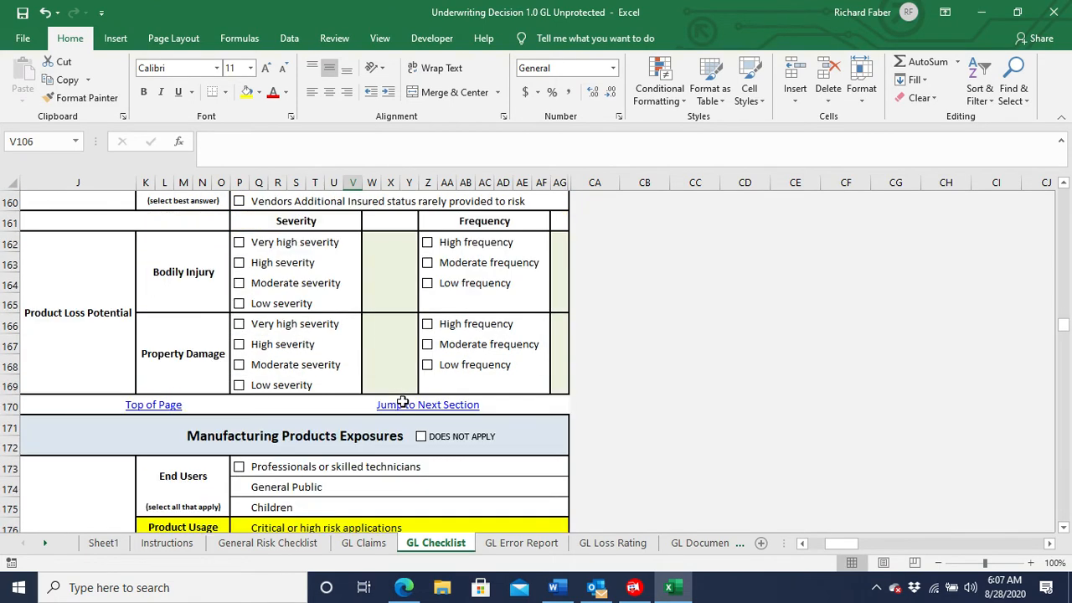
{"action": "scroll", "coordinate": [373, 382], "scroll_direction": "down", "scroll_amount": 1}
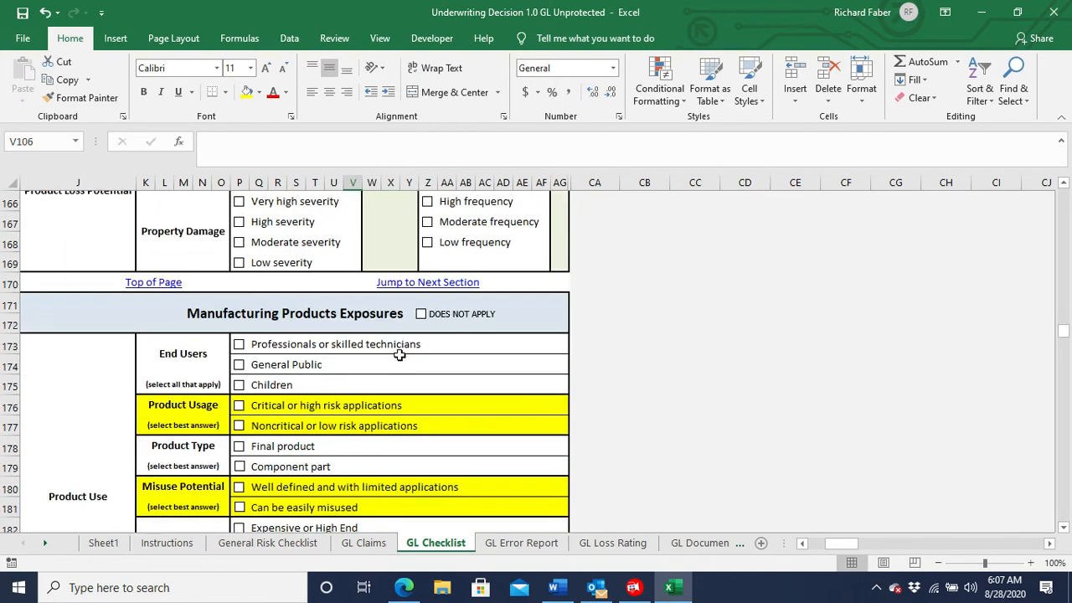
{"action": "left_click", "coordinate": [421, 315]}
Under Food Processors & Distributors, mark that the risk meets USDA/FDA requirements with HCAAP program and suppliers are screened and continuously audited.
{"action": "scroll", "coordinate": [381, 347], "scroll_direction": "down", "scroll_amount": 4}
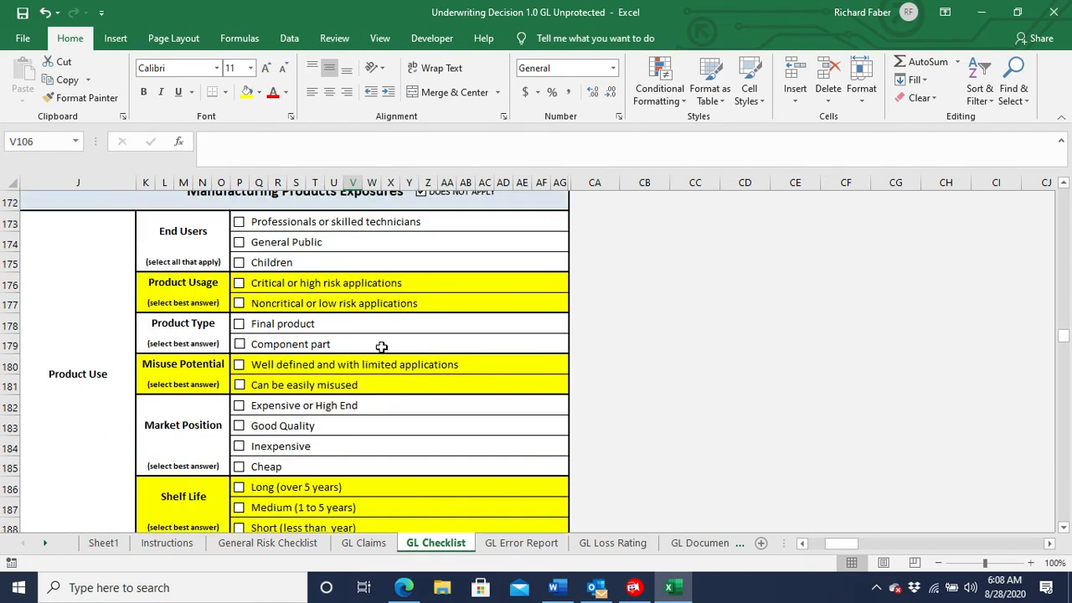
{"action": "scroll", "coordinate": [381, 347], "scroll_direction": "down", "scroll_amount": 2}
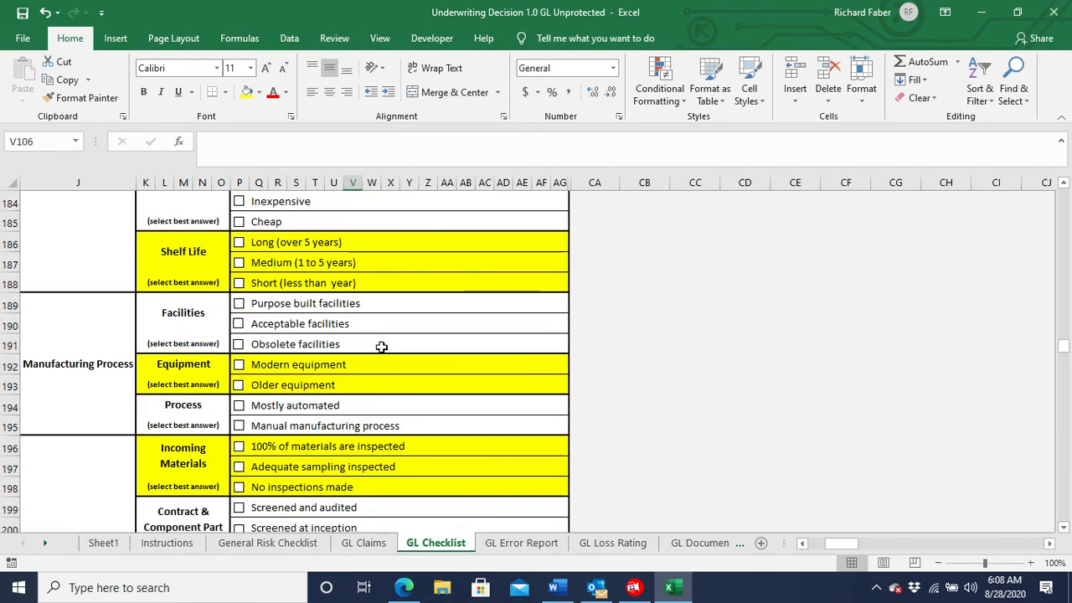
{"action": "scroll", "coordinate": [381, 347], "scroll_direction": "down", "scroll_amount": 6}
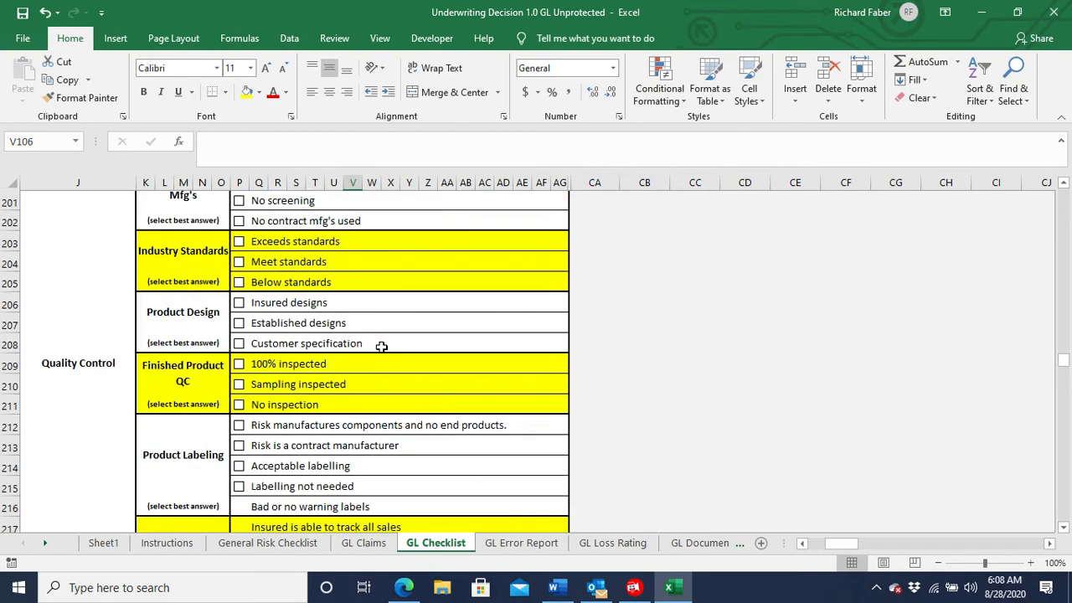
{"action": "scroll", "coordinate": [381, 347], "scroll_direction": "down", "scroll_amount": 3}
{"action": "scroll", "coordinate": [381, 347], "scroll_direction": "down", "scroll_amount": 7}
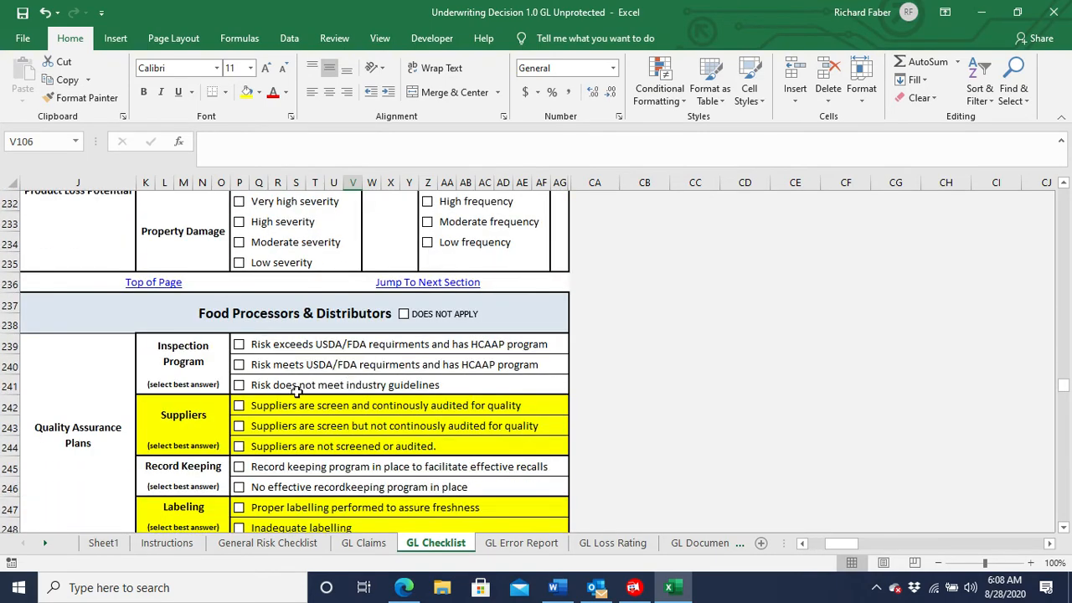
{"action": "left_click", "coordinate": [239, 366]}
{"action": "left_click", "coordinate": [239, 407]}
Mark an effective record keeping program, proper labelling and an excellent quality reputation, with low severity and low frequency product loss potential.
{"action": "scroll", "coordinate": [239, 408], "scroll_direction": "down", "scroll_amount": 2}
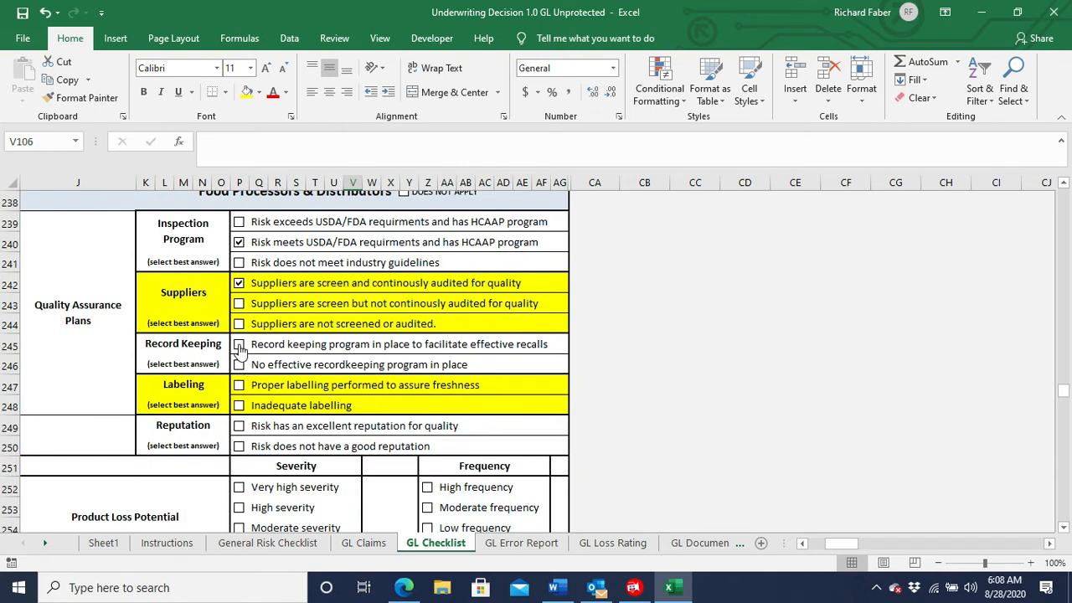
{"action": "left_click", "coordinate": [240, 345]}
{"action": "left_click", "coordinate": [239, 385]}
{"action": "left_click", "coordinate": [240, 427]}
{"action": "scroll", "coordinate": [147, 435], "scroll_direction": "down", "scroll_amount": 2}
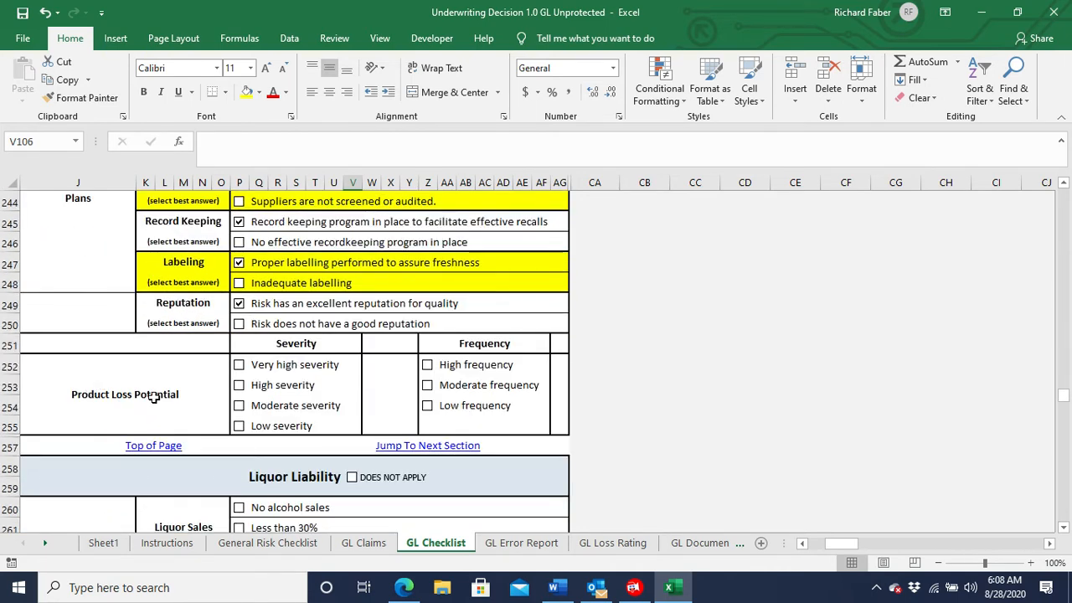
{"action": "left_click", "coordinate": [239, 426]}
{"action": "left_click", "coordinate": [429, 408]}
Describe alcohol sales as less than 75%, direct to the general public, moderately priced or mixed, covering beer, wine and liquor.
{"action": "scroll", "coordinate": [259, 420], "scroll_direction": "down", "scroll_amount": 3}
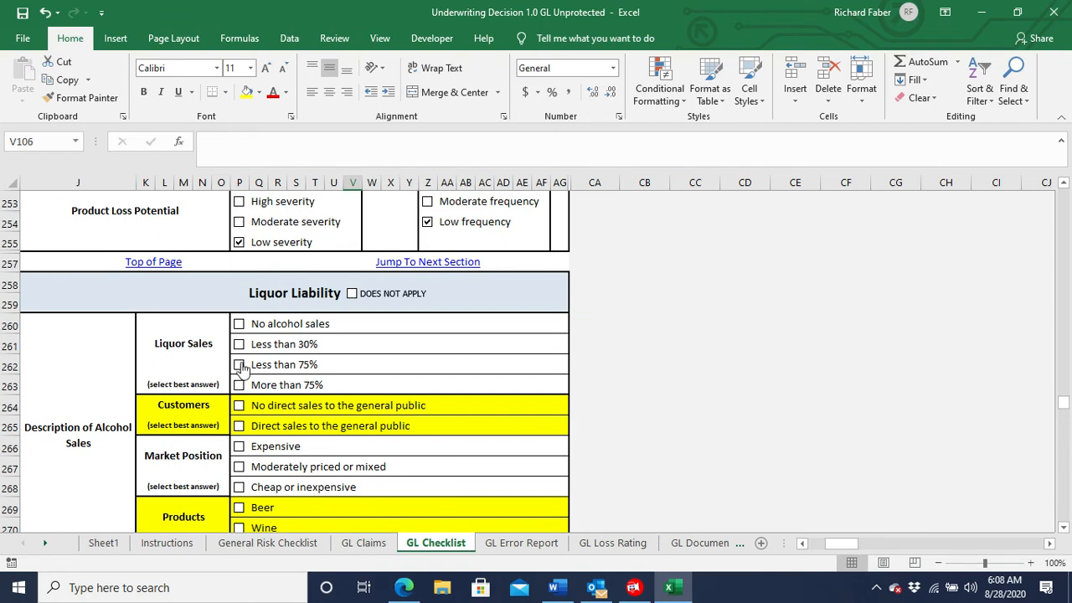
{"action": "left_click", "coordinate": [239, 366]}
{"action": "left_click", "coordinate": [239, 429]}
{"action": "left_click", "coordinate": [202, 469]}
{"action": "scroll", "coordinate": [176, 466], "scroll_direction": "down", "scroll_amount": 2}
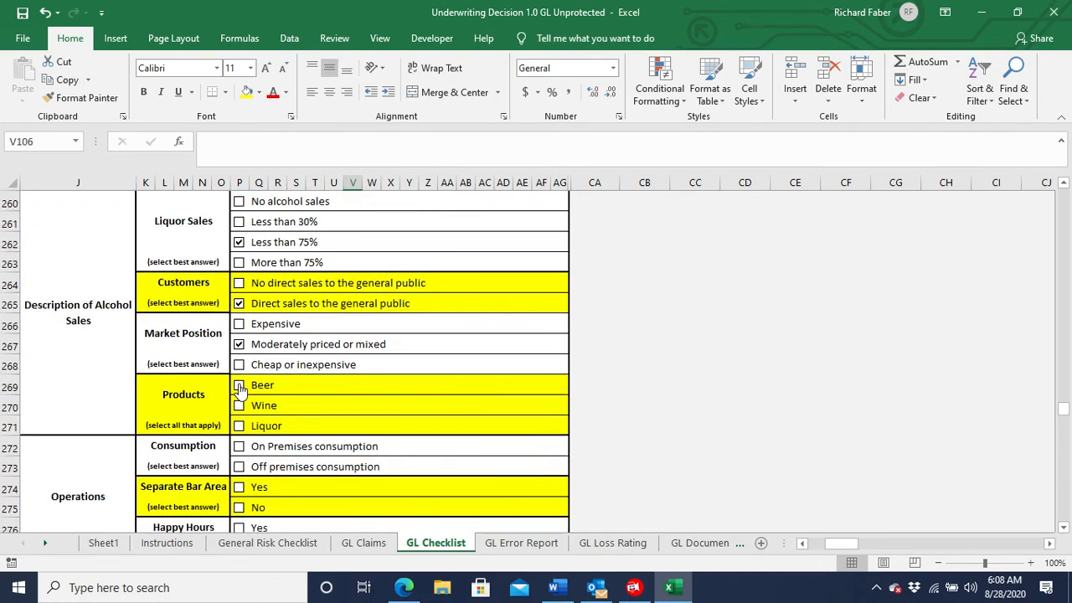
{"action": "left_click", "coordinate": [239, 386]}
{"action": "left_click", "coordinate": [239, 406]}
{"action": "left_click", "coordinate": [239, 425]}
For Liquor Liability, mark on-premises consumption, a separate bar area, no happy hours, age verification for patrons appearing under 40, and initial Tips training with refresher.
{"action": "scroll", "coordinate": [202, 402], "scroll_direction": "down", "scroll_amount": 2}
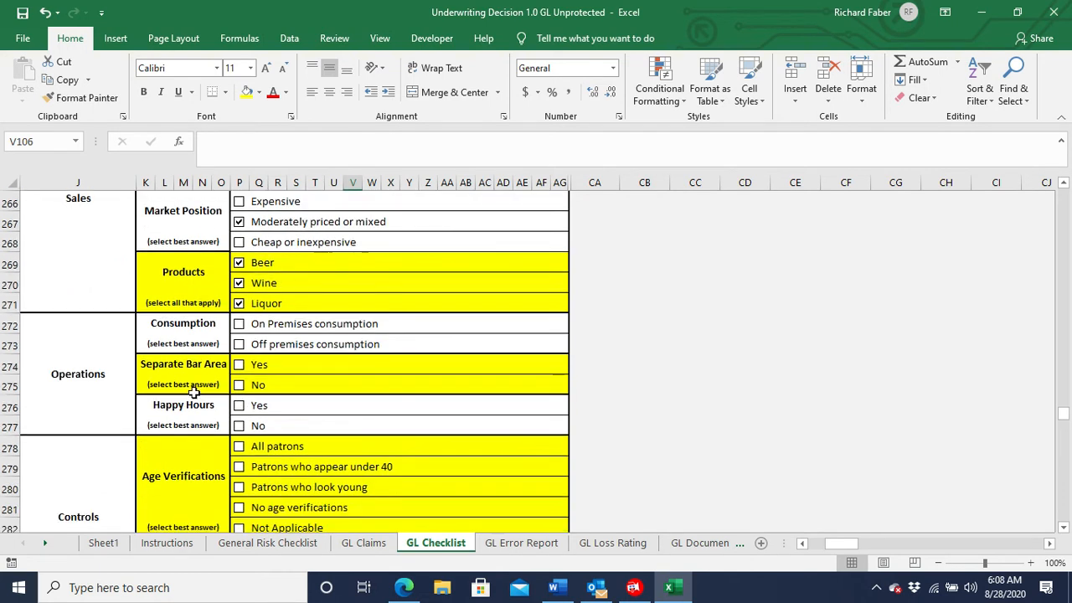
{"action": "left_click", "coordinate": [239, 325]}
{"action": "left_click", "coordinate": [239, 366]}
{"action": "left_click", "coordinate": [239, 425]}
{"action": "left_click", "coordinate": [239, 469]}
{"action": "scroll", "coordinate": [172, 470], "scroll_direction": "down", "scroll_amount": 1}
{"action": "scroll", "coordinate": [173, 471], "scroll_direction": "down", "scroll_amount": 3}
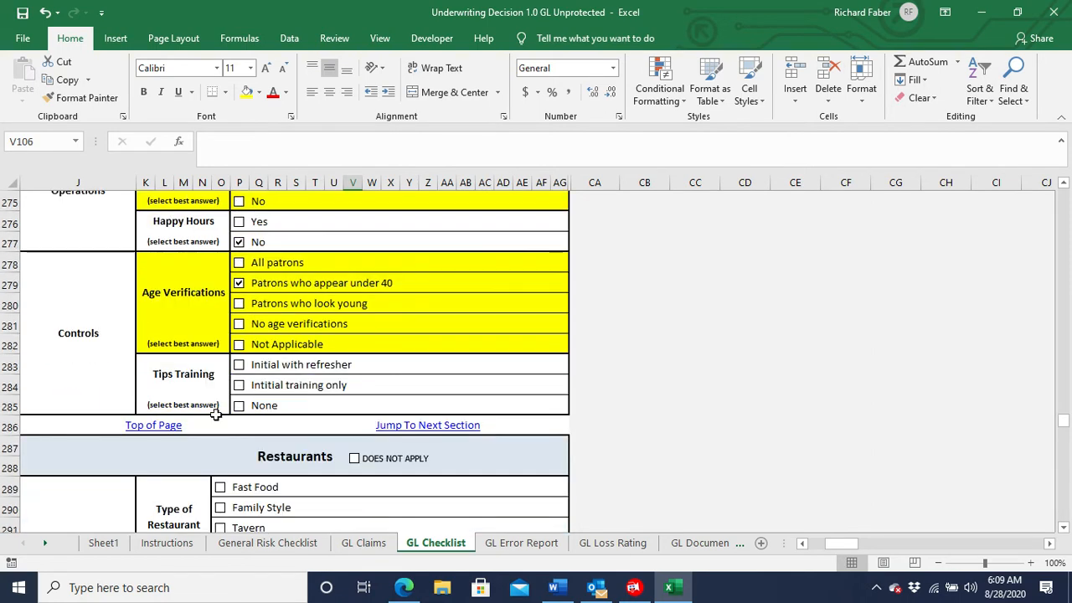
{"action": "left_click", "coordinate": [239, 366]}
In the Restaurants section, mark upscale dining, not a franchise, lunch and dinner served, and late night hours of operation.
{"action": "scroll", "coordinate": [168, 385], "scroll_direction": "down", "scroll_amount": 3}
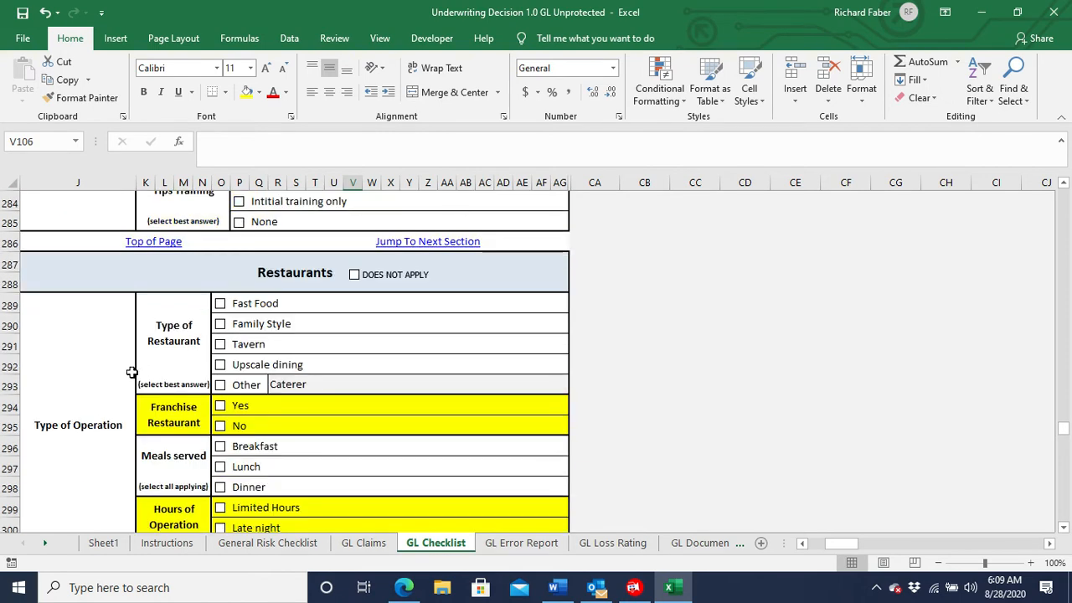
{"action": "left_click", "coordinate": [219, 364]}
{"action": "left_click", "coordinate": [220, 426]}
{"action": "left_click", "coordinate": [221, 467]}
{"action": "left_click", "coordinate": [216, 490]}
{"action": "scroll", "coordinate": [163, 485], "scroll_direction": "down", "scroll_amount": 1}
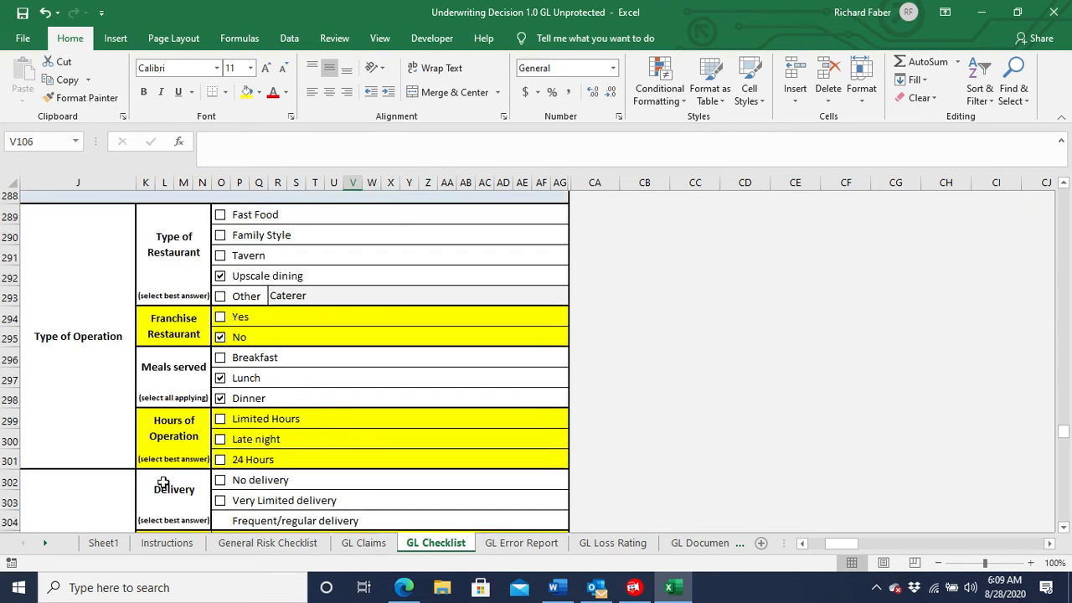
{"action": "scroll", "coordinate": [164, 484], "scroll_direction": "down", "scroll_amount": 1}
{"action": "left_click", "coordinate": [221, 406]}
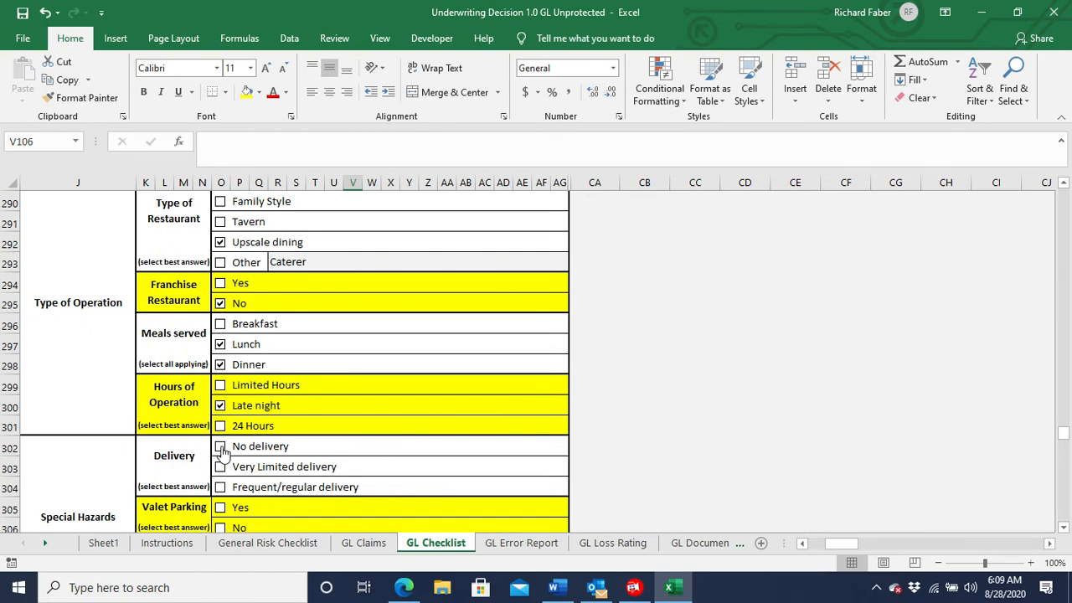
Under the restaurant's Special Hazards, mark no delivery, no valet parking, and mood entertainment only.
{"action": "left_click", "coordinate": [221, 446]}
{"action": "scroll", "coordinate": [172, 444], "scroll_direction": "down", "scroll_amount": 2}
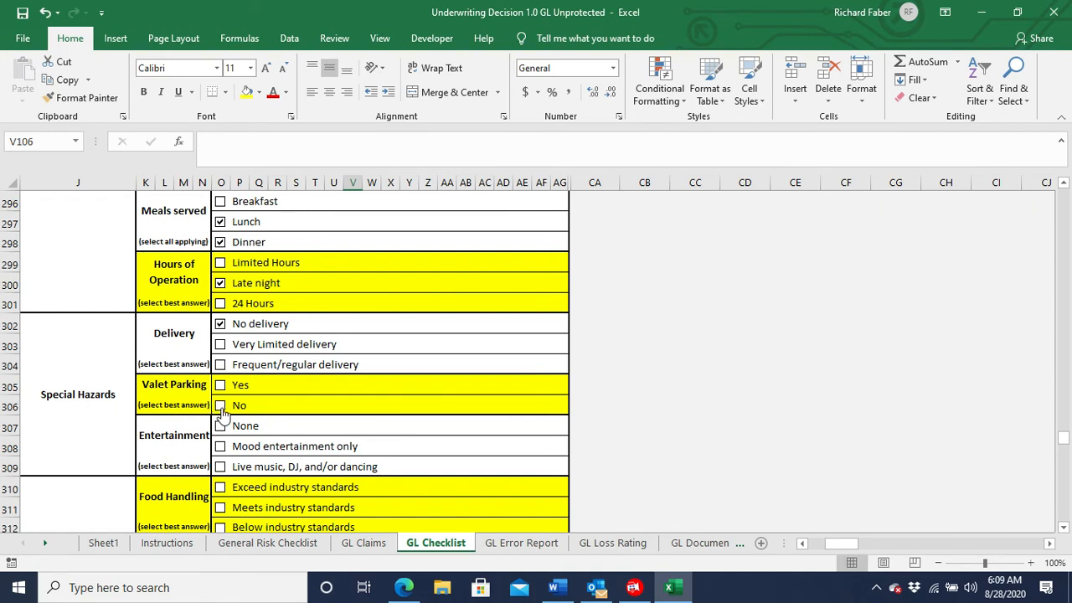
{"action": "left_click", "coordinate": [221, 407]}
{"action": "left_click", "coordinate": [220, 447]}
Under the restaurant's Controls, mark food handling that meets industry standards, restrooms regularly inspected for cleanliness, and mostly good reviews.
{"action": "scroll", "coordinate": [173, 457], "scroll_direction": "down", "scroll_amount": 2}
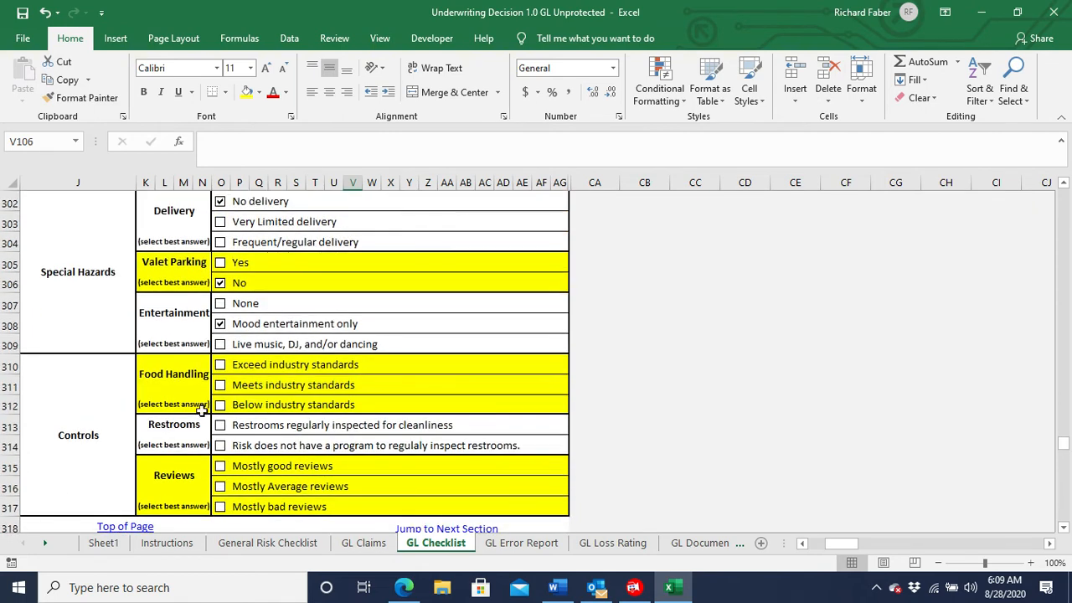
{"action": "left_click", "coordinate": [221, 387]}
{"action": "left_click", "coordinate": [220, 425]}
{"action": "left_click", "coordinate": [199, 474]}
Mark the Contractors and Auto Repair sections as not applicable and go to the Professional Liability section.
{"action": "scroll", "coordinate": [163, 465], "scroll_direction": "down", "scroll_amount": 3}
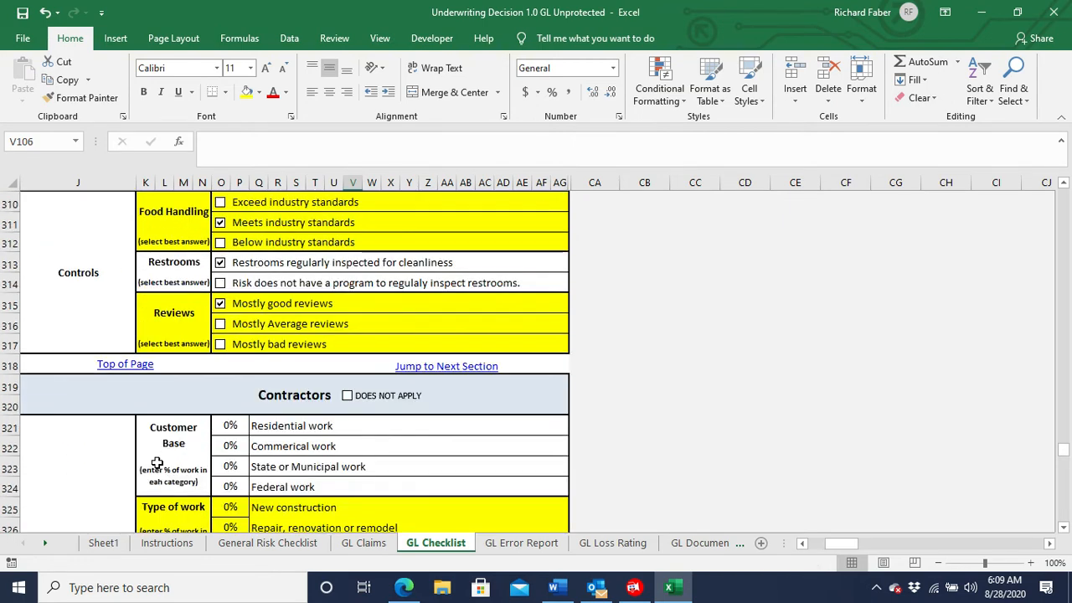
{"action": "left_click", "coordinate": [347, 375]}
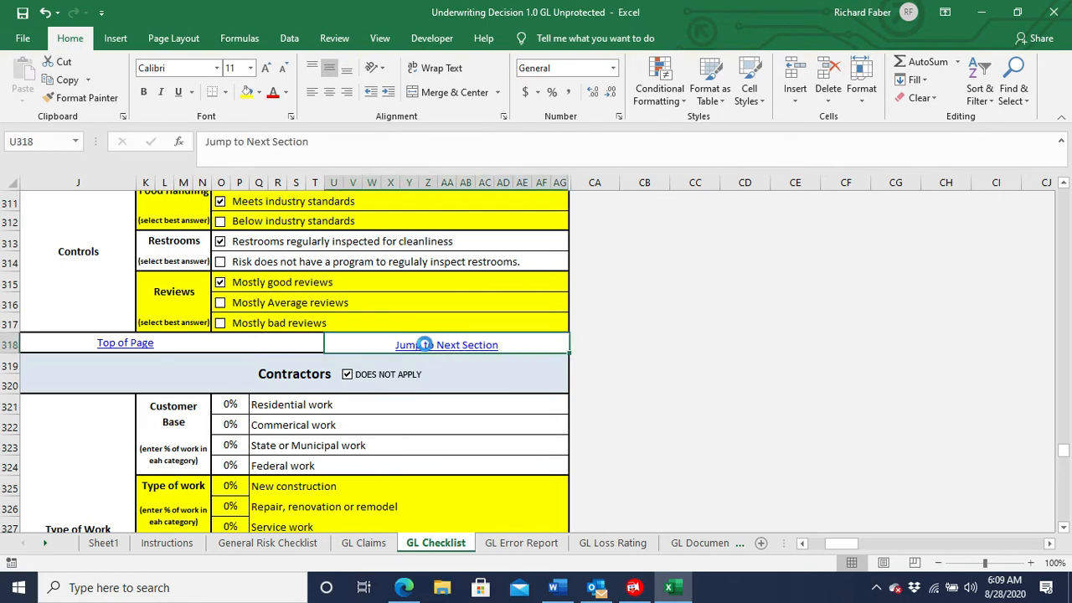
{"action": "left_click", "coordinate": [428, 345]}
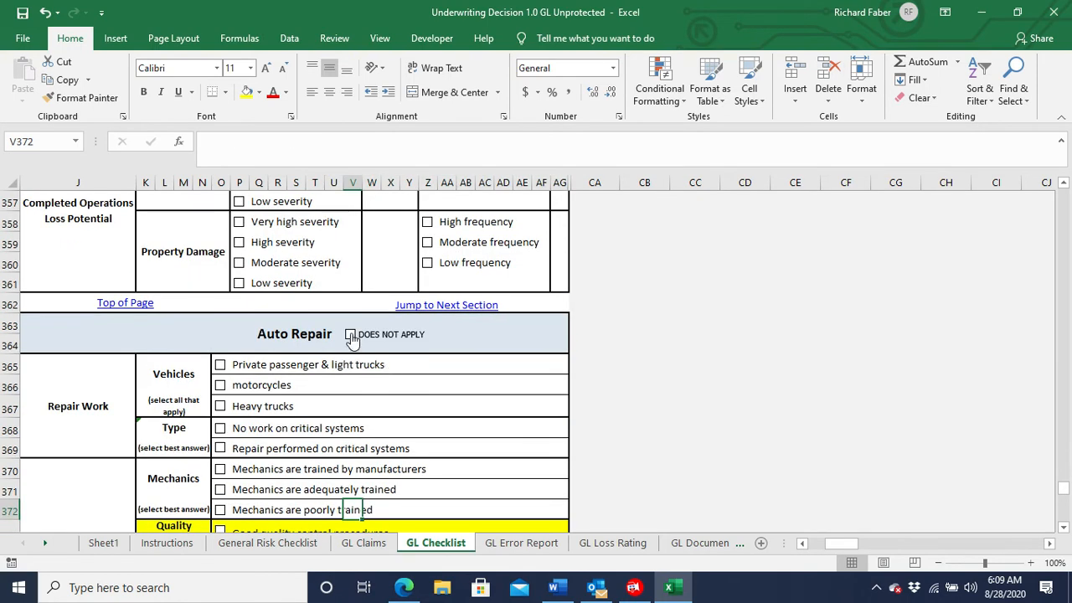
{"action": "left_click", "coordinate": [350, 334]}
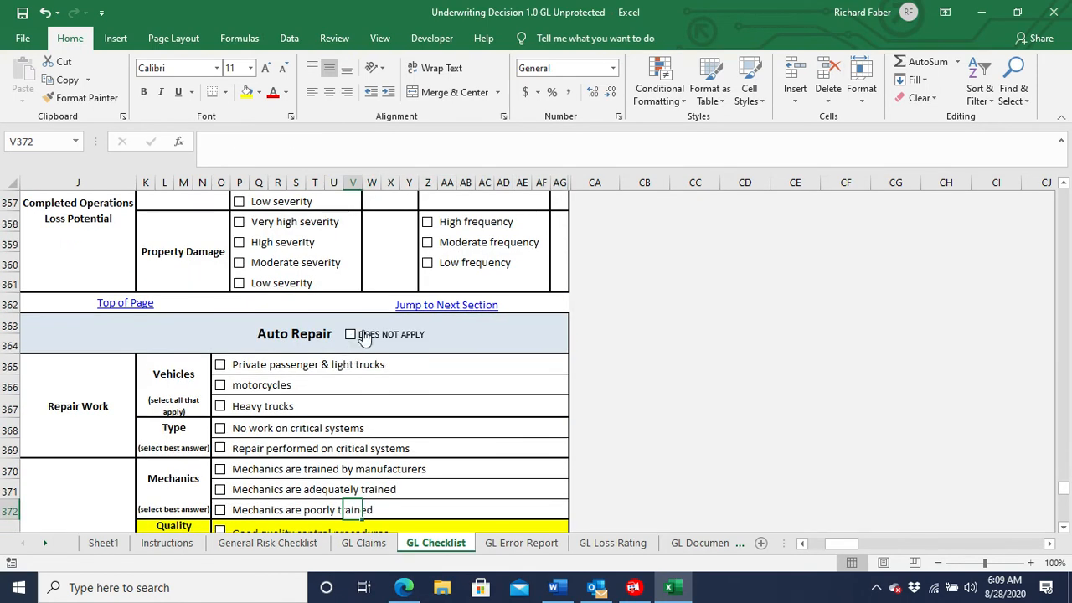
{"action": "left_click", "coordinate": [444, 307]}
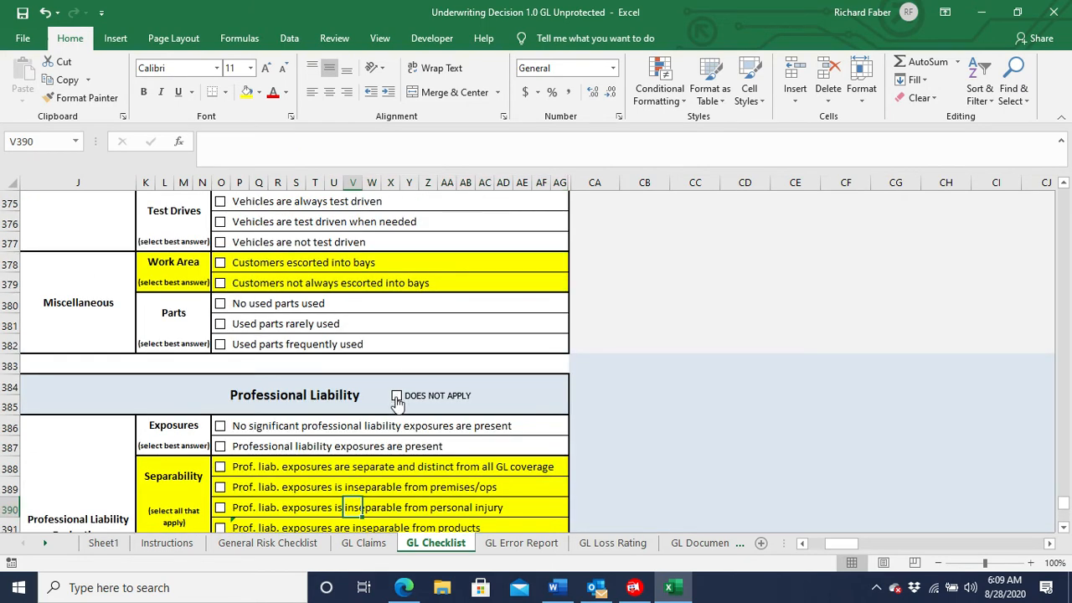
{"action": "scroll", "coordinate": [396, 403], "scroll_direction": "down", "scroll_amount": 4}
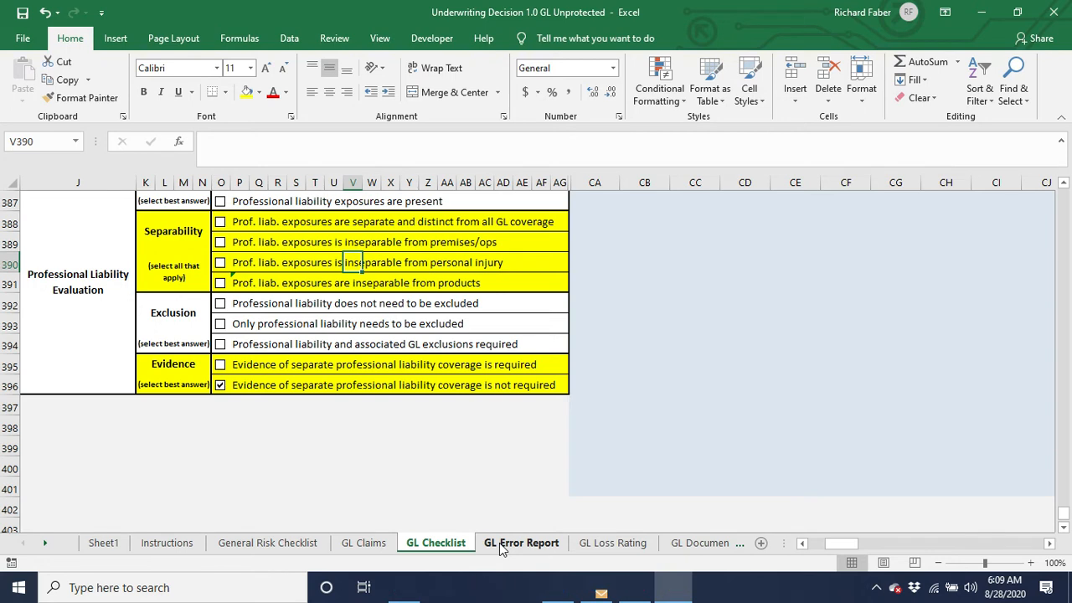
Check the GL Error Report from General Management through Personal & Advertising Injury, following the Advertising Level entry to its checklist answer and returning.
{"action": "left_click", "coordinate": [499, 543]}
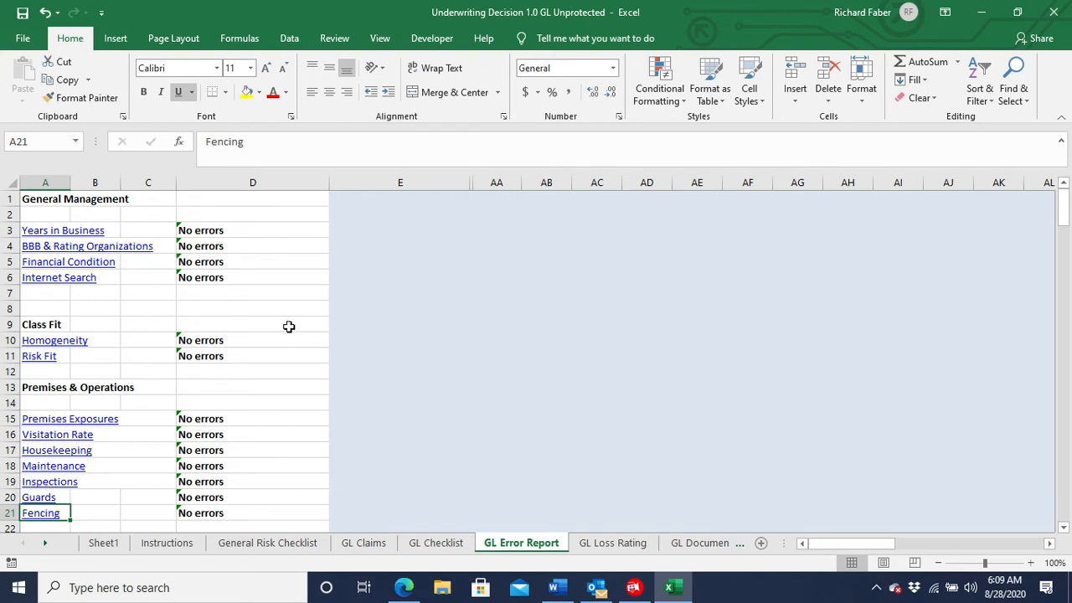
{"action": "scroll", "coordinate": [283, 261], "scroll_direction": "down", "scroll_amount": 3}
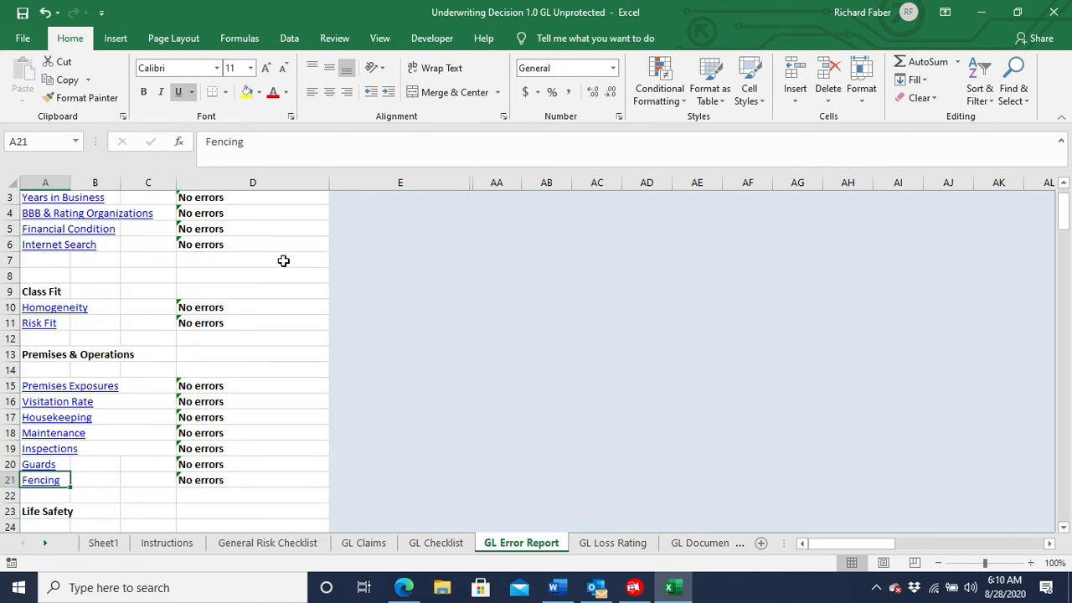
{"action": "scroll", "coordinate": [283, 261], "scroll_direction": "down", "scroll_amount": 1}
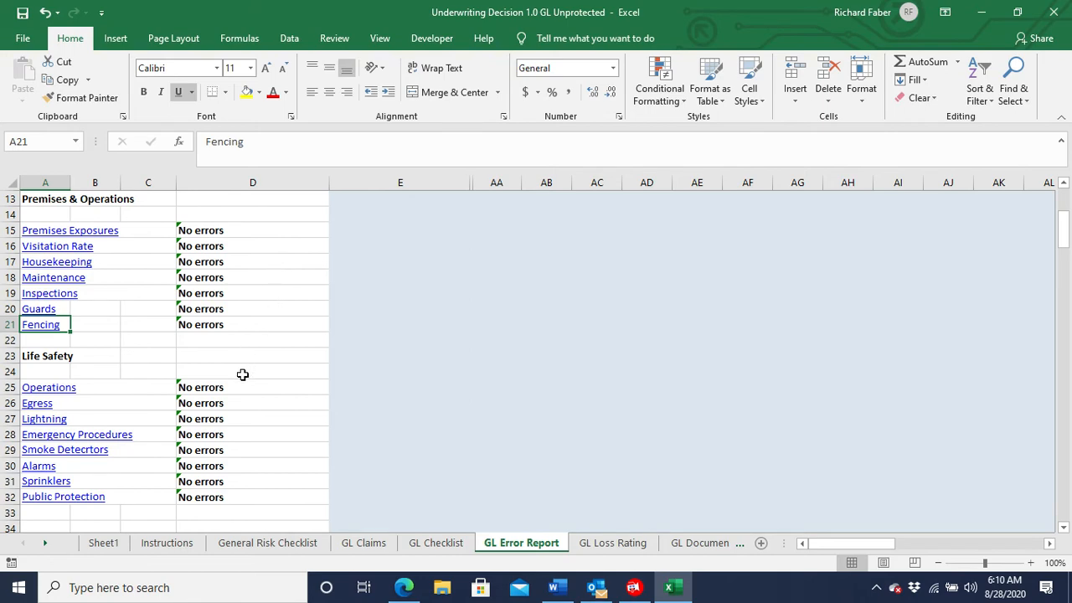
{"action": "scroll", "coordinate": [242, 375], "scroll_direction": "down", "scroll_amount": 5}
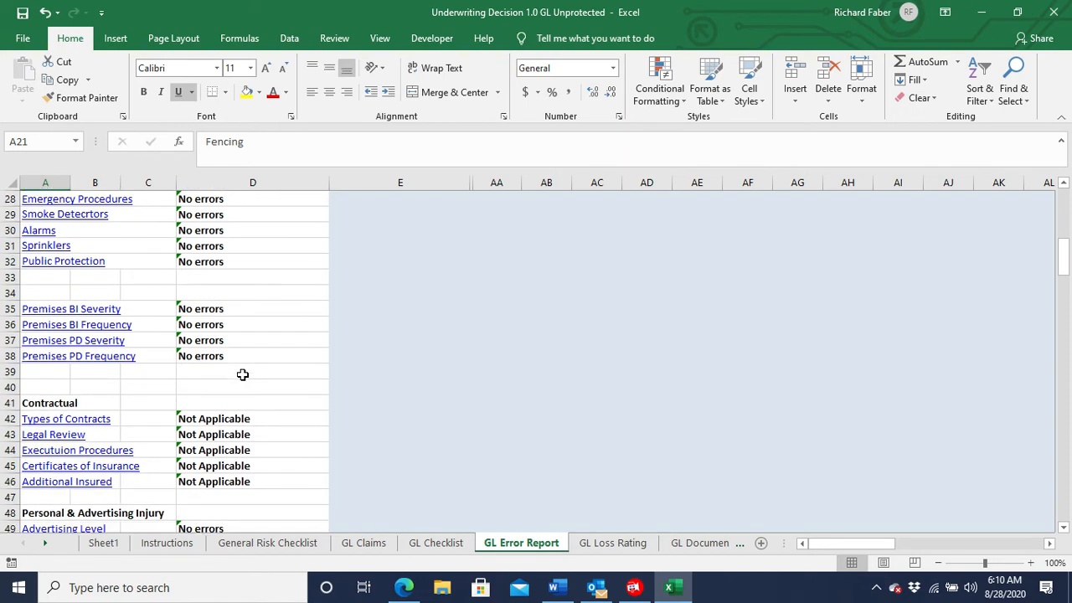
{"action": "scroll", "coordinate": [242, 374], "scroll_direction": "down", "scroll_amount": 4}
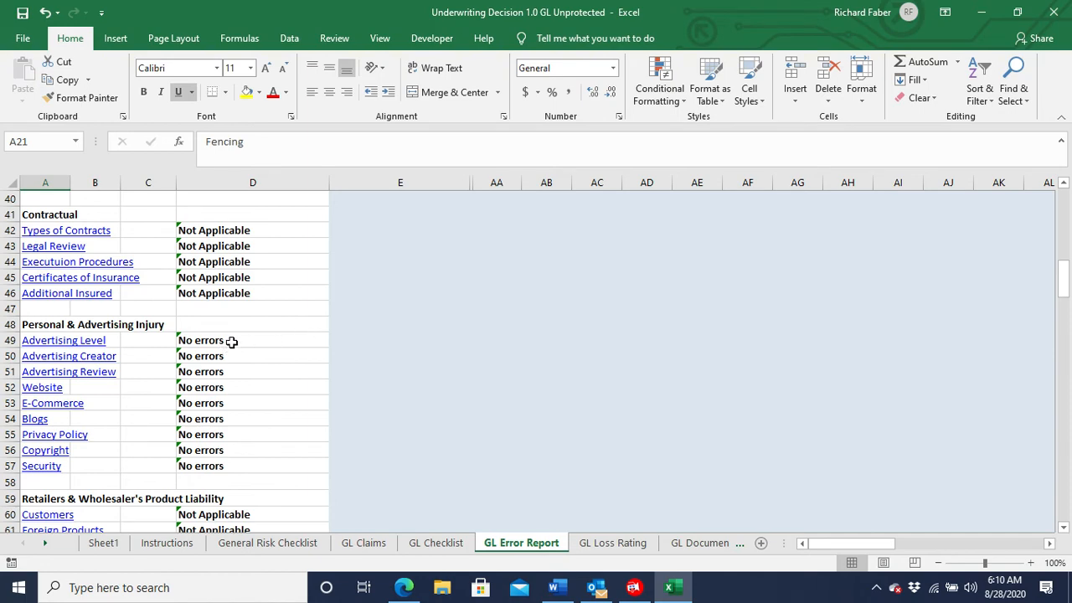
{"action": "left_click", "coordinate": [31, 344]}
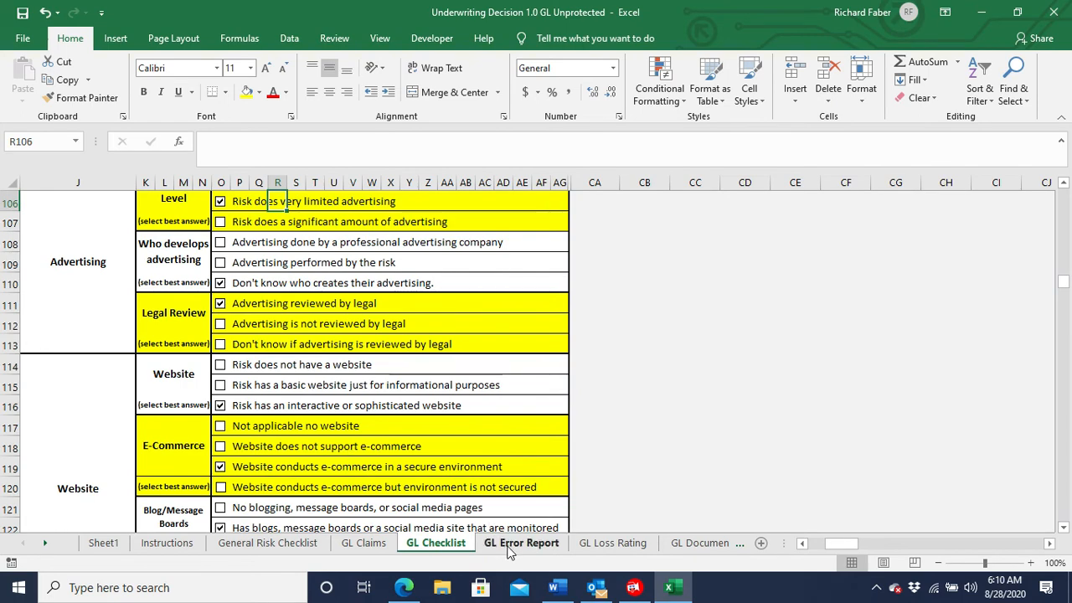
{"action": "left_click", "coordinate": [512, 550]}
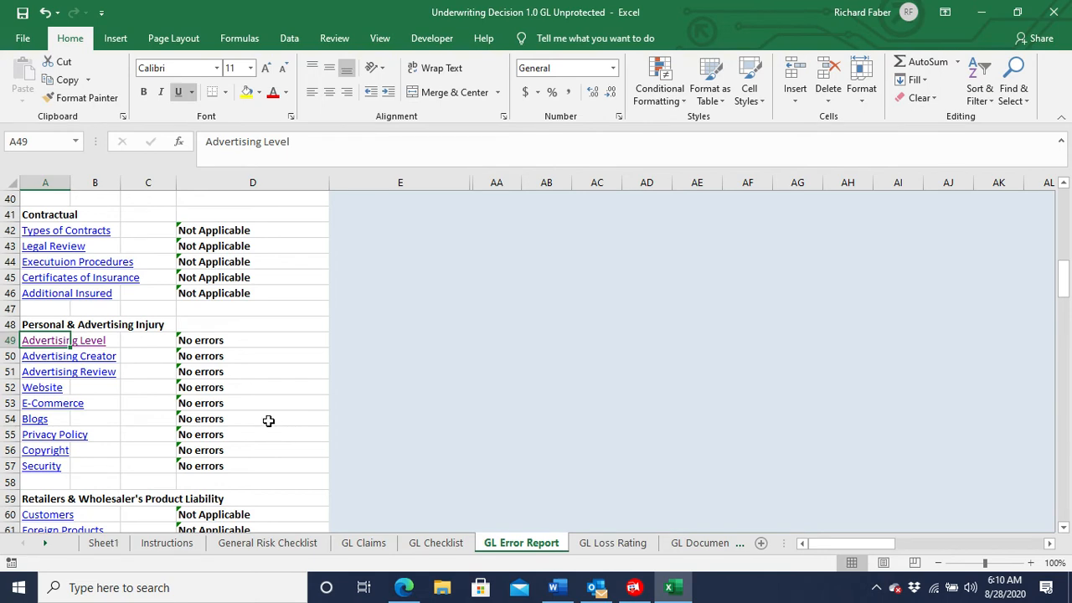
Check the remaining GL Error Report entries from Retailers & Wholesaler's Product Liability through Contractors for missing or conflicting answers.
{"action": "scroll", "coordinate": [266, 419], "scroll_direction": "down", "scroll_amount": 2}
{"action": "scroll", "coordinate": [266, 417], "scroll_direction": "down", "scroll_amount": 7}
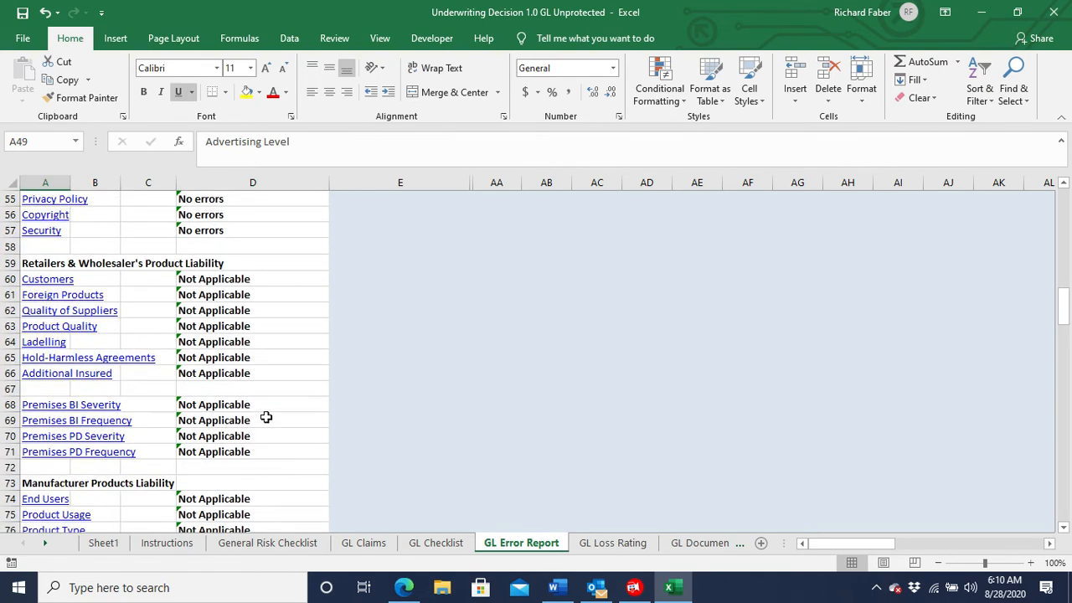
{"action": "scroll", "coordinate": [266, 417], "scroll_direction": "down", "scroll_amount": 5}
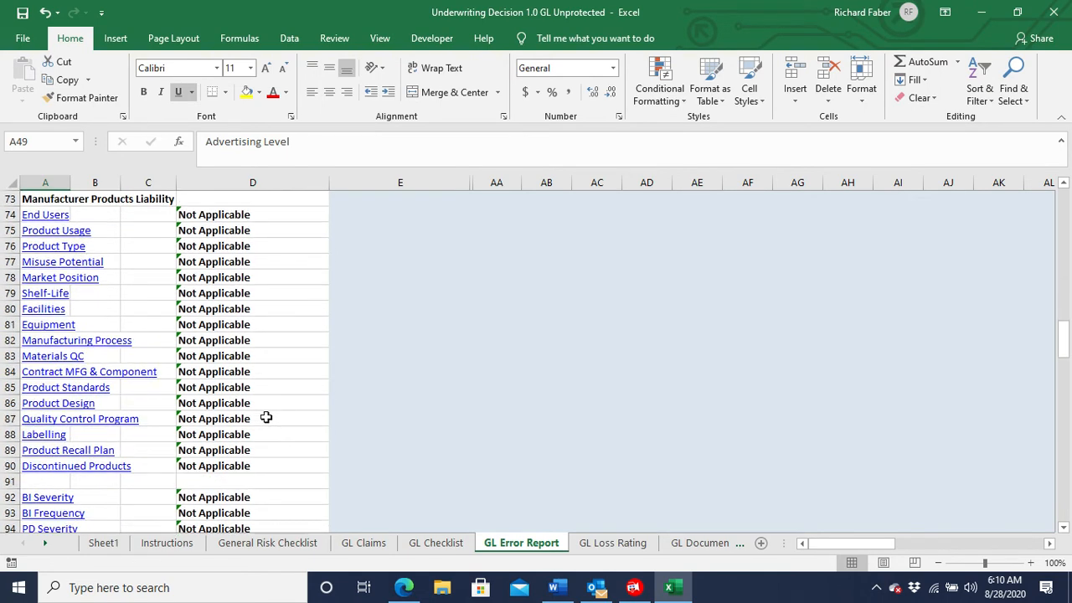
{"action": "scroll", "coordinate": [265, 417], "scroll_direction": "down", "scroll_amount": 4}
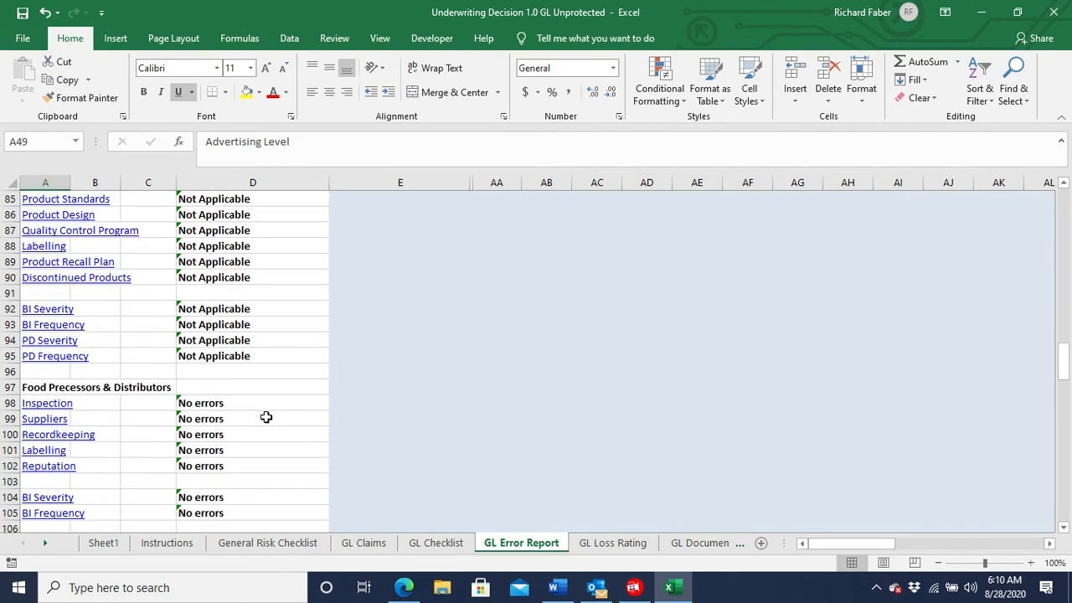
{"action": "scroll", "coordinate": [265, 417], "scroll_direction": "down", "scroll_amount": 2}
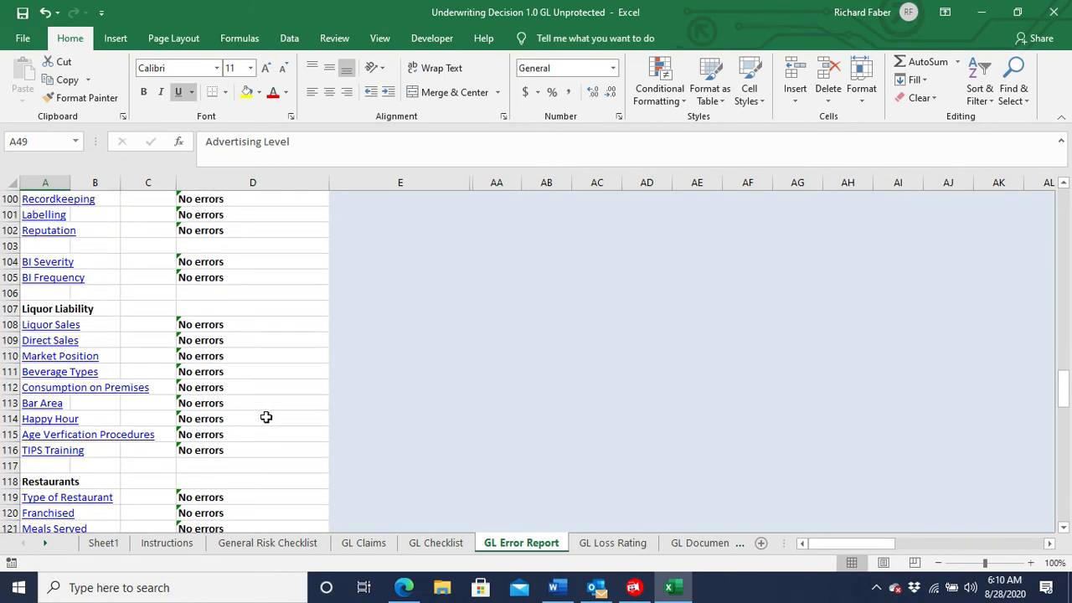
{"action": "scroll", "coordinate": [266, 417], "scroll_direction": "down", "scroll_amount": 7}
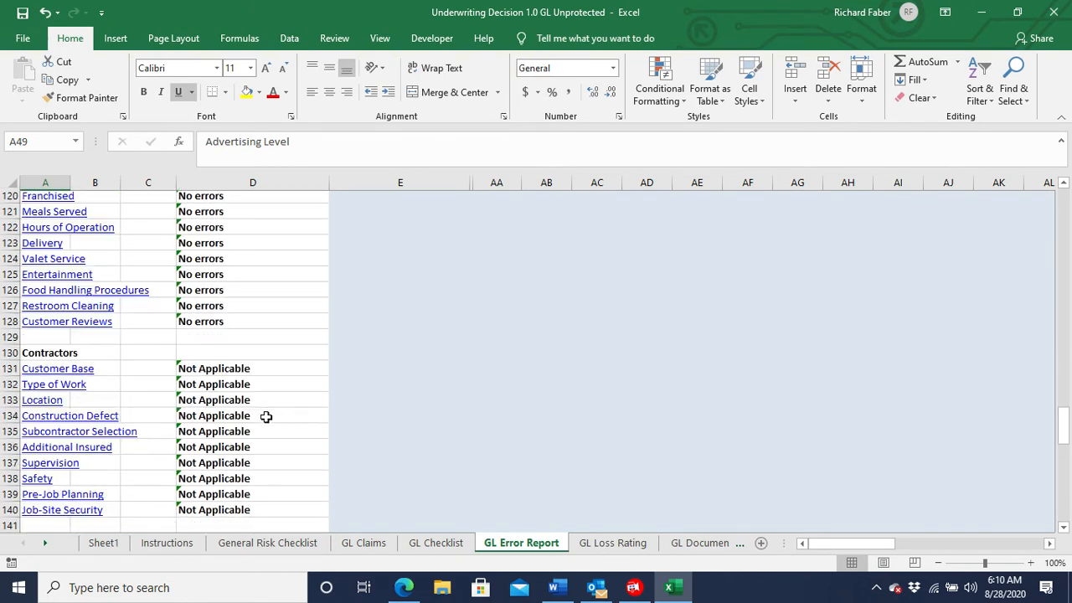
Finish checking the GL Error Report through Overall Risk Assessment and set the Manual Premium to 36500 on the GL Loss Rating sheet.
{"action": "scroll", "coordinate": [265, 418], "scroll_direction": "down", "scroll_amount": 7}
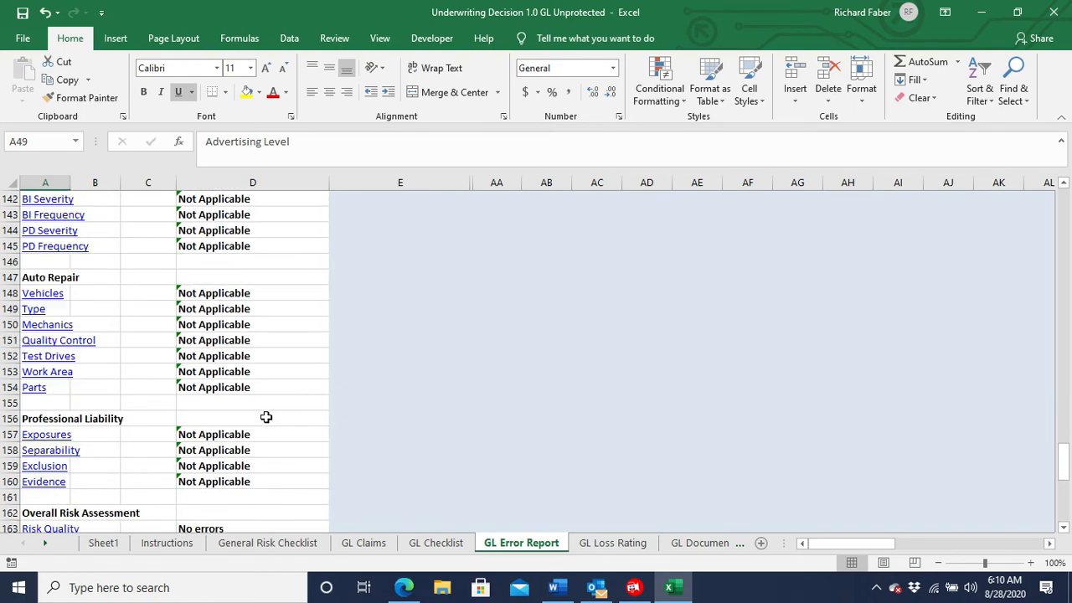
{"action": "scroll", "coordinate": [265, 417], "scroll_direction": "down", "scroll_amount": 2}
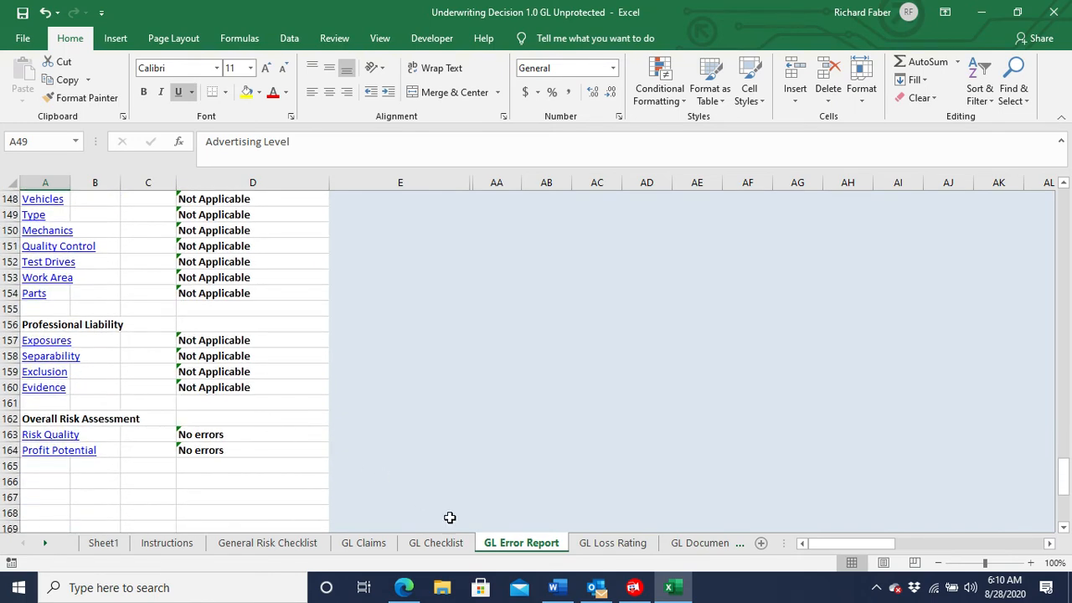
{"action": "left_click", "coordinate": [586, 545]}
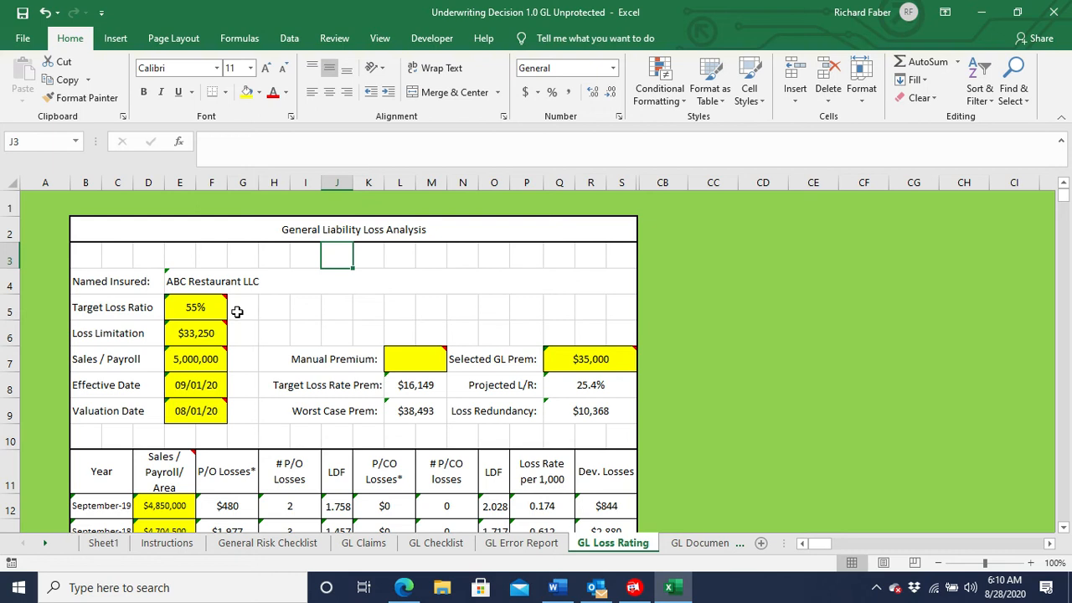
{"action": "left_click", "coordinate": [415, 362]}
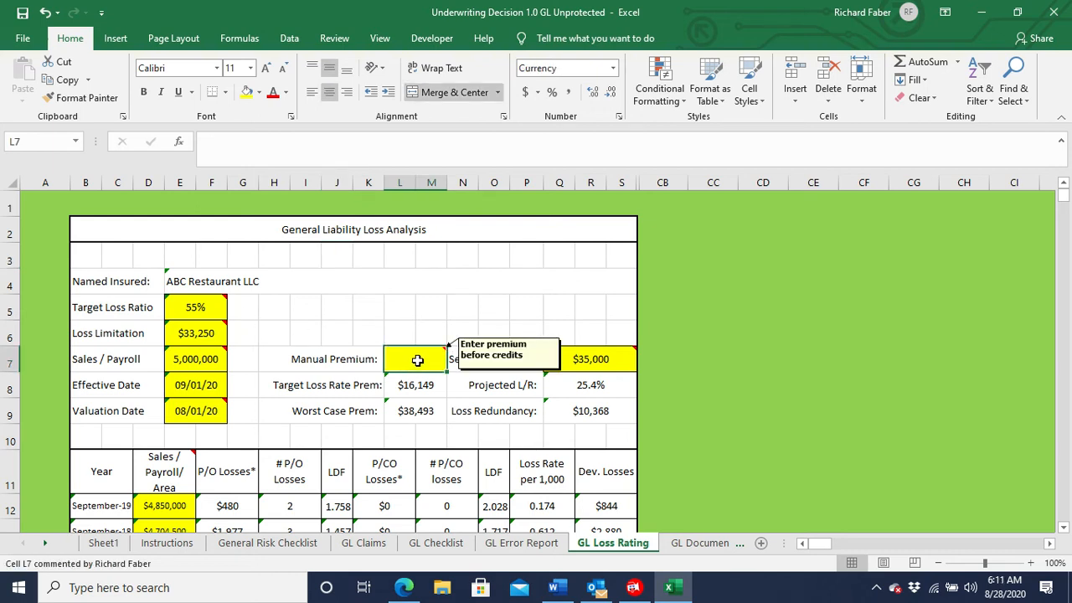
{"action": "type", "text": "36500"}
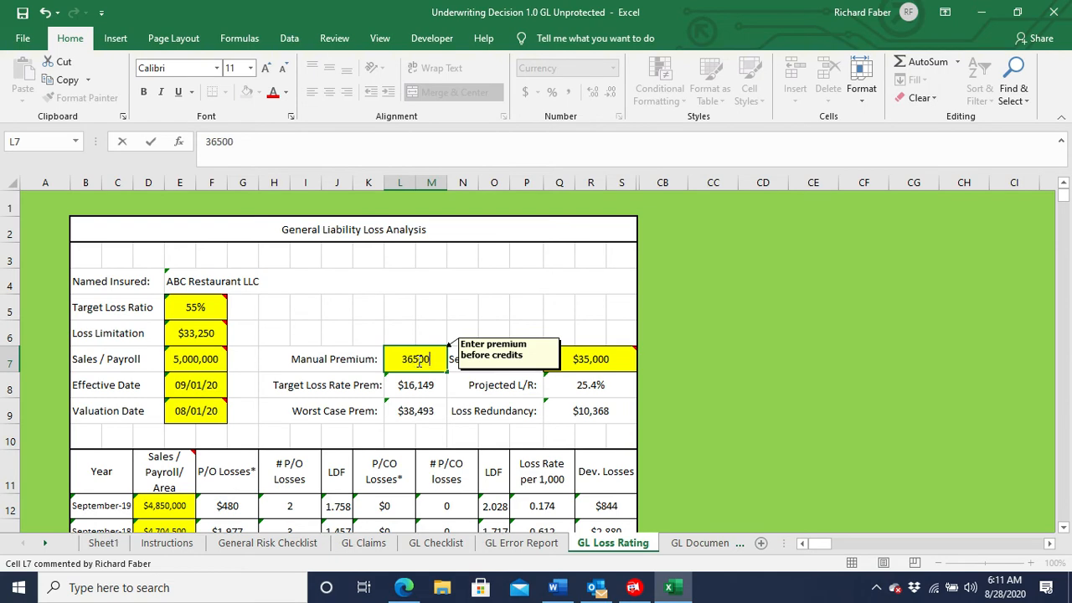
{"action": "left_click", "coordinate": [282, 352]}
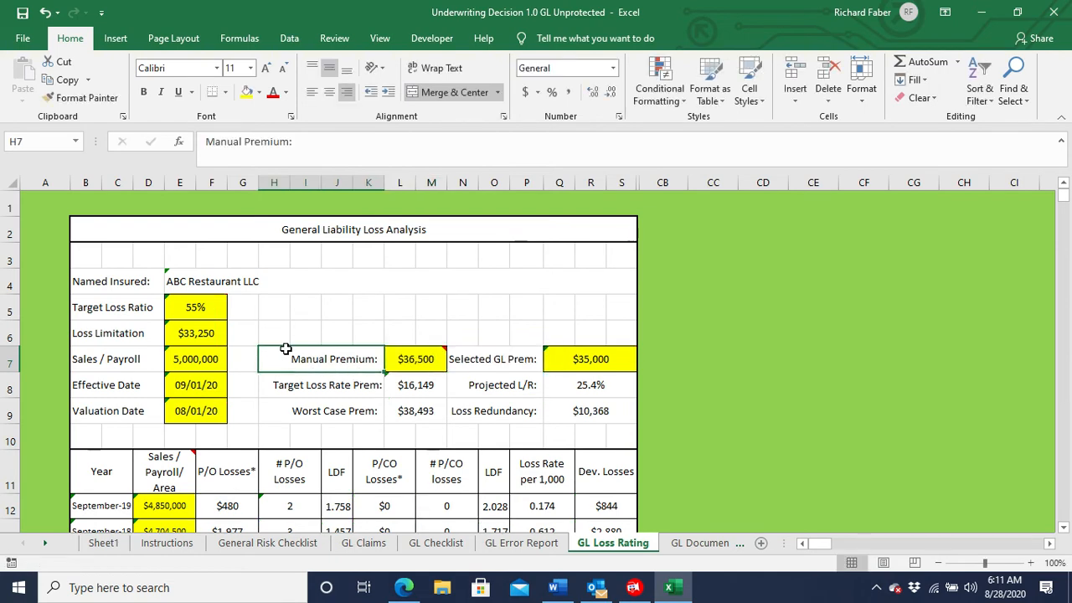
Review the yearly losses, loss rates, trends and Loss Analysis narrative on the GL Loss Rating sheet.
{"action": "scroll", "coordinate": [284, 346], "scroll_direction": "down", "scroll_amount": 1}
{"action": "scroll", "coordinate": [285, 345], "scroll_direction": "down", "scroll_amount": 1}
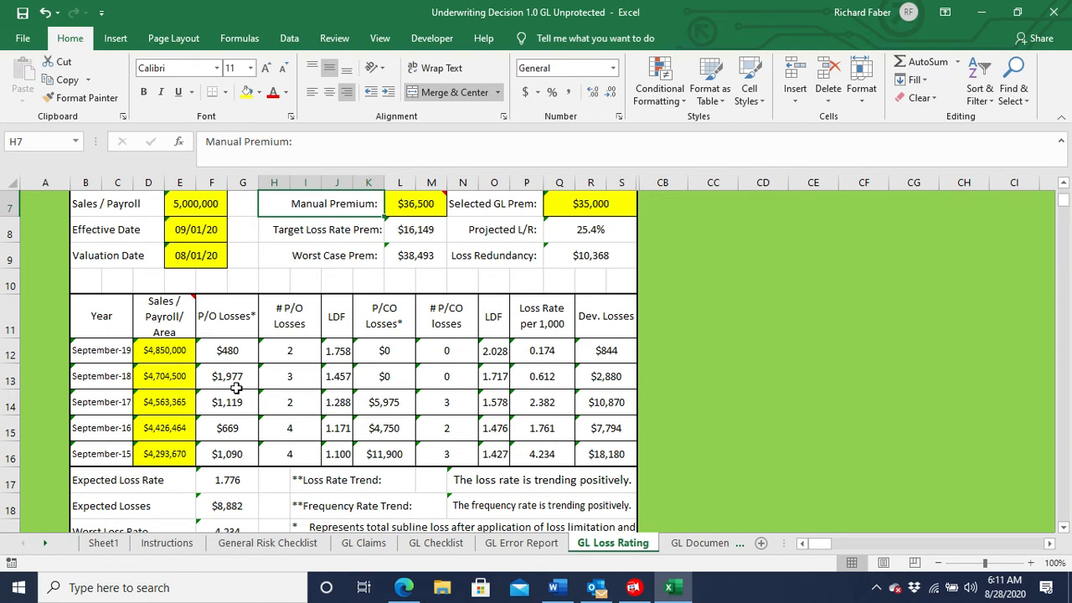
{"action": "scroll", "coordinate": [237, 389], "scroll_direction": "down", "scroll_amount": 2}
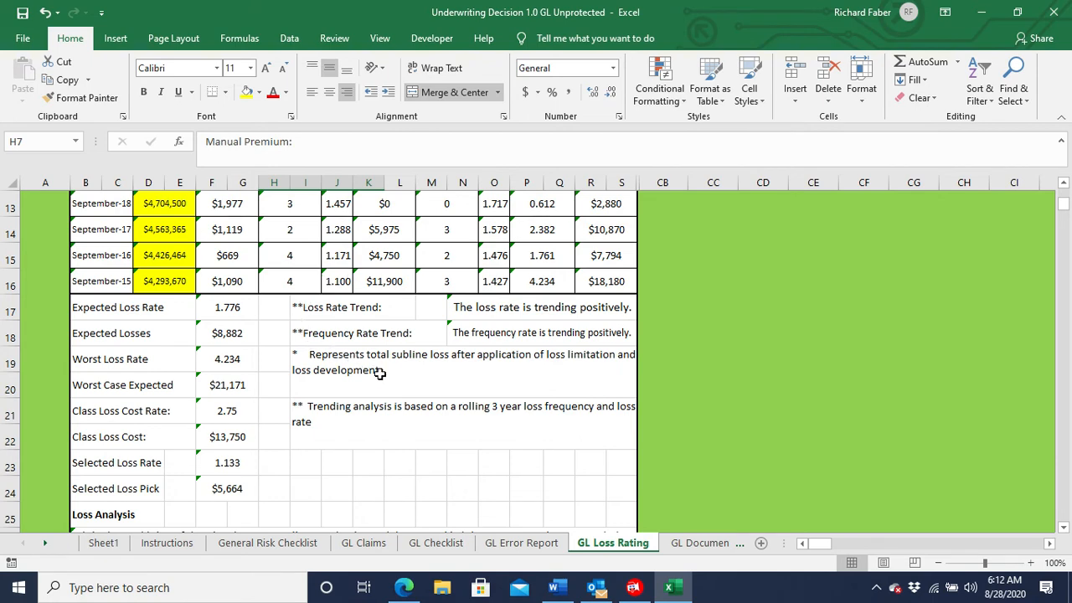
{"action": "scroll", "coordinate": [378, 392], "scroll_direction": "down", "scroll_amount": 2}
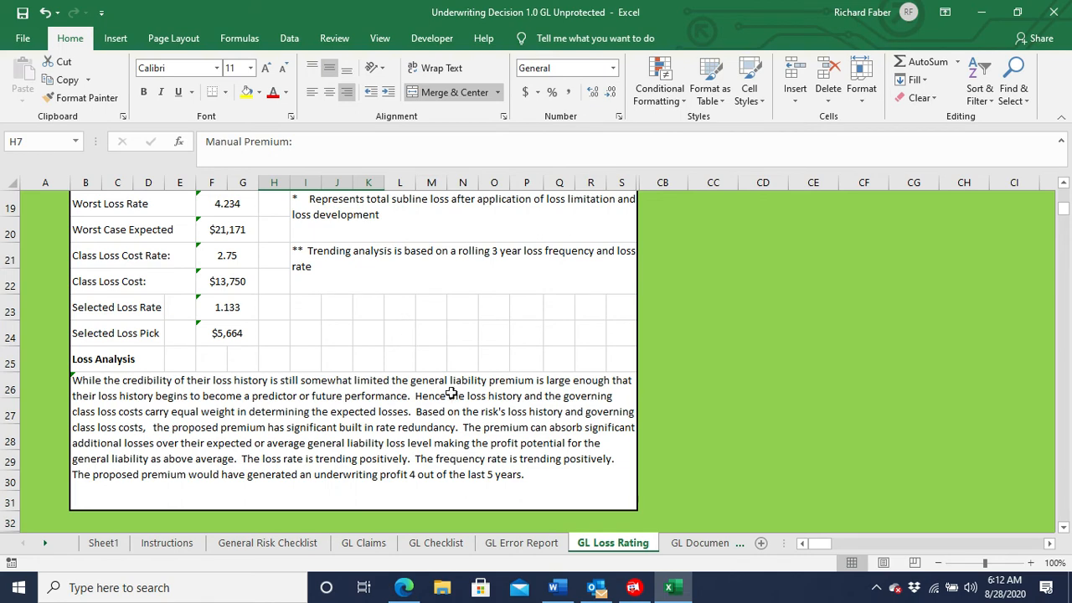
Copy the entire underwriting analysis from the GL Documentation sheet and paste it as text only into a blank Word document.
{"action": "left_click", "coordinate": [689, 544]}
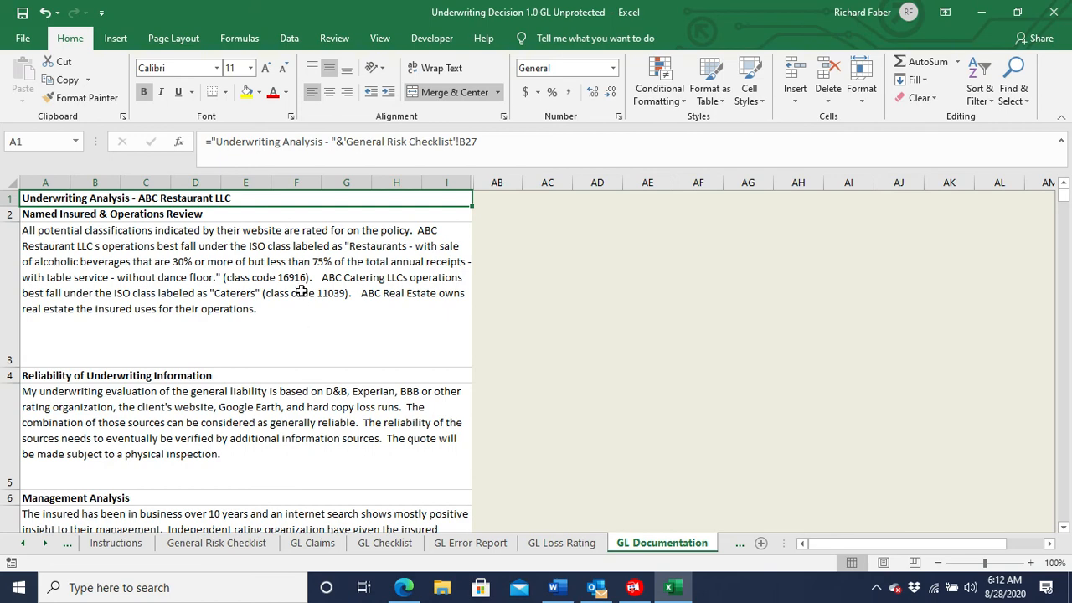
{"action": "left_click_drag", "start_coordinate": [333, 201], "coordinate": [263, 510]}
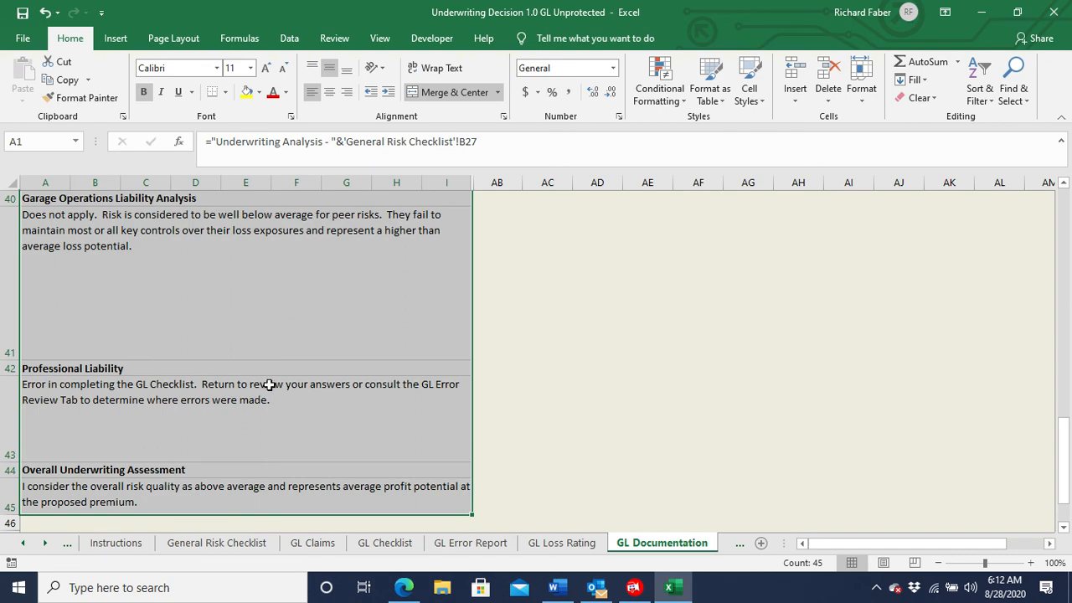
{"action": "right_click", "coordinate": [297, 338]}
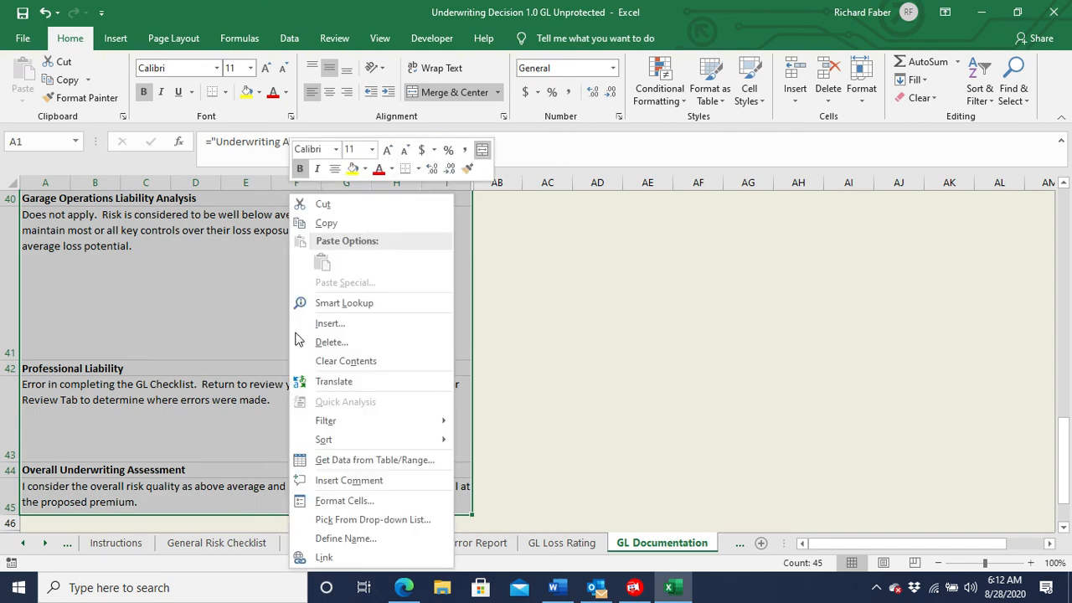
{"action": "left_click", "coordinate": [330, 226]}
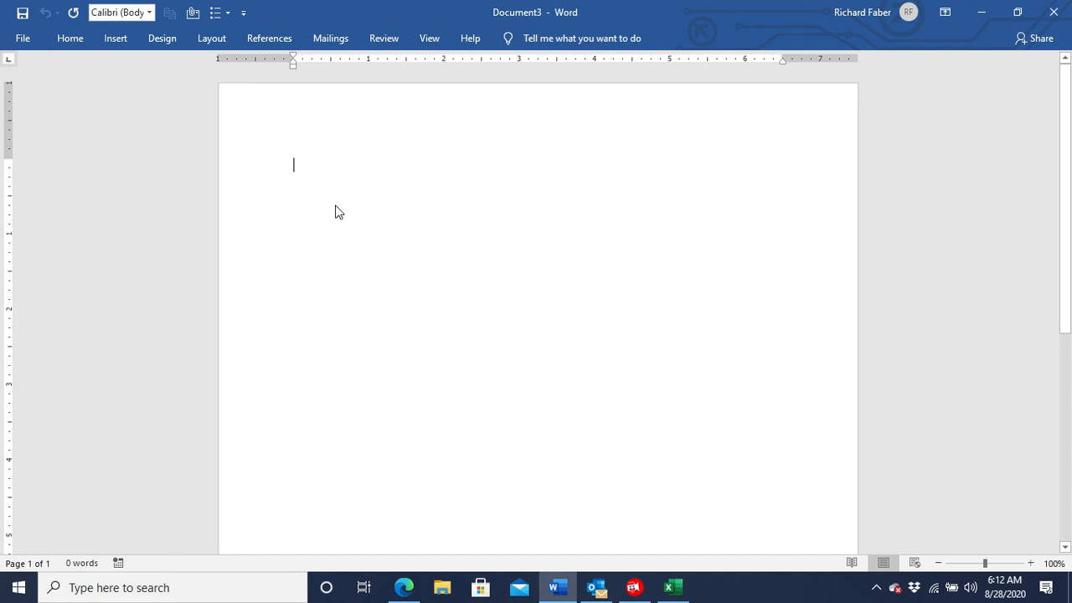
{"action": "right_click", "coordinate": [295, 173]}
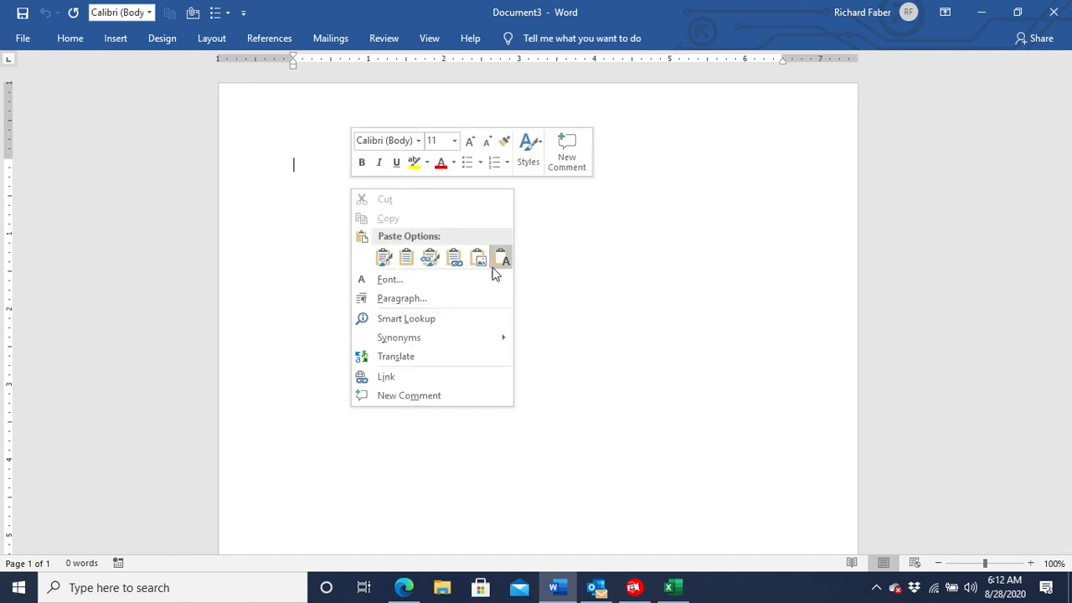
{"action": "left_click", "coordinate": [501, 257]}
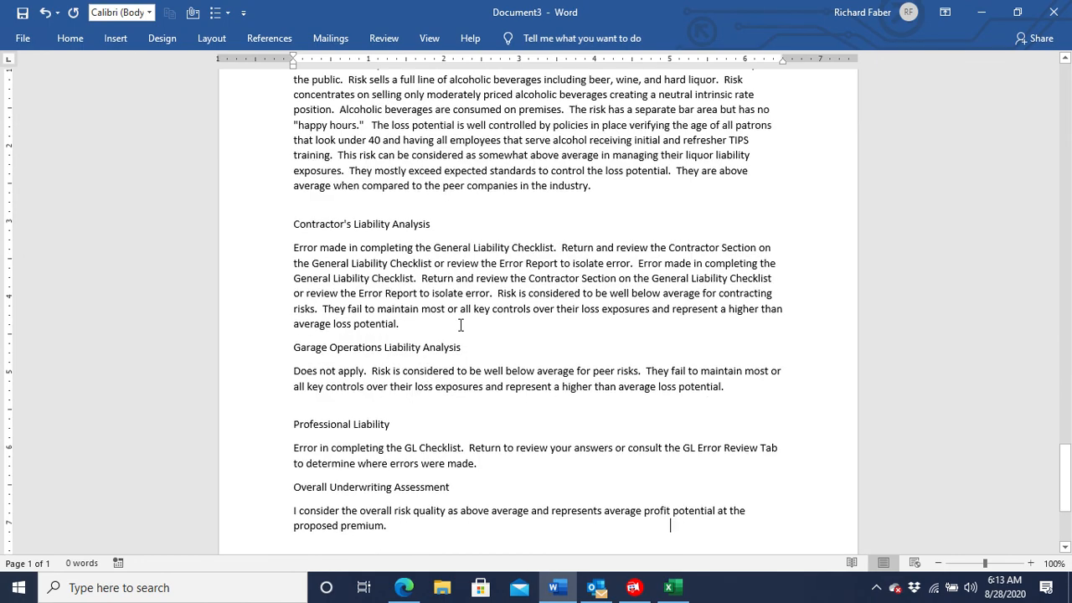
Add the paragraph "The underwriter has eaten here many times and has found them to be well managed." at the end of Management Analysis.
{"action": "scroll", "coordinate": [469, 277], "scroll_direction": "up", "scroll_amount": 15}
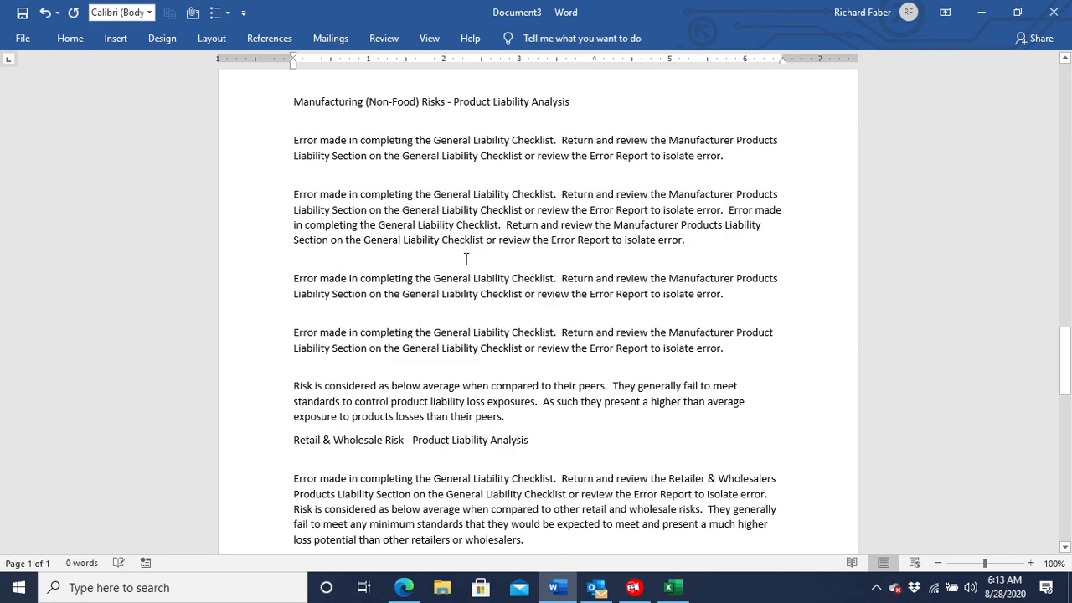
{"action": "scroll", "coordinate": [474, 266], "scroll_direction": "up", "scroll_amount": 15}
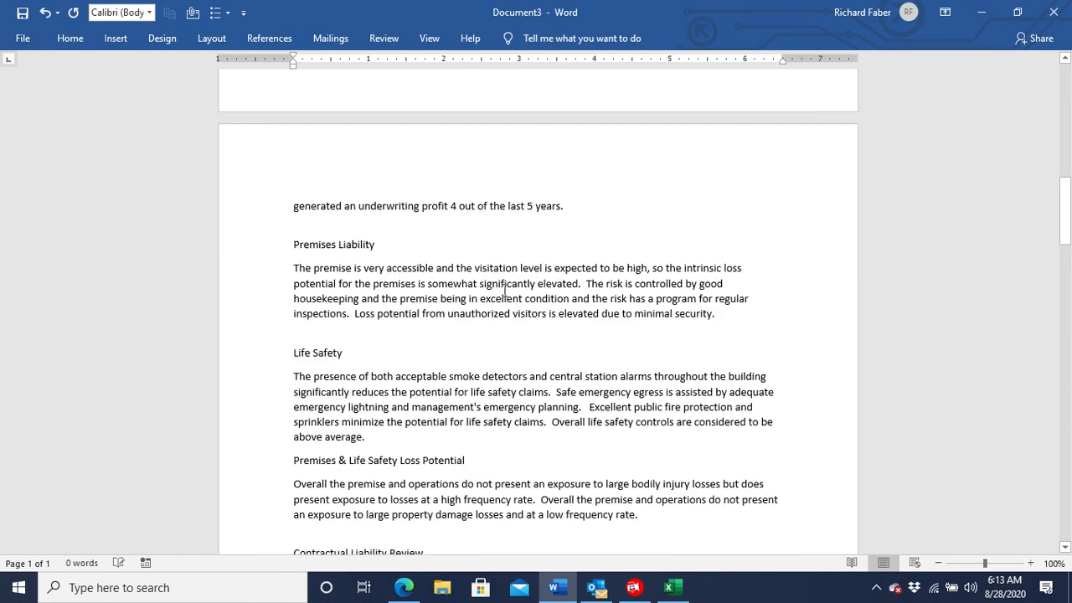
{"action": "scroll", "coordinate": [505, 312], "scroll_direction": "up", "scroll_amount": 4}
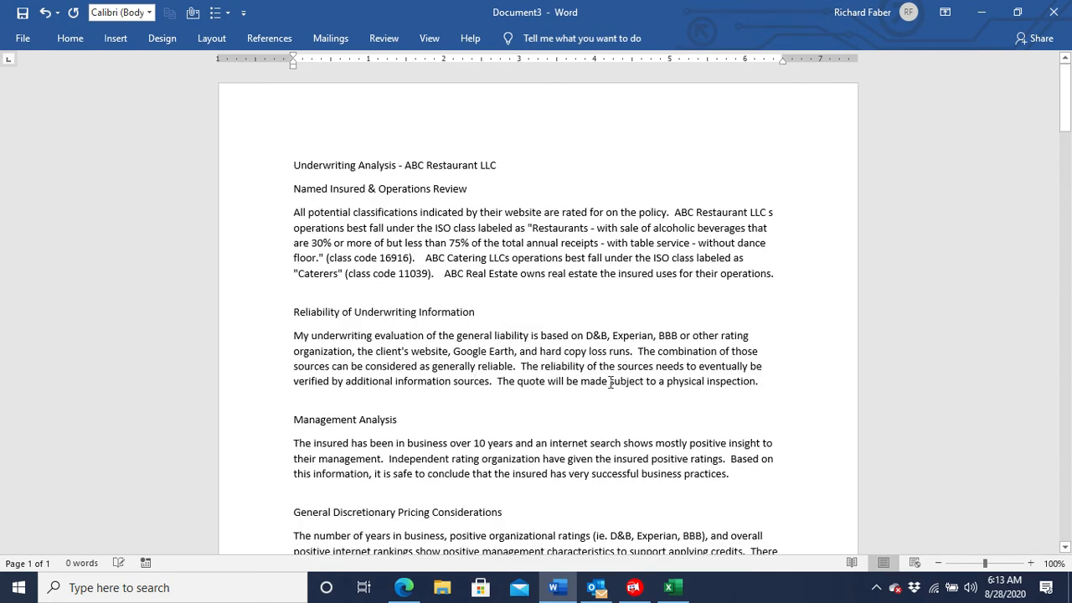
{"action": "left_click", "coordinate": [743, 476]}
{"action": "key", "text": "Return"}
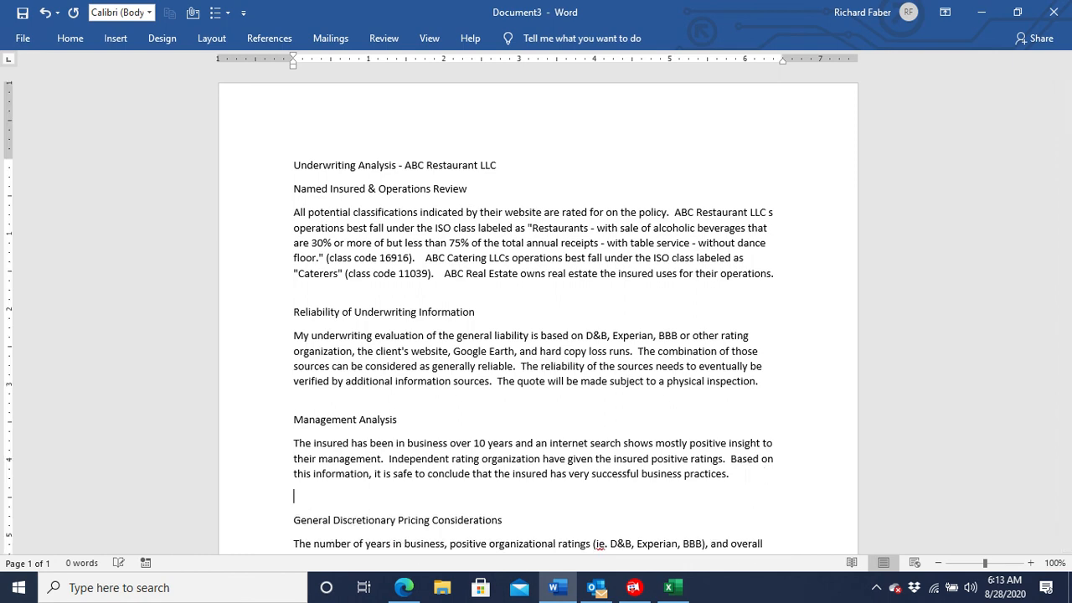
{"action": "type", "text": "The underwriter has"}
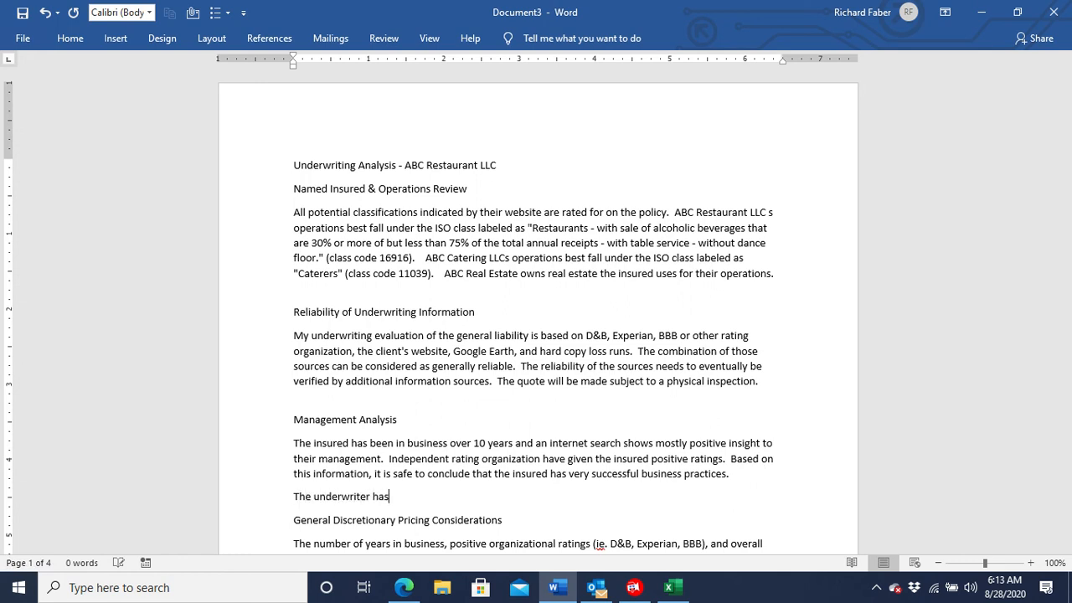
{"action": "type", "text": " eaten her"}
{"action": "type", "text": "e ma"}
{"action": "type", "text": "ny y"}
{"action": "type", "text": "times and"}
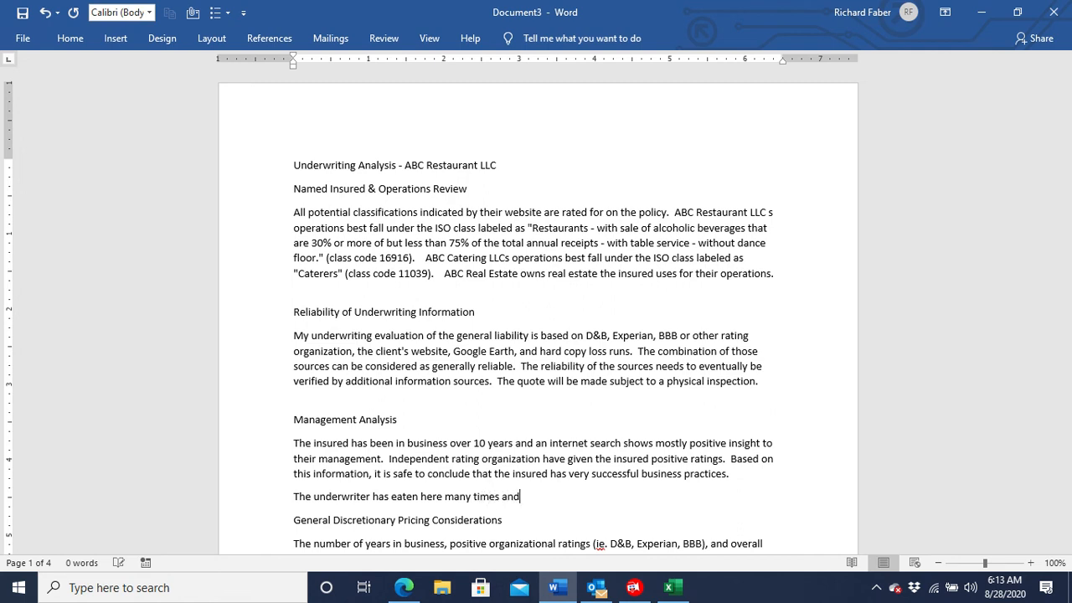
{"action": "type", "text": " has fu"}
{"action": "key", "text": "BackSpace"}
{"action": "type", "text": "ou"}
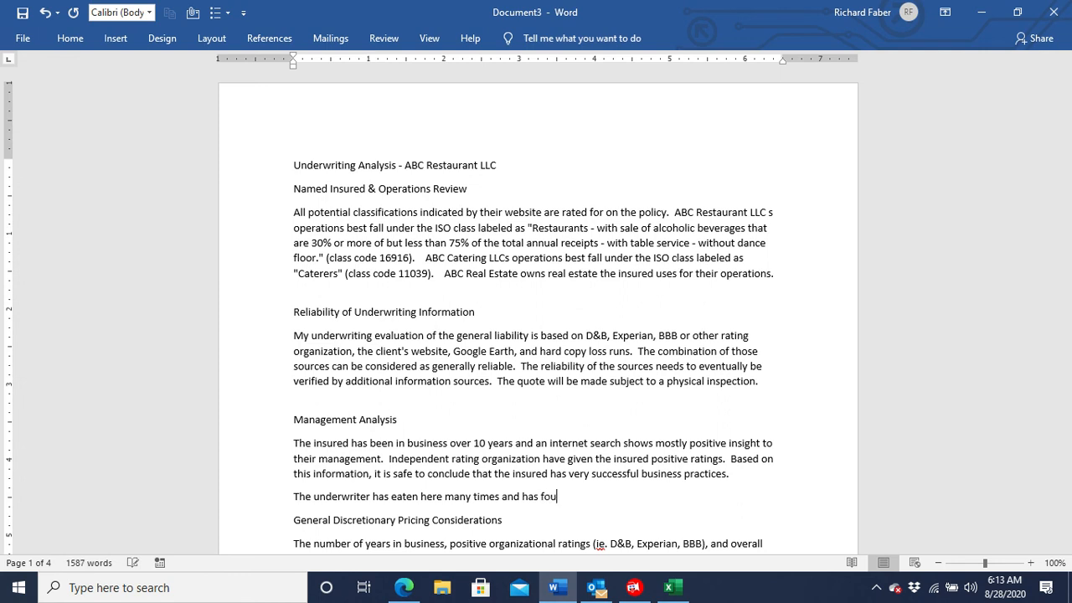
{"action": "type", "text": "nd them"}
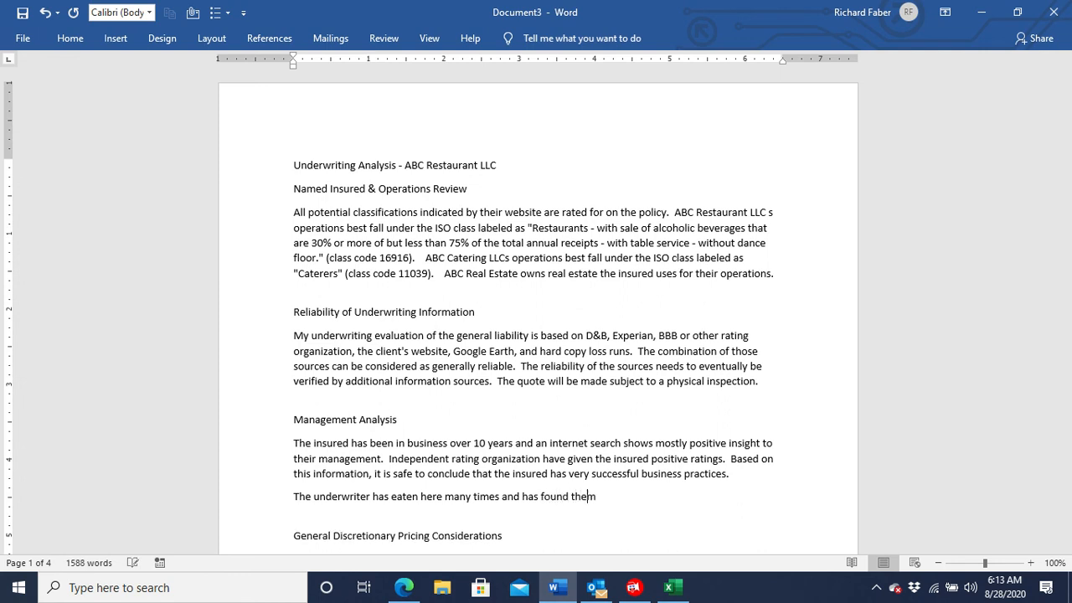
{"action": "type", "text": " to be well managed."}
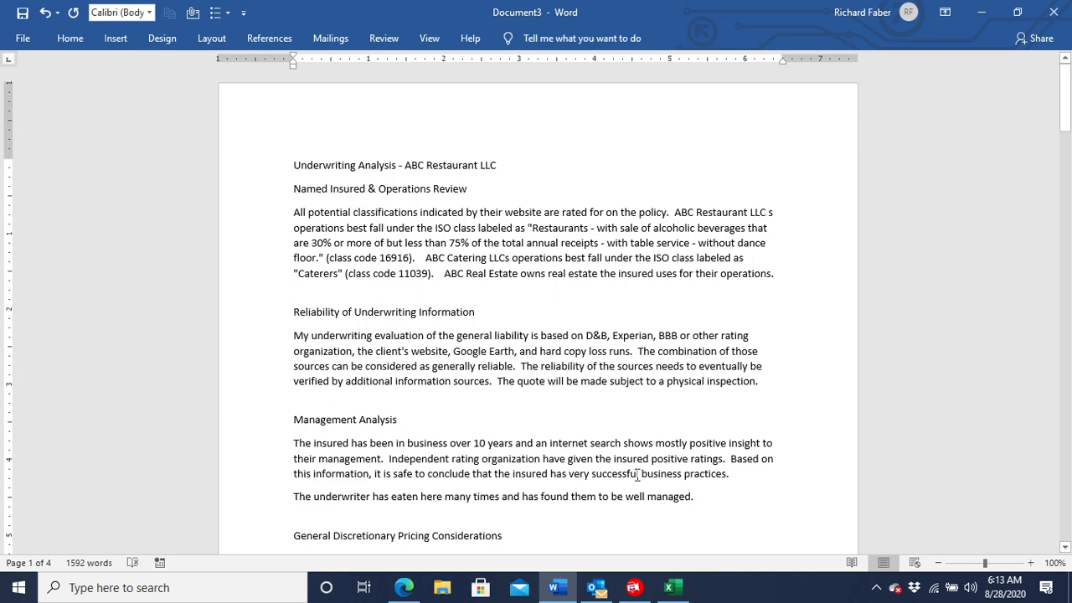
Delete the inapplicable Manufacturing (Non-Food) and Retail & Wholesale product liability sections from the analysis.
{"action": "scroll", "coordinate": [576, 452], "scroll_direction": "down", "scroll_amount": 3}
{"action": "scroll", "coordinate": [574, 453], "scroll_direction": "down", "scroll_amount": 8}
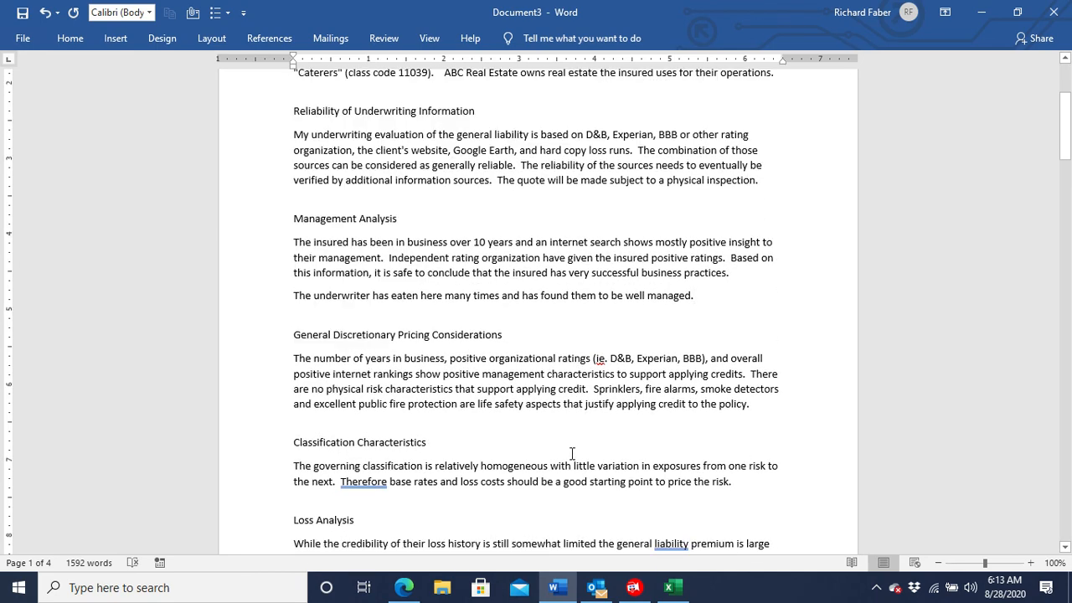
{"action": "scroll", "coordinate": [568, 457], "scroll_direction": "down", "scroll_amount": 11}
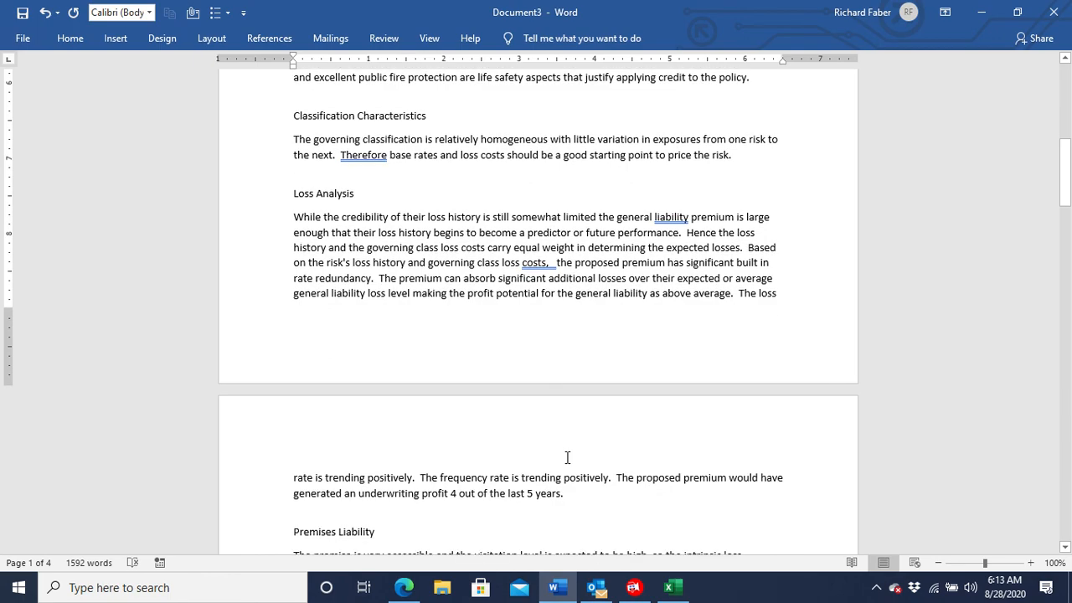
{"action": "scroll", "coordinate": [567, 458], "scroll_direction": "down", "scroll_amount": 3}
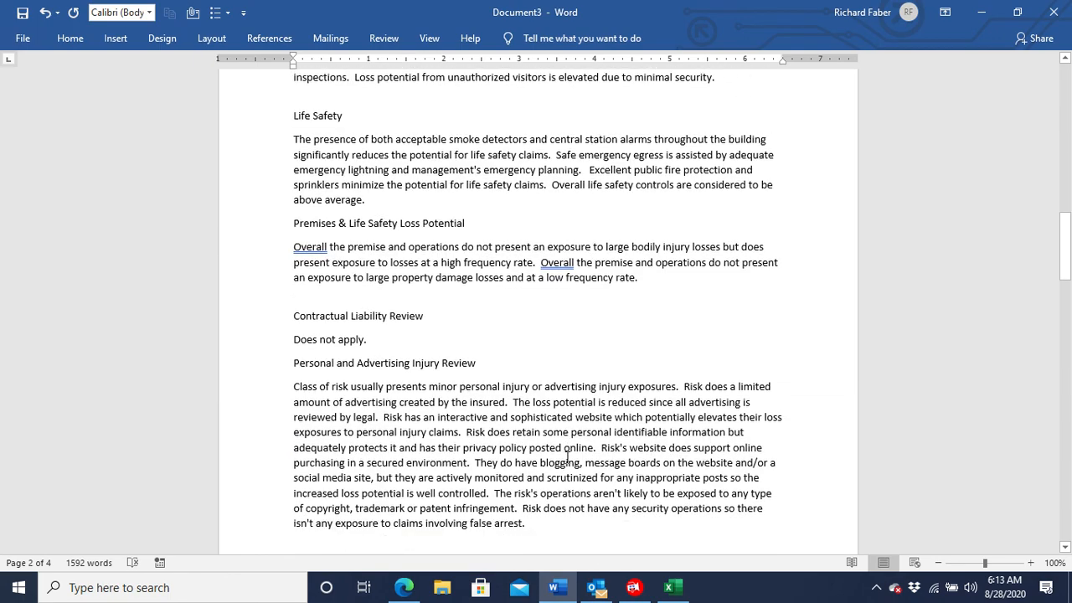
{"action": "scroll", "coordinate": [567, 457], "scroll_direction": "up", "scroll_amount": 2}
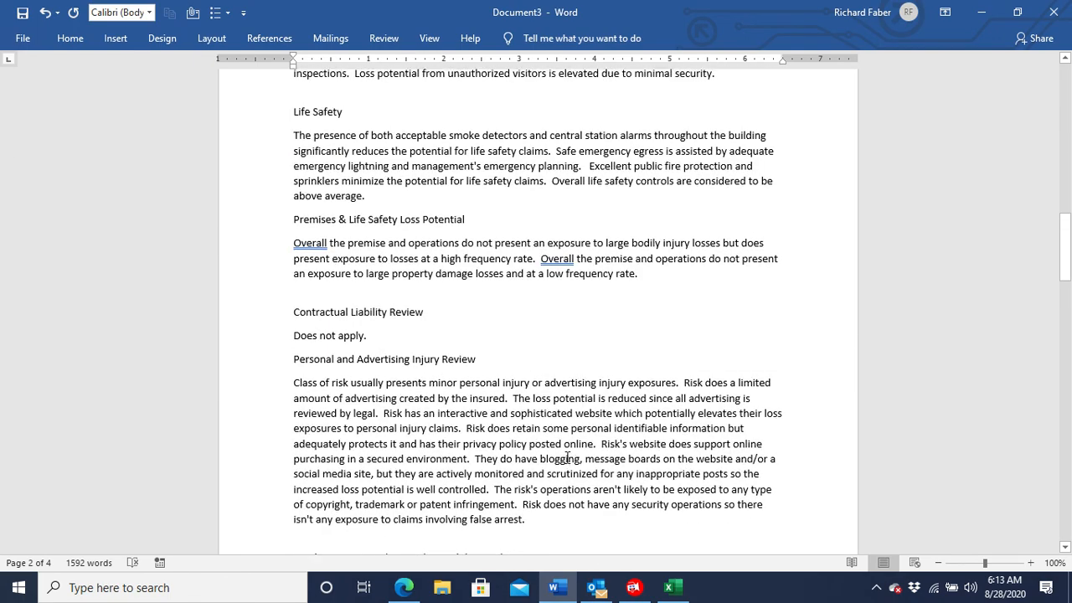
{"action": "scroll", "coordinate": [567, 457], "scroll_direction": "down", "scroll_amount": 9}
{"action": "scroll", "coordinate": [567, 457], "scroll_direction": "down", "scroll_amount": 2}
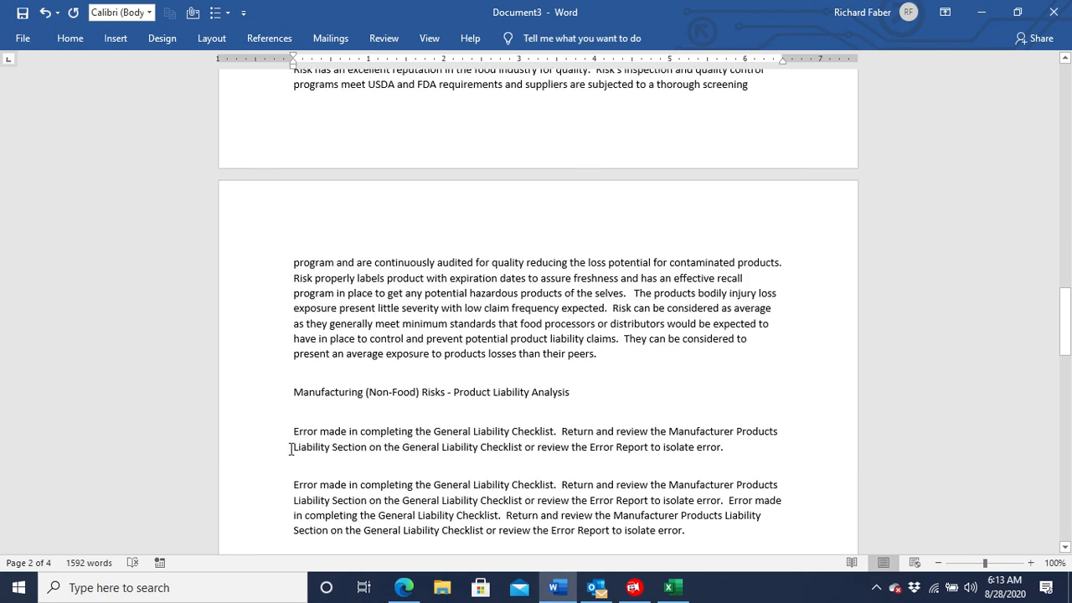
{"action": "left_click_drag", "start_coordinate": [293, 392], "coordinate": [410, 515]}
{"action": "scroll", "coordinate": [419, 515], "scroll_direction": "down", "scroll_amount": 10}
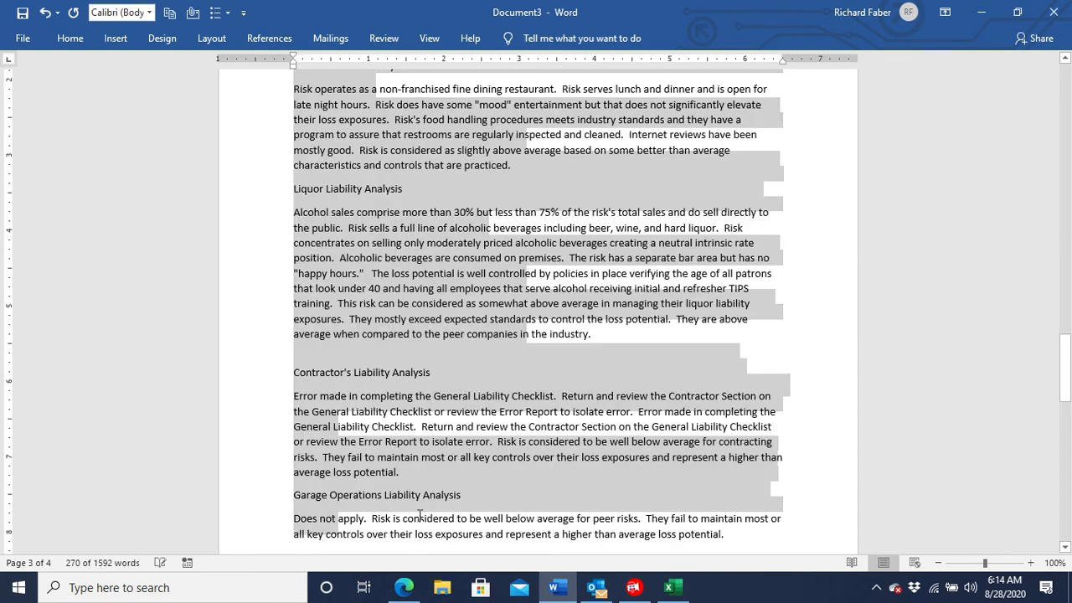
{"action": "left_click", "coordinate": [419, 516]}
Delete the Contractor's Liability, Garage Operations Liability and Professional Liability sections preceding the Overall Underwriting Assessment.
{"action": "scroll", "coordinate": [390, 485], "scroll_direction": "down", "scroll_amount": 2}
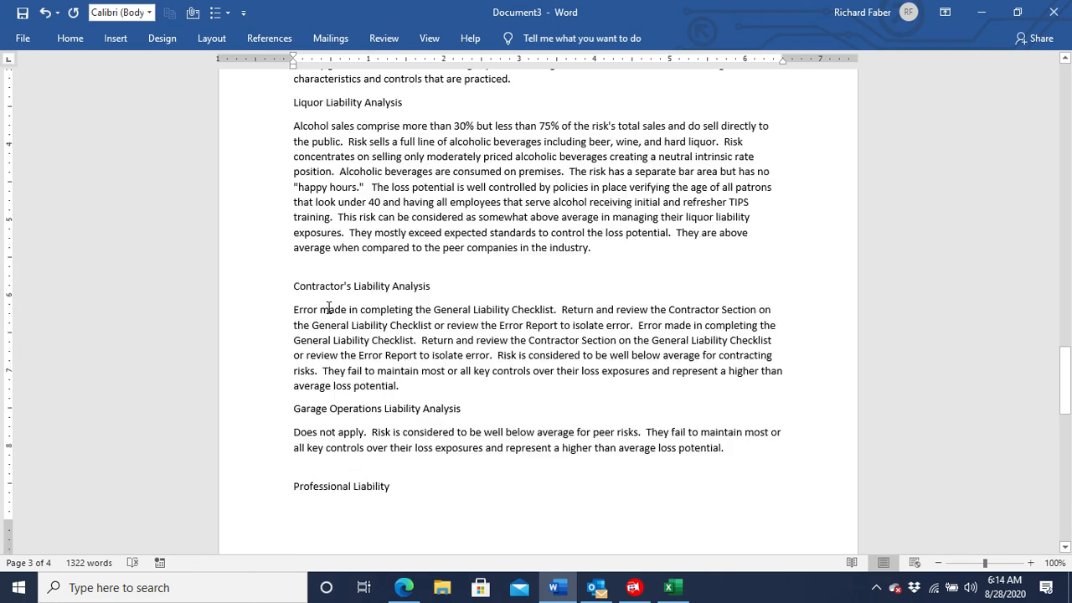
{"action": "left_click_drag", "start_coordinate": [294, 286], "coordinate": [798, 423]}
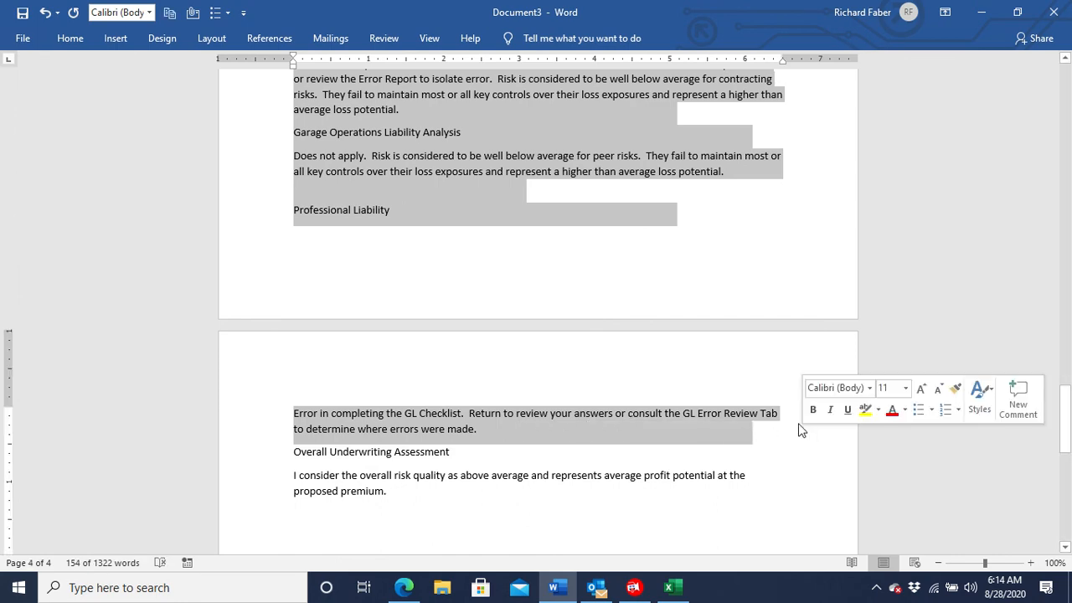
{"action": "key", "text": "Delete"}
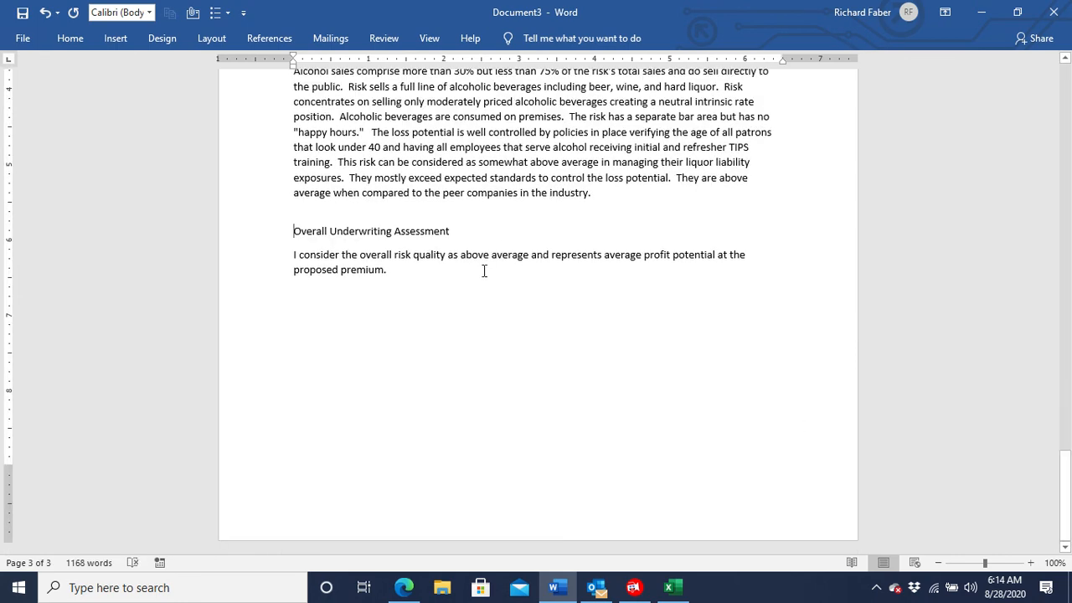
{"action": "scroll", "coordinate": [484, 271], "scroll_direction": "up", "scroll_amount": 20}
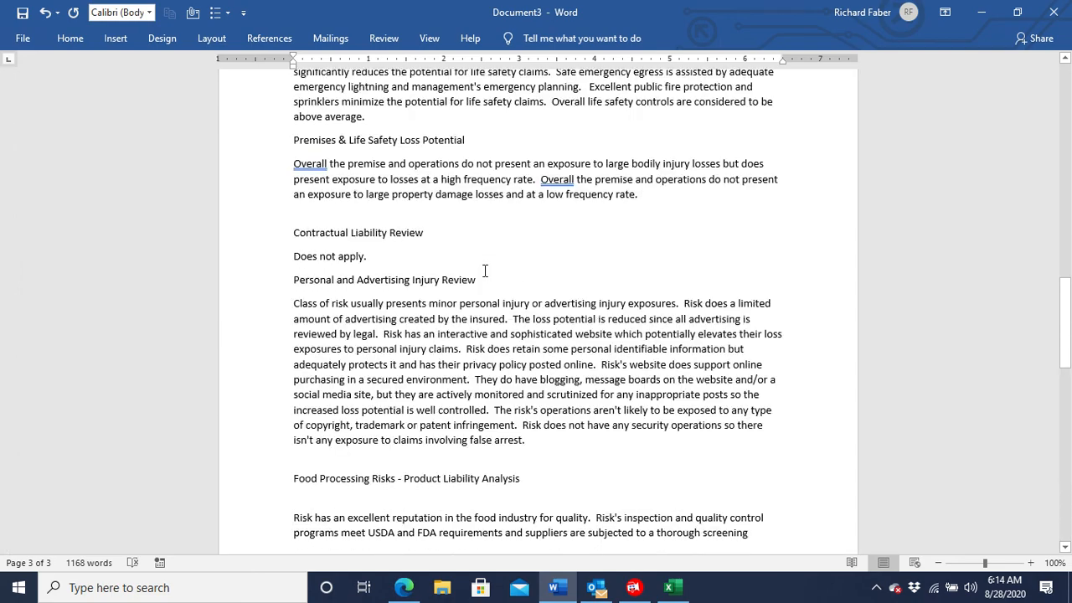
{"action": "scroll", "coordinate": [484, 271], "scroll_direction": "up", "scroll_amount": 20}
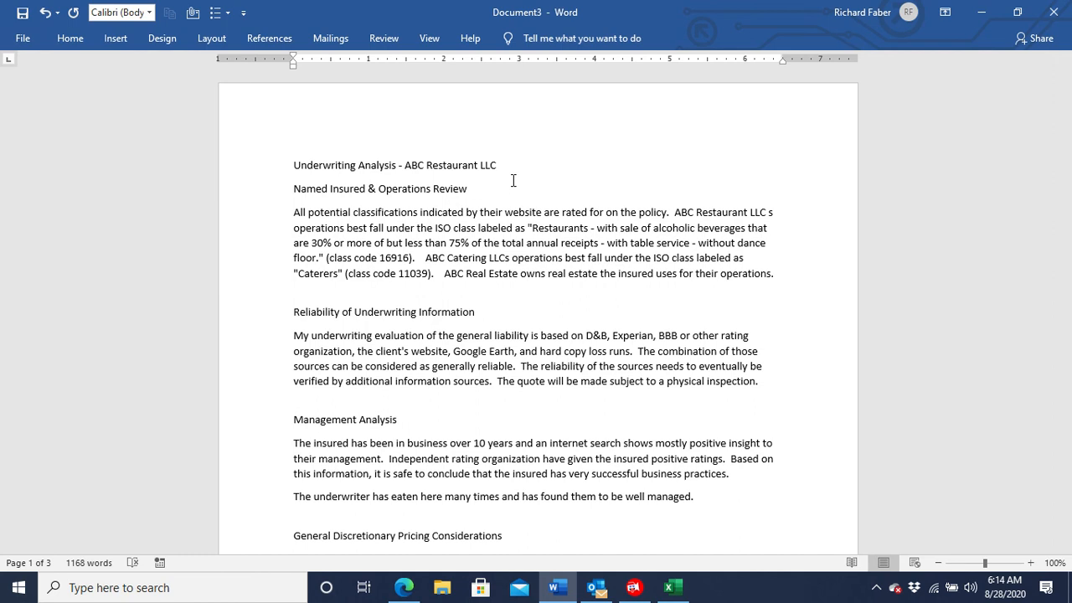
{"action": "left_click", "coordinate": [635, 588]}
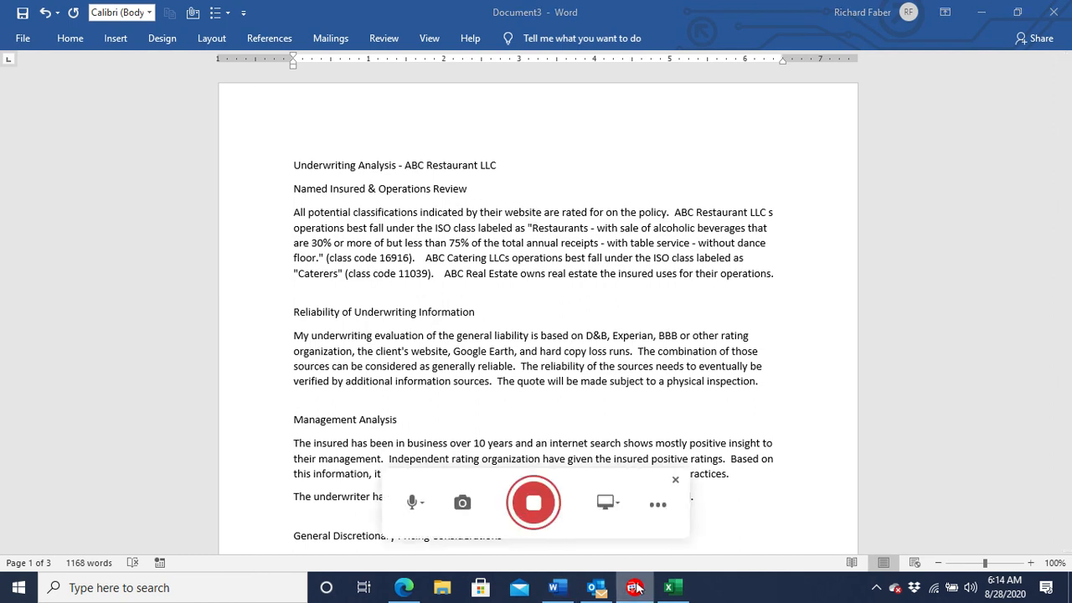